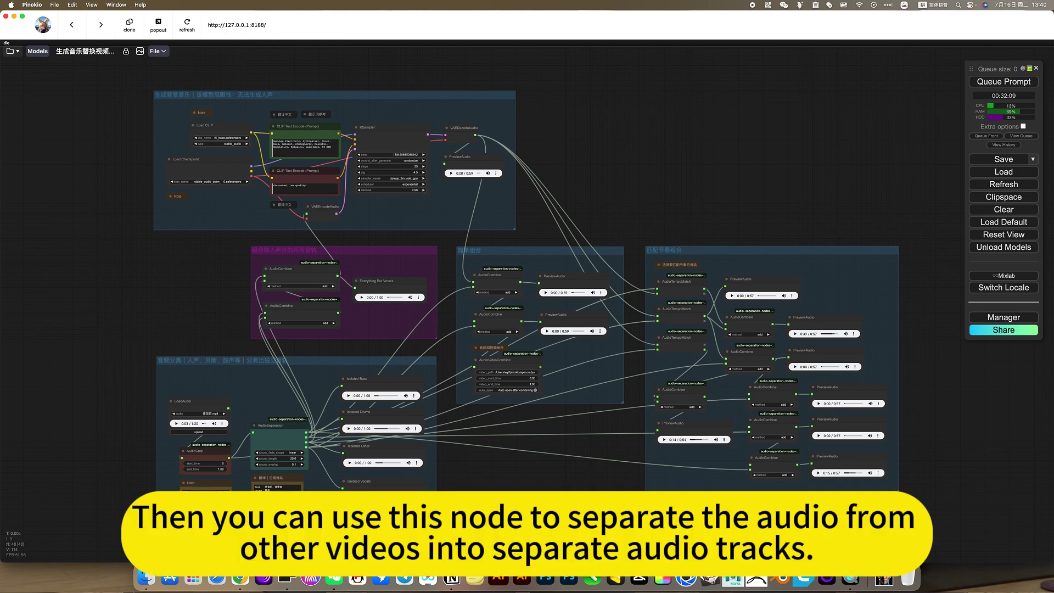
- Play the original Westworld clip from 00:00 and pause it at 00:10
left_click_drag(242, 341, 232, 340)
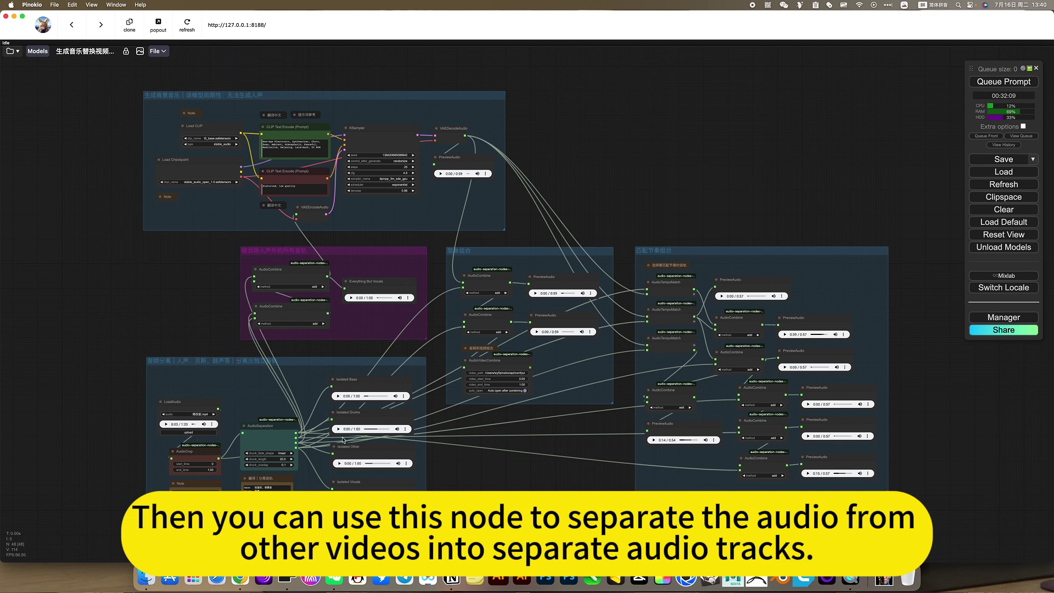
left_click_drag(531, 281, 512, 278)
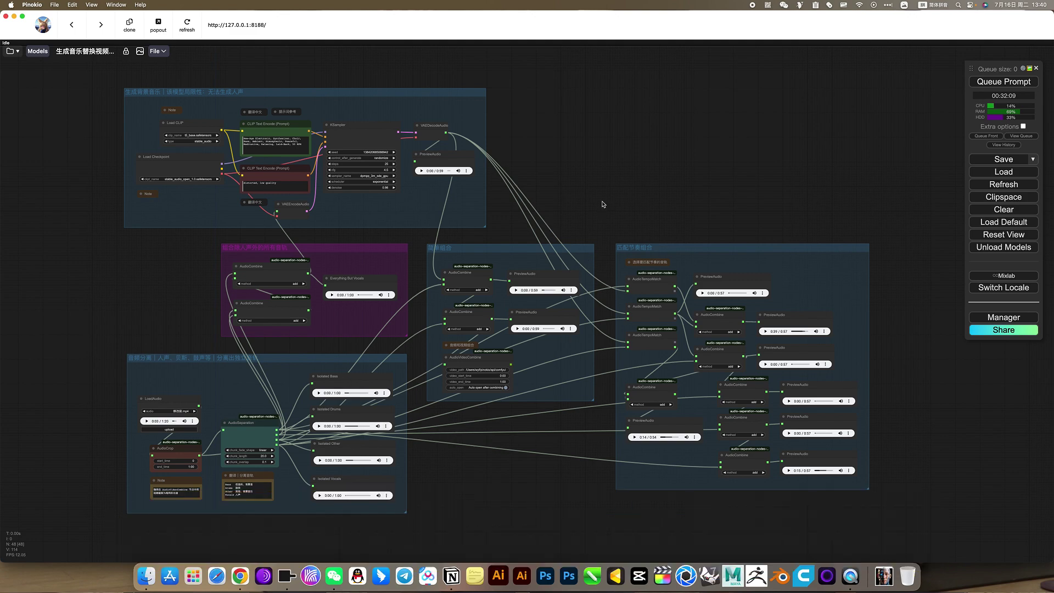
left_click_drag(602, 204, 584, 203)
scroll(626, 256, "up", 7)
scroll(608, 263, "down", 7)
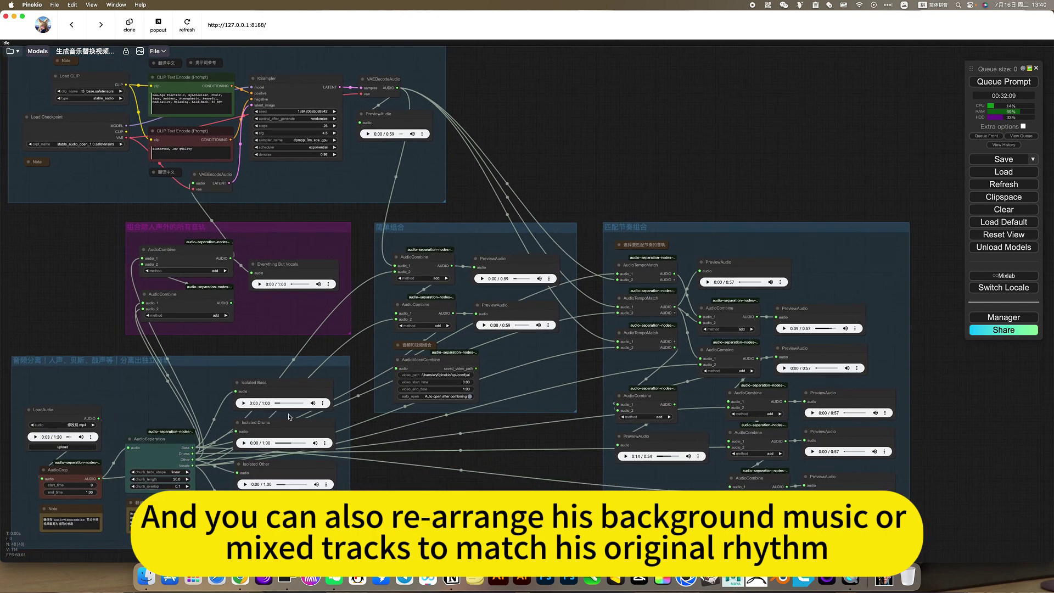
scroll(653, 197, "up", 6)
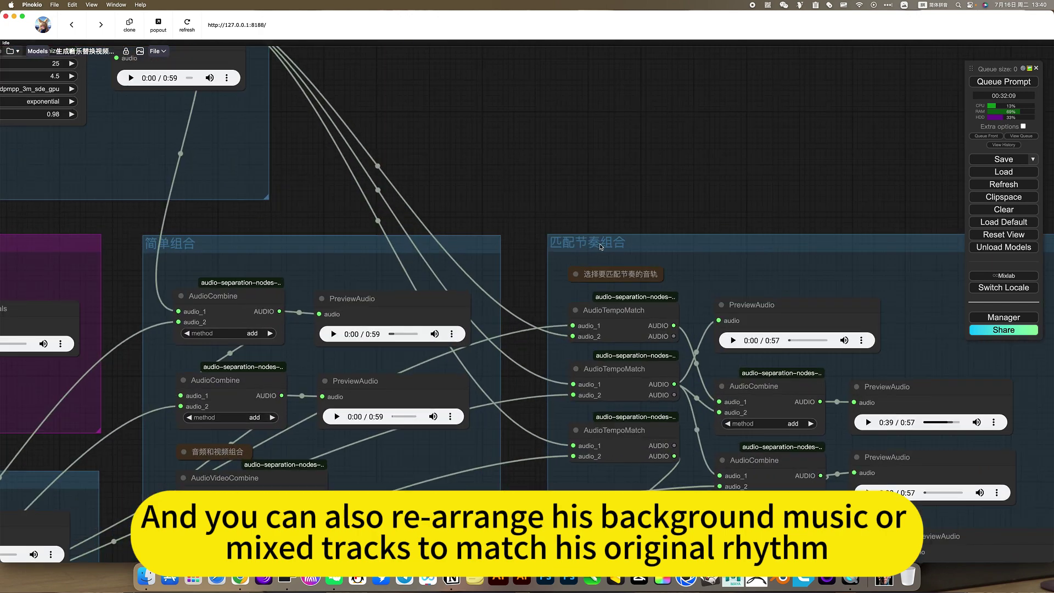
scroll(621, 304, "down", 5)
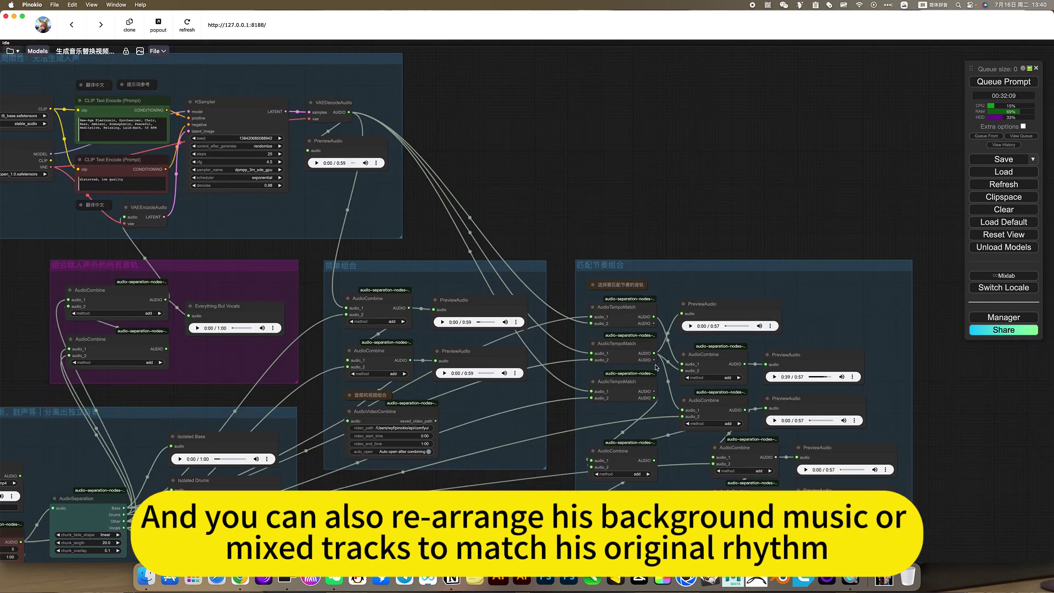
scroll(621, 227, "down", 4)
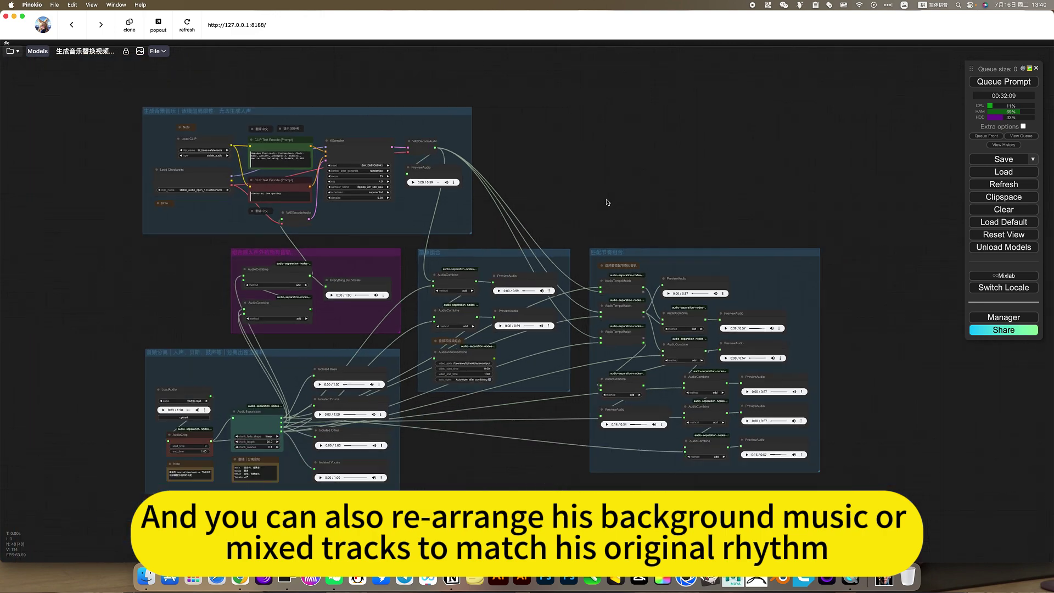
left_click_drag(208, 431, 265, 415)
left_click_drag(518, 449, 524, 463)
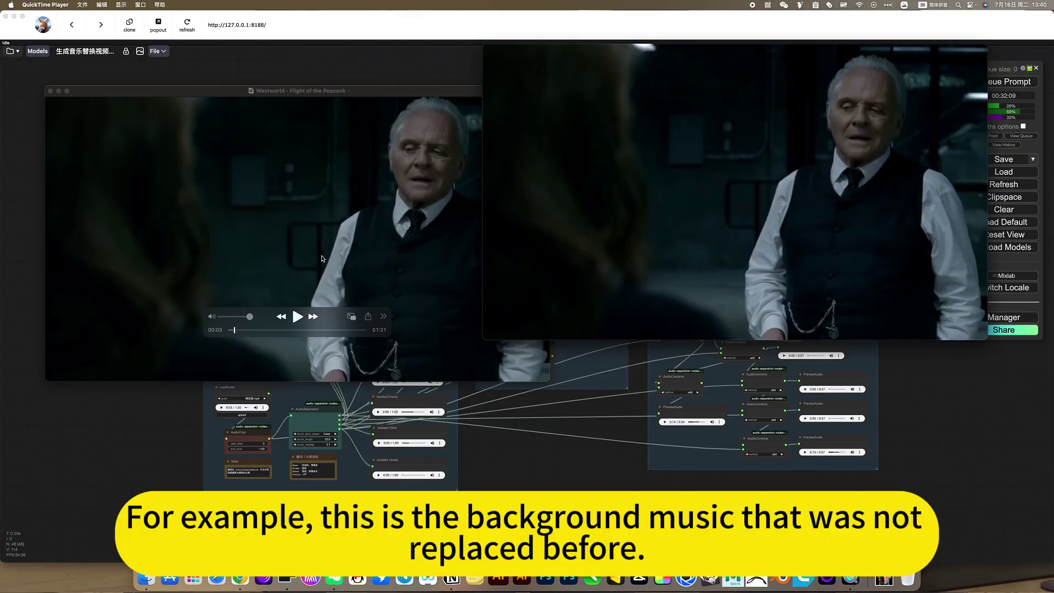
left_click(321, 257)
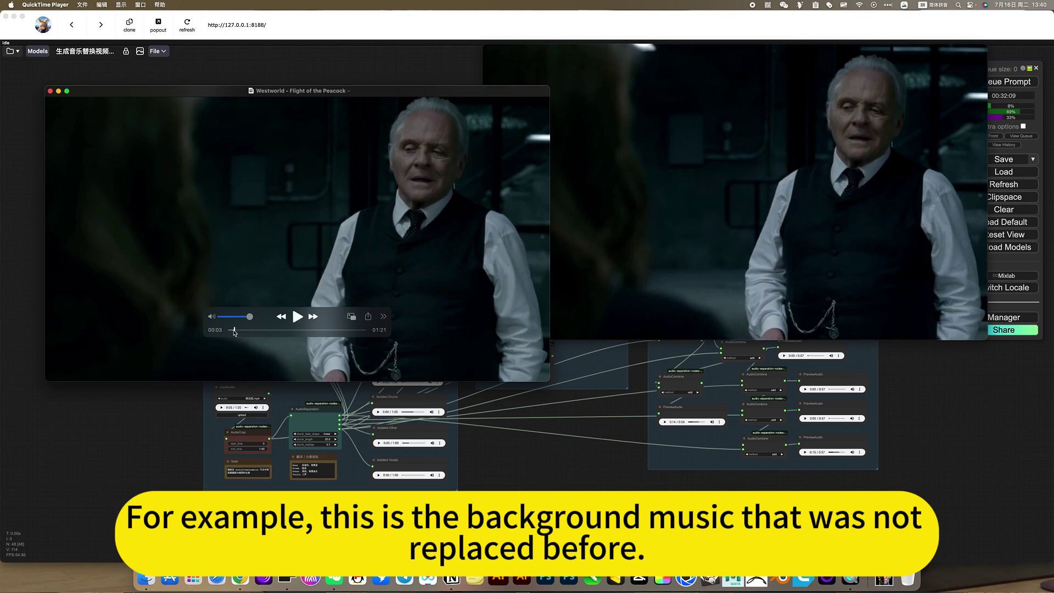
left_click_drag(234, 331, 229, 330)
left_click(298, 319)
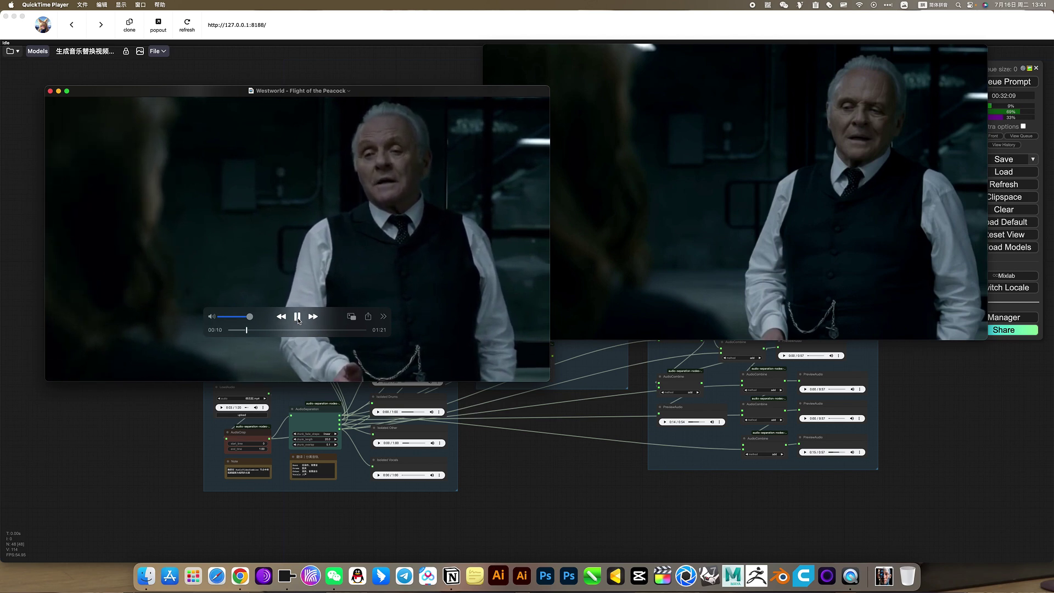
left_click(297, 316)
- Rewind westworld_0_combined.mp4 and play it to 00:07 to hear the replaced music
left_click(658, 236)
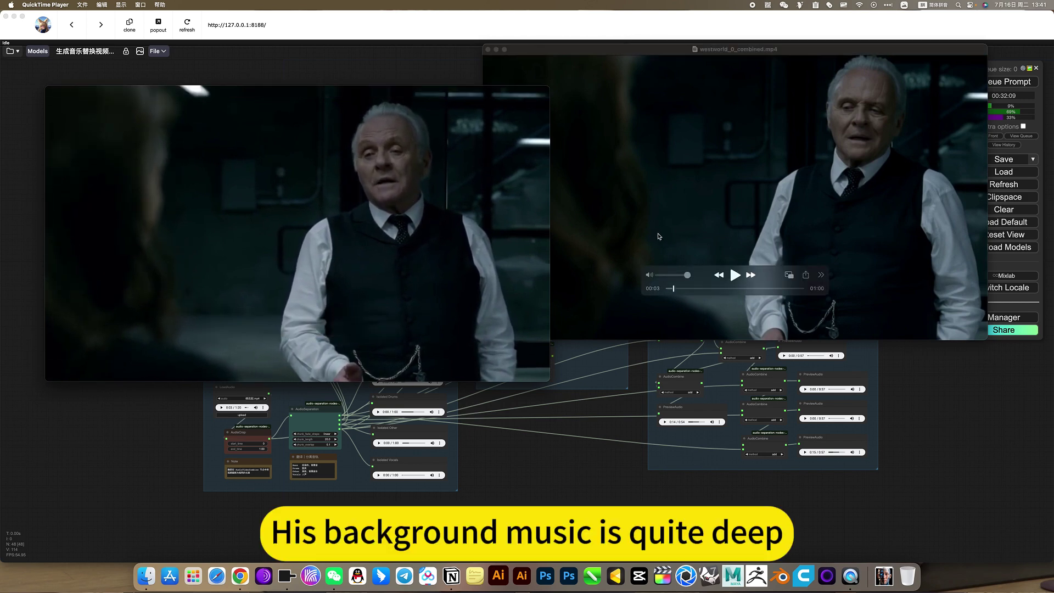
left_click_drag(646, 50, 639, 63)
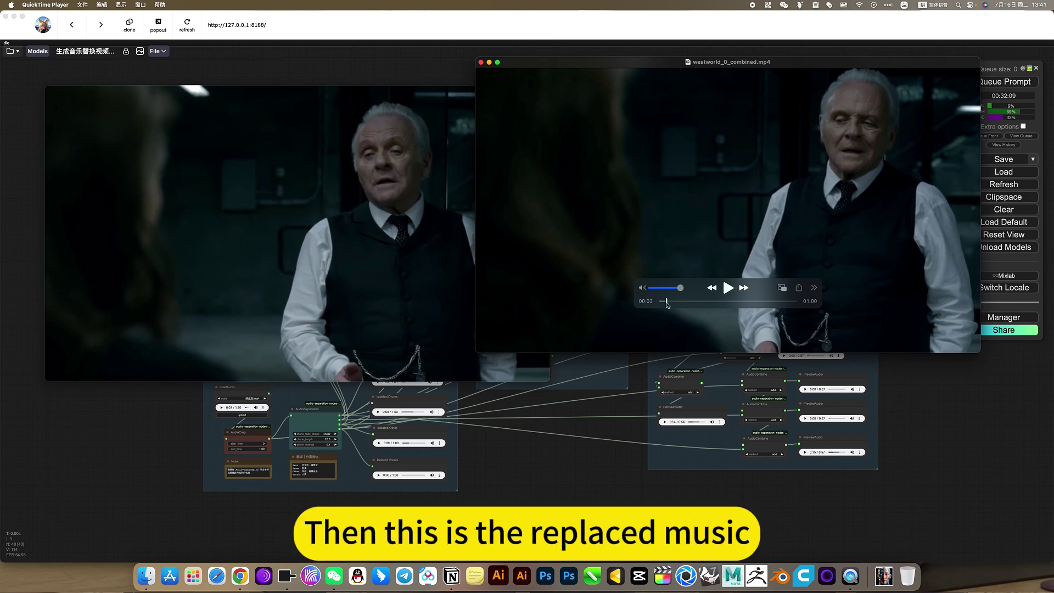
left_click(711, 287)
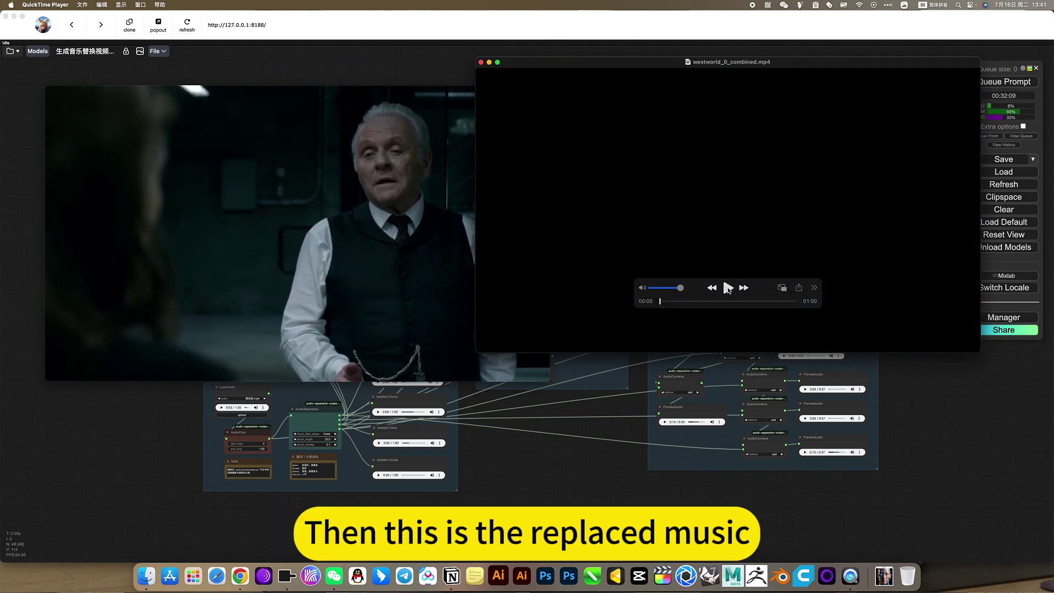
left_click(727, 288)
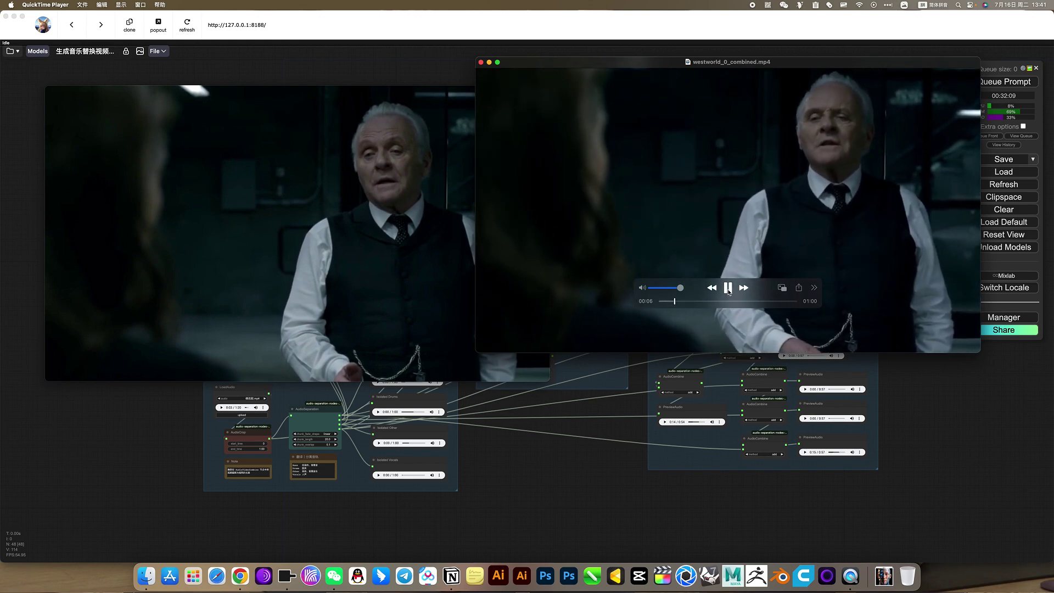
left_click(728, 291)
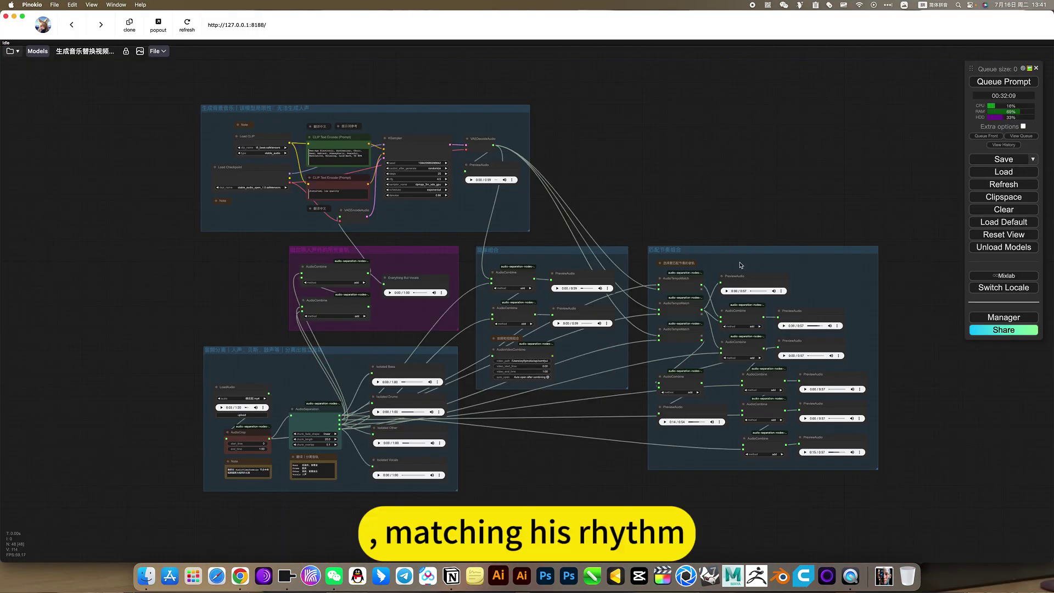
- Rewind westworld_1_combined.mp4 and start playing it from the beginning
scroll(739, 261, "up", 6)
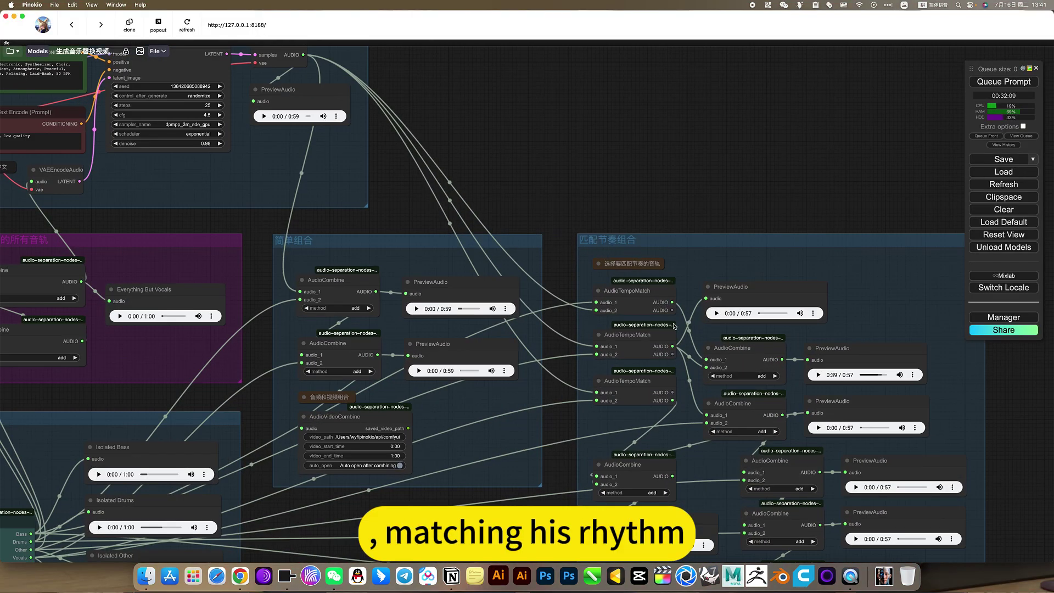
scroll(673, 326, "down", 5)
left_click_drag(701, 235, 719, 225)
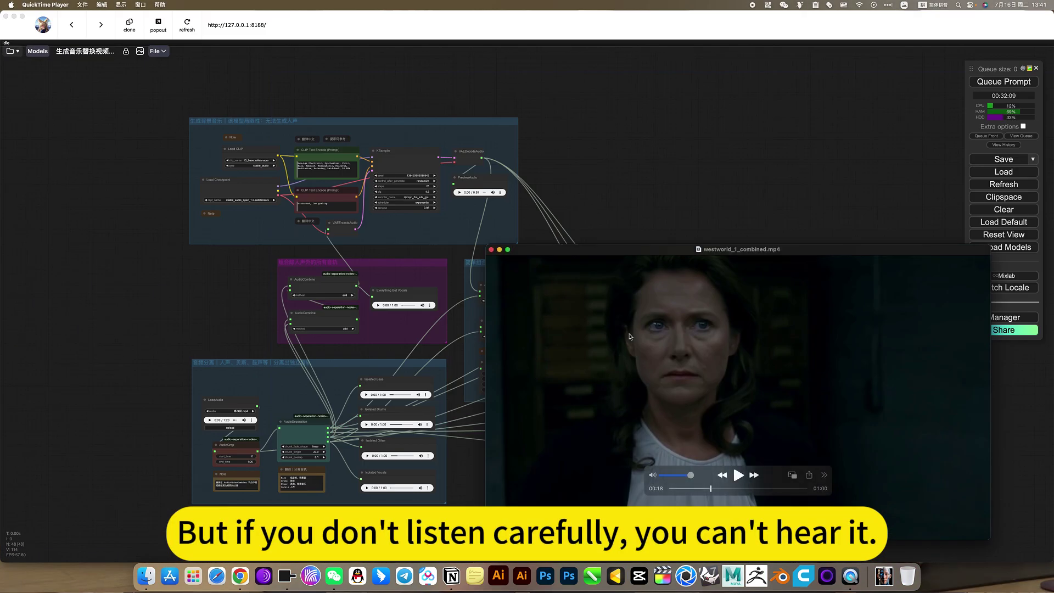
left_click_drag(604, 251, 631, 210)
left_click_drag(707, 451, 692, 449)
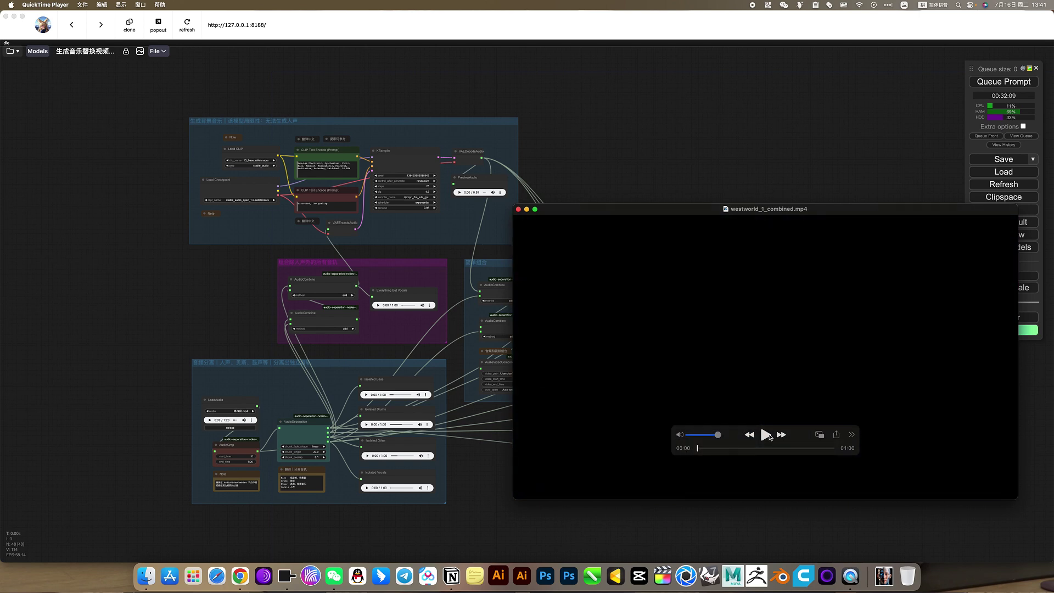
left_click(766, 435)
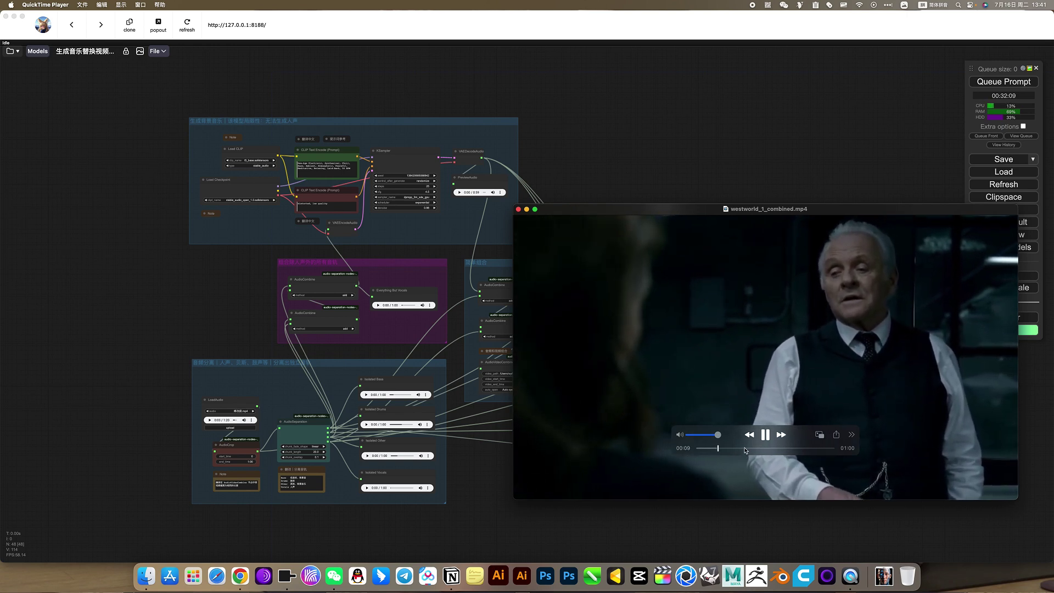
- Pause at 00:25, then close the westworld_1_combined and westworld_0_combined windows
left_click_drag(677, 203, 561, 161)
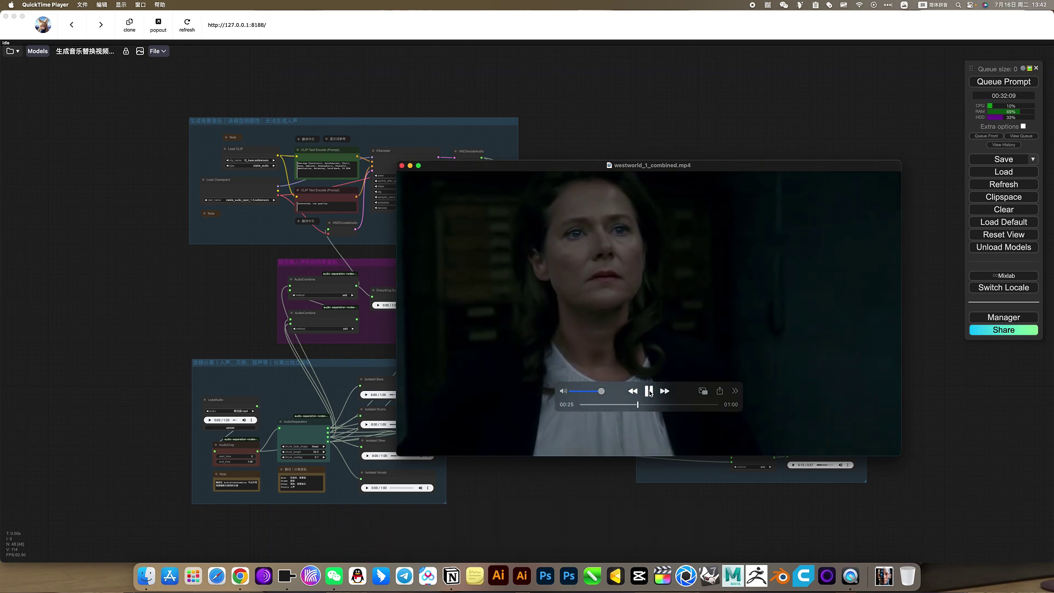
left_click(648, 391)
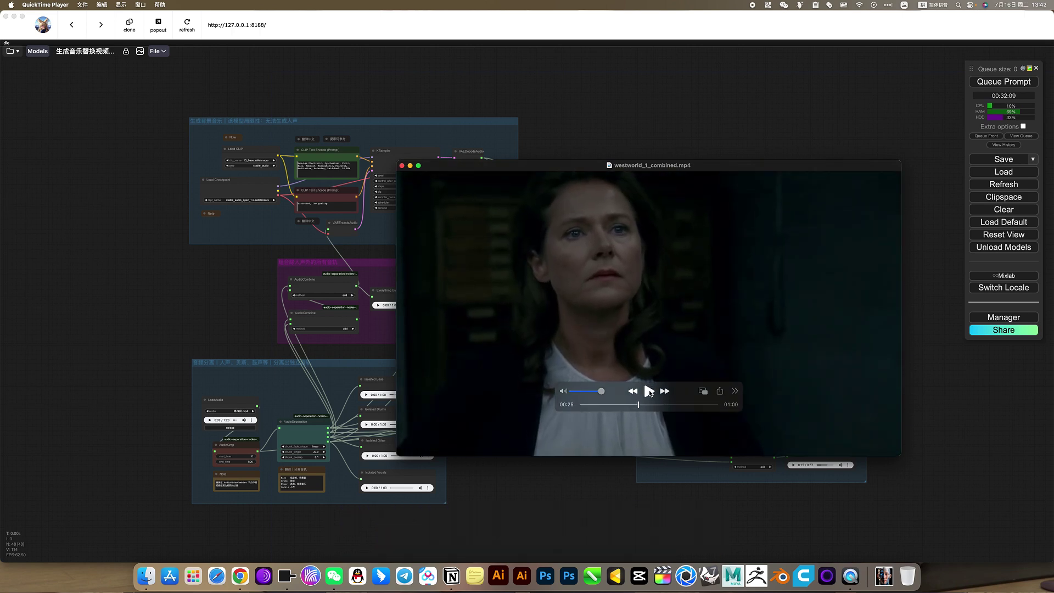
left_click(401, 166)
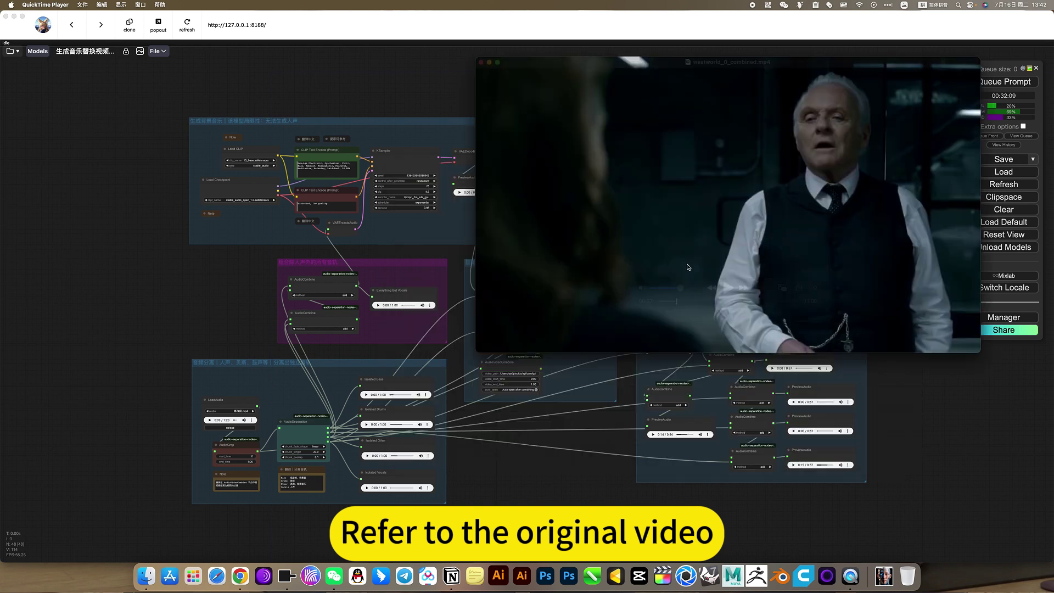
left_click(481, 62)
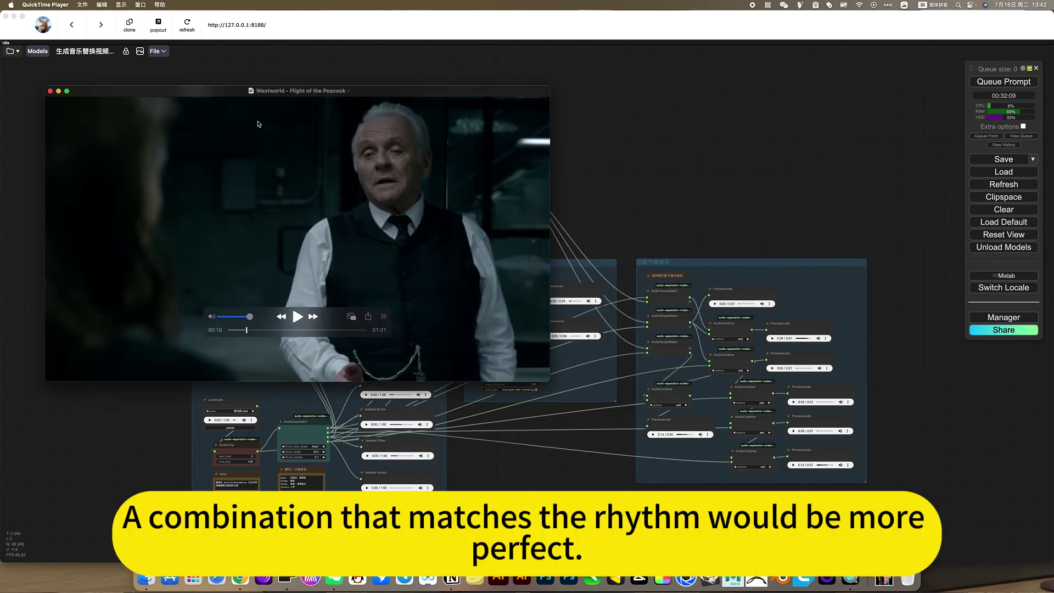
- Close the original Westworld video and expand the stable-audio-open-1.0 limitations note under Load Checkpoint
left_click(51, 93)
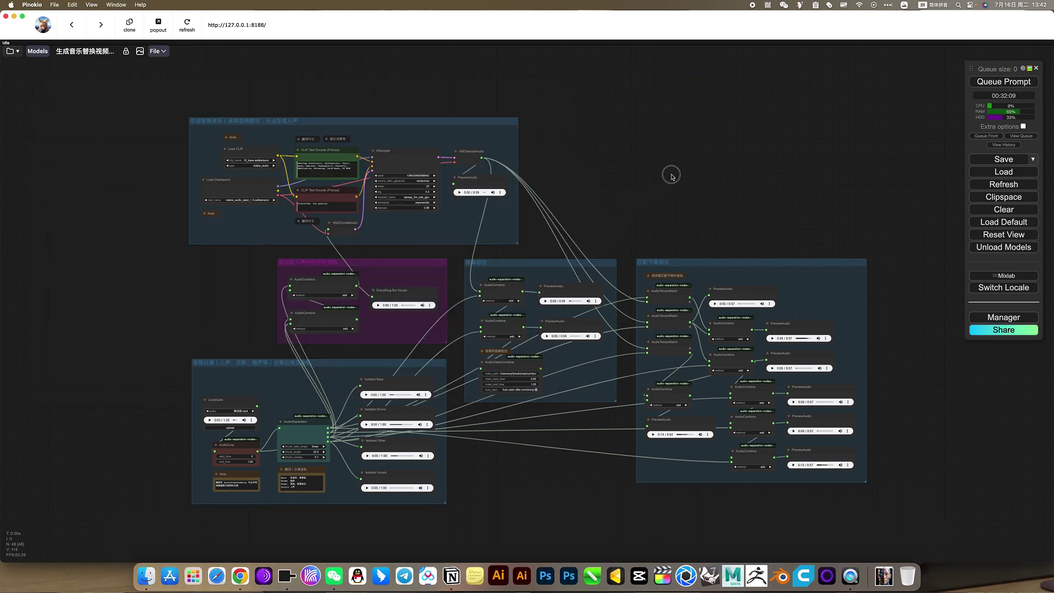
left_click_drag(657, 195, 658, 179)
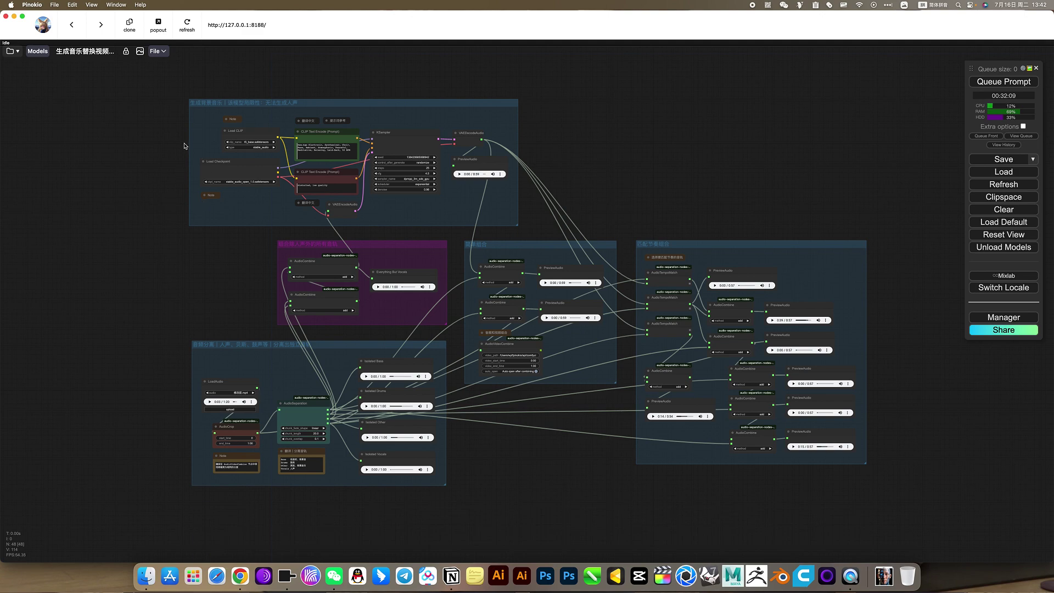
scroll(183, 145, "up", 6)
left_click_drag(202, 157, 214, 214)
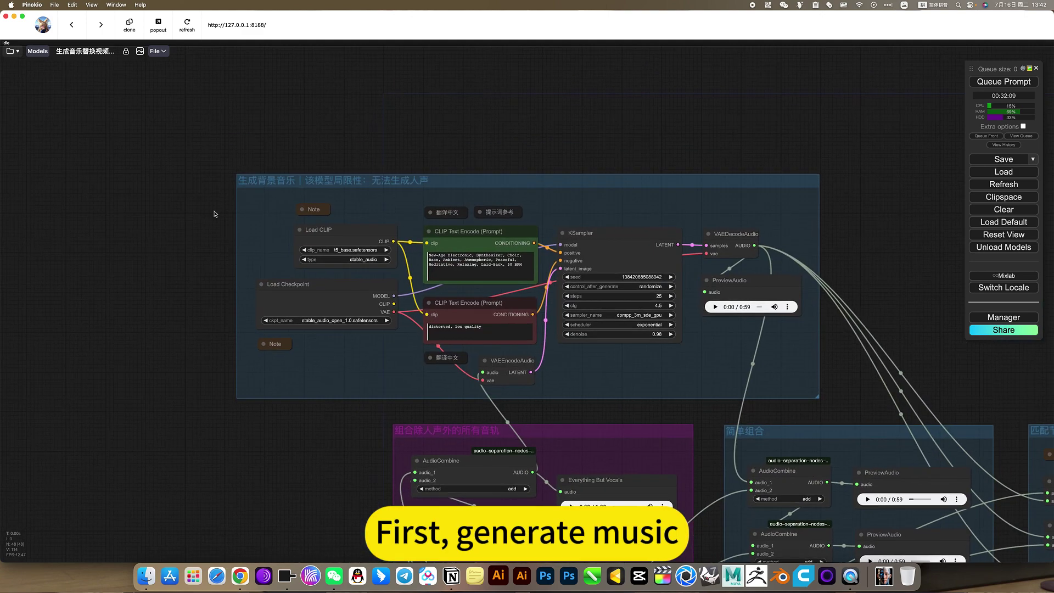
scroll(291, 230, "up", 12)
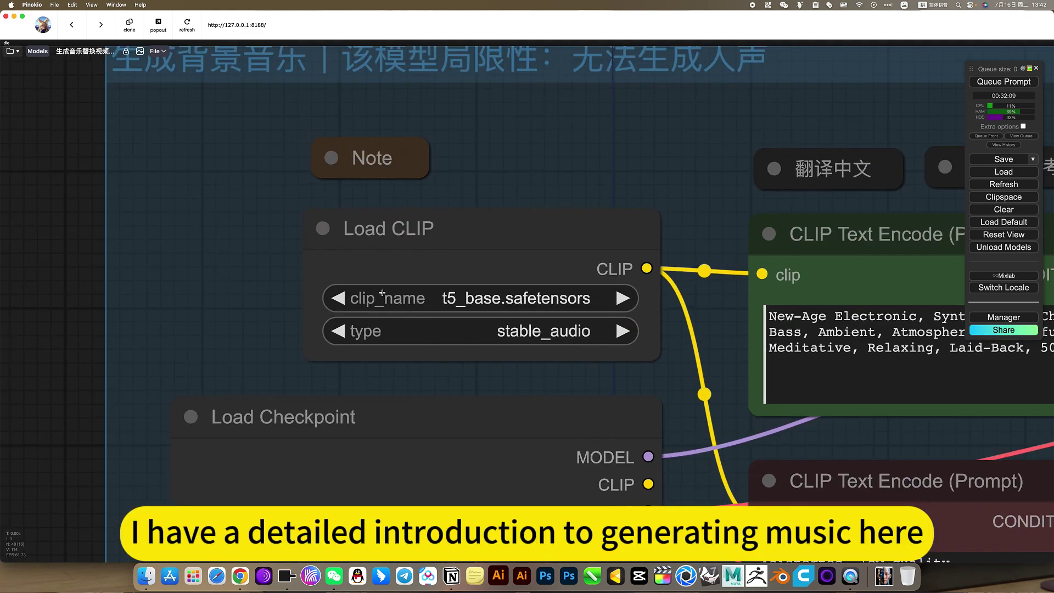
scroll(248, 308, "down", 4)
scroll(228, 306, "down", 4)
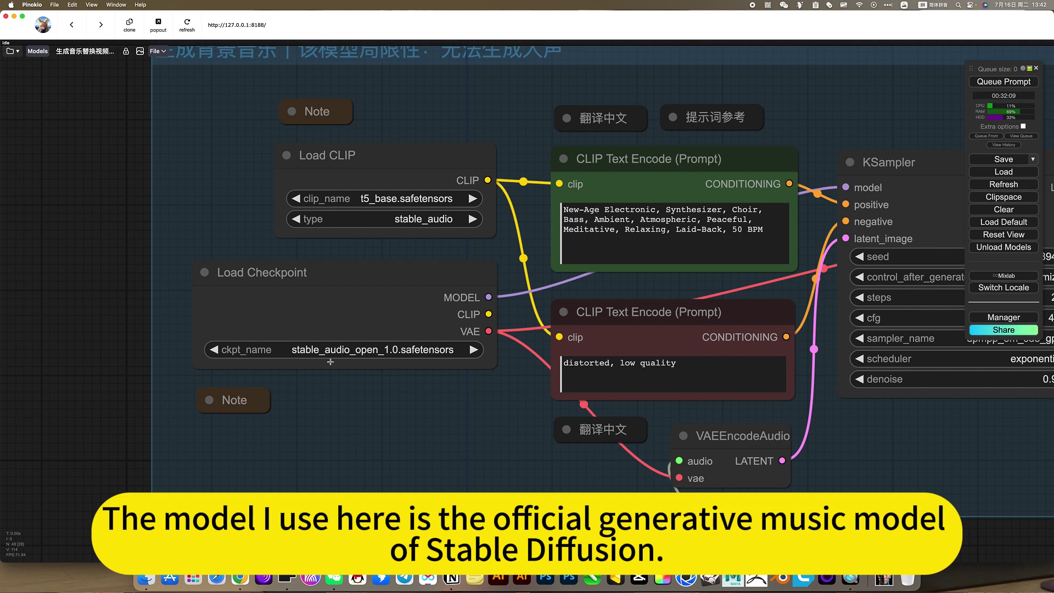
left_click(209, 400)
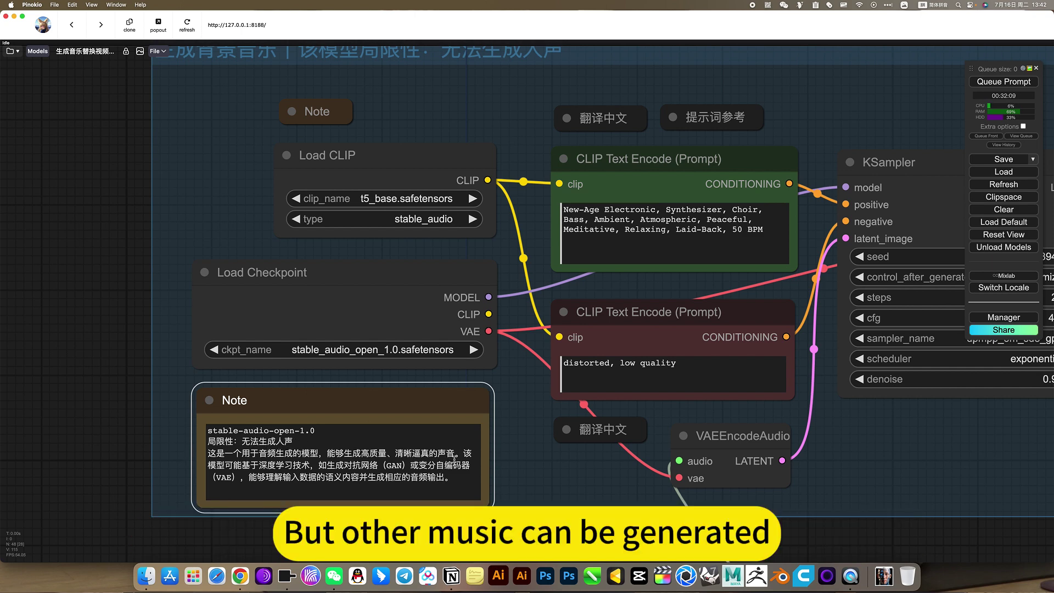
- Fold the stable-audio-open note, then expand and re-fold the T5 note above Load CLIP
left_click(209, 400)
left_click_drag(420, 415, 374, 463)
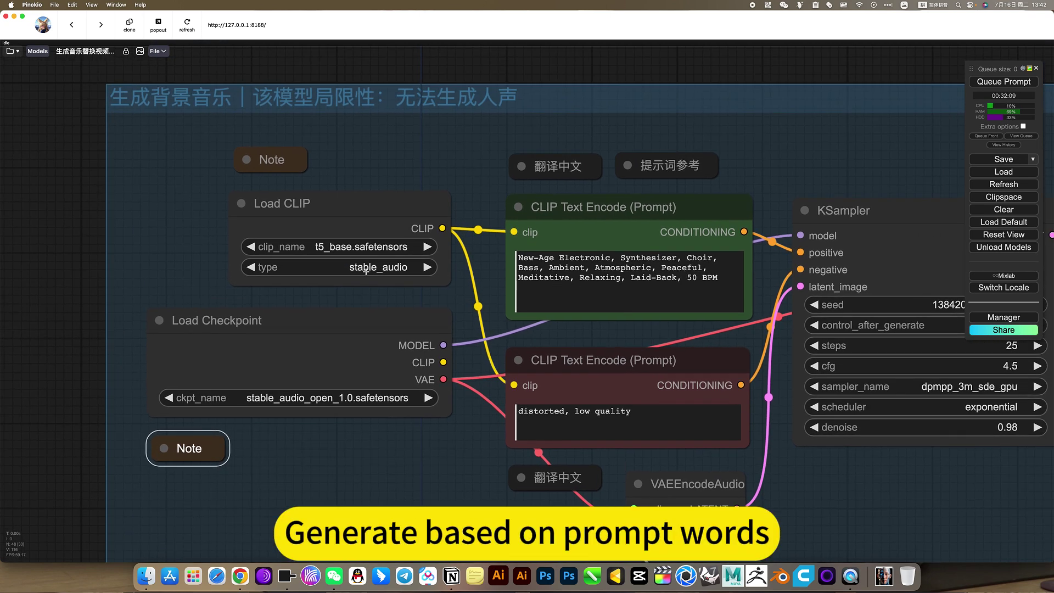
left_click(385, 212)
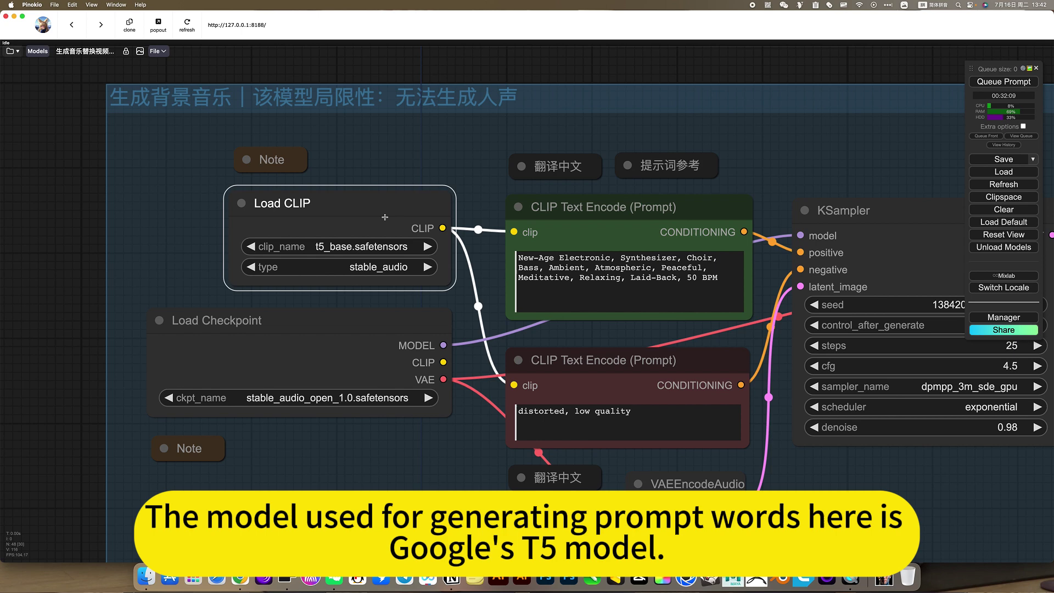
left_click(246, 159)
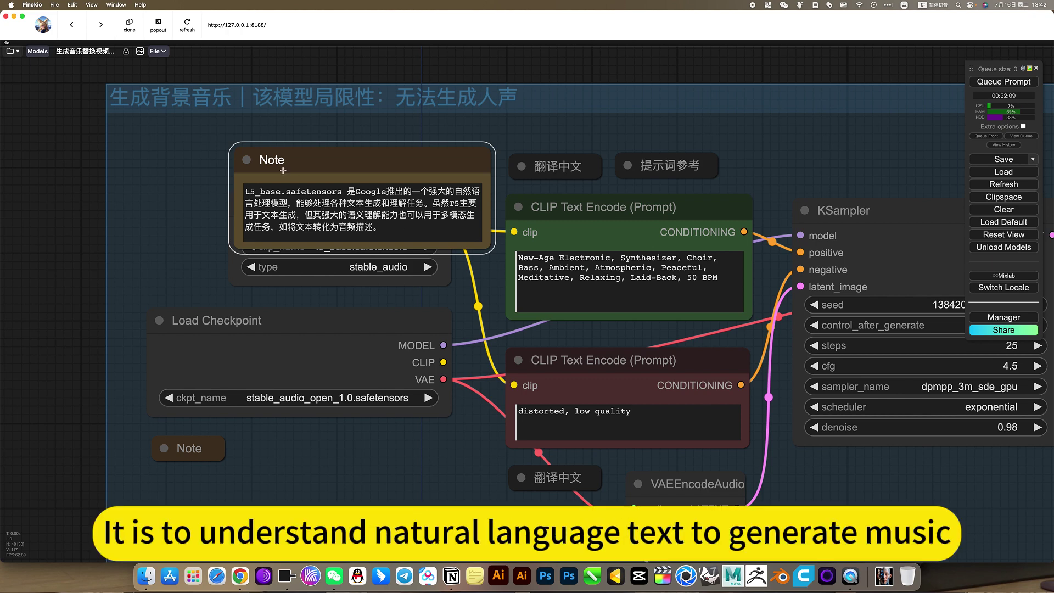
left_click(245, 159)
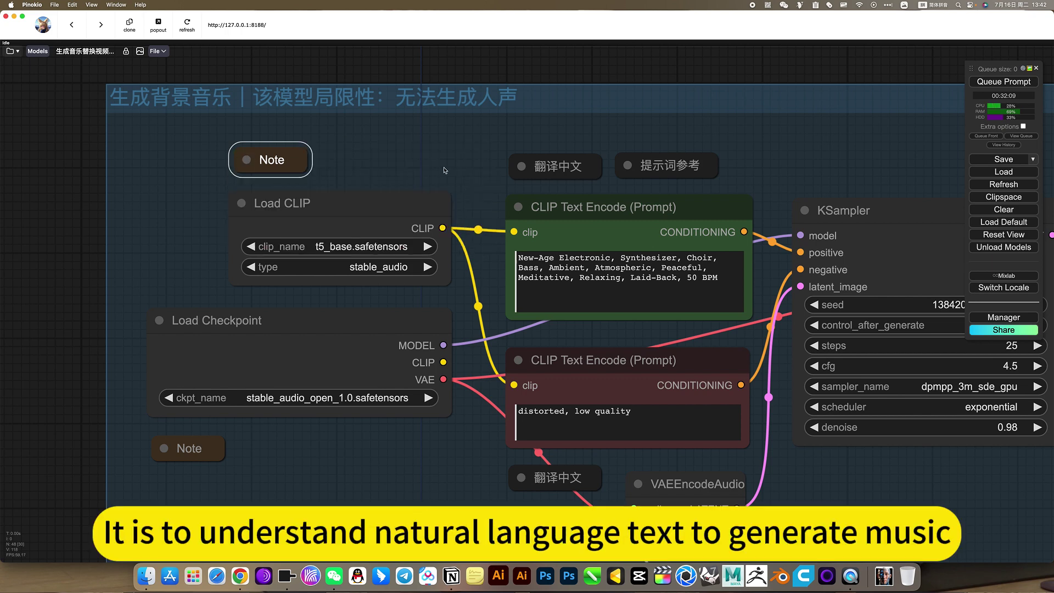
- Pan past KSampler and select the VAEEncodeAudio node to trace its links
left_click_drag(752, 165, 587, 142)
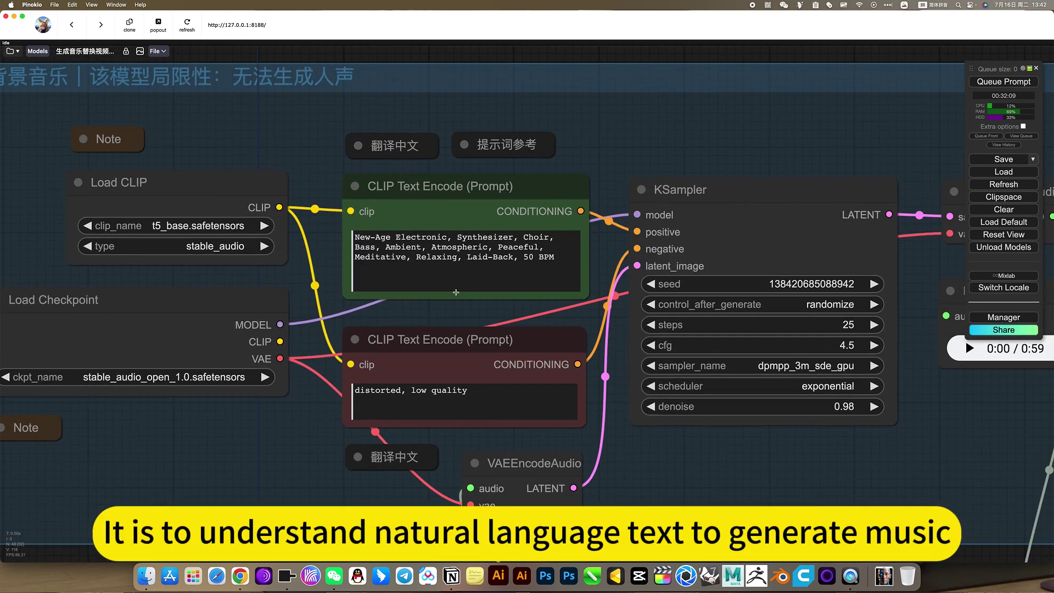
left_click_drag(612, 383, 560, 263)
left_click(525, 371)
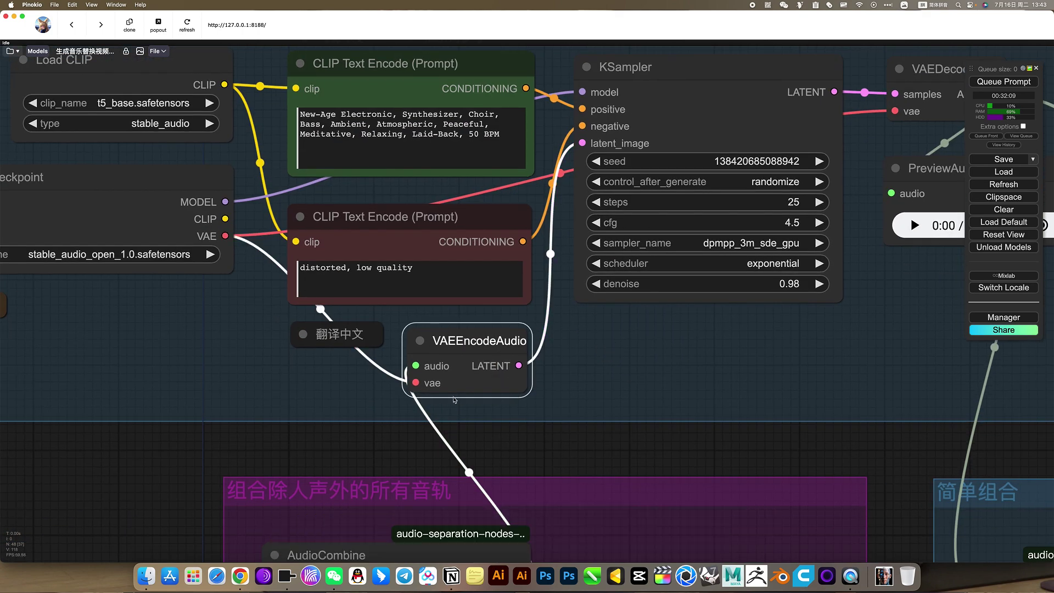
scroll(548, 393, "down", 5)
scroll(565, 423, "up", 3)
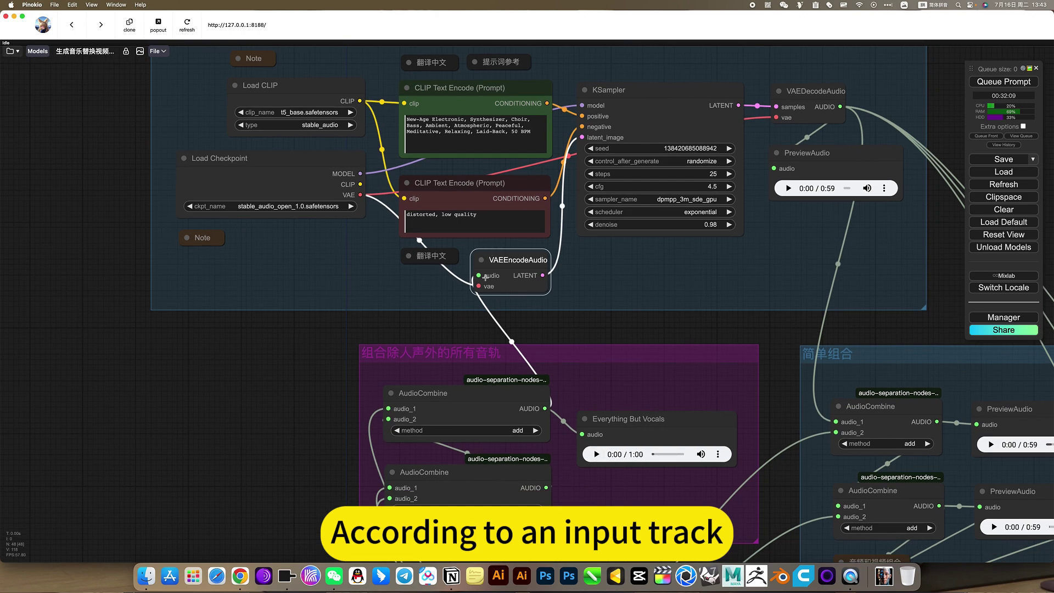
scroll(559, 309, "up", 3)
scroll(559, 309, "right", 2)
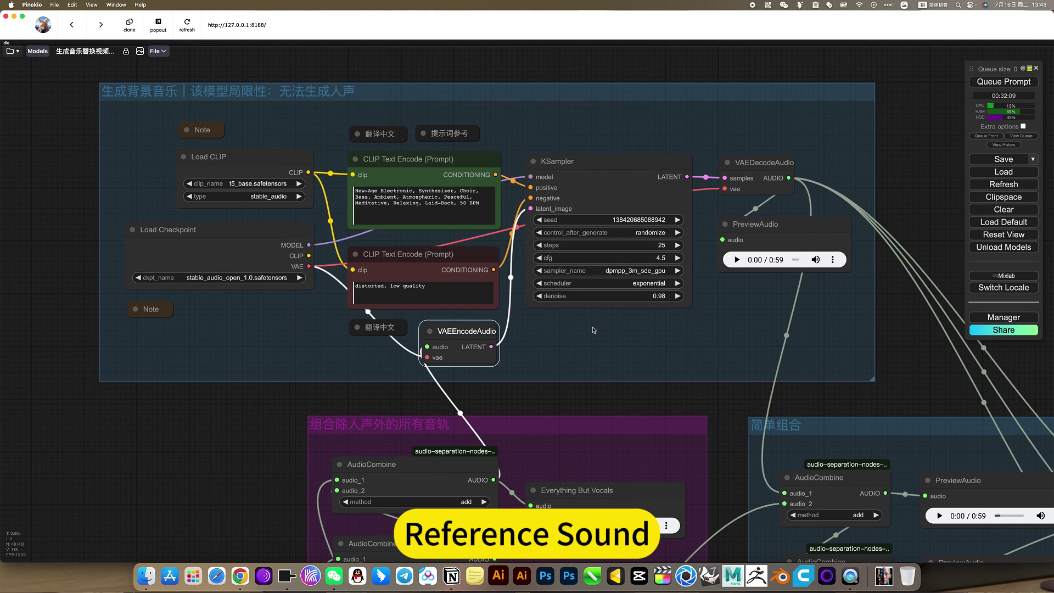
scroll(666, 300, "up", 6)
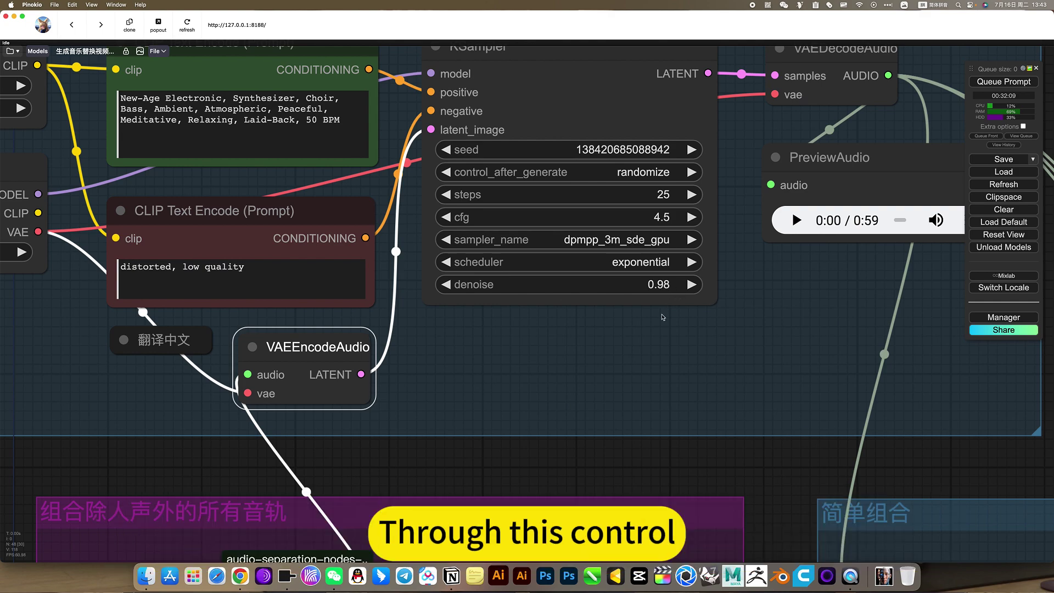
scroll(648, 330, "down", 10)
scroll(648, 332, "down", 3)
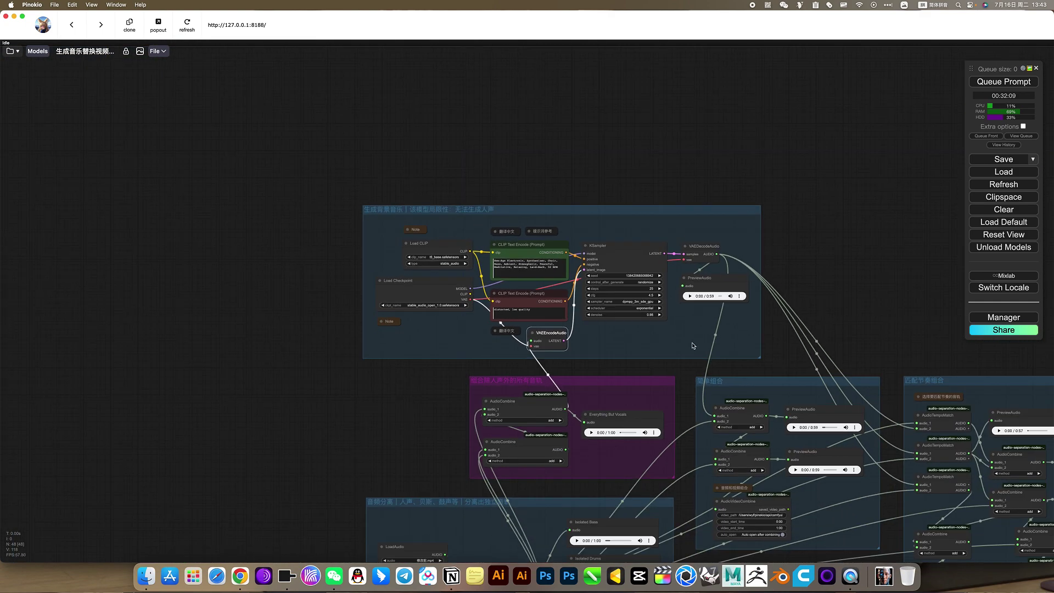
scroll(639, 366, "down", 5)
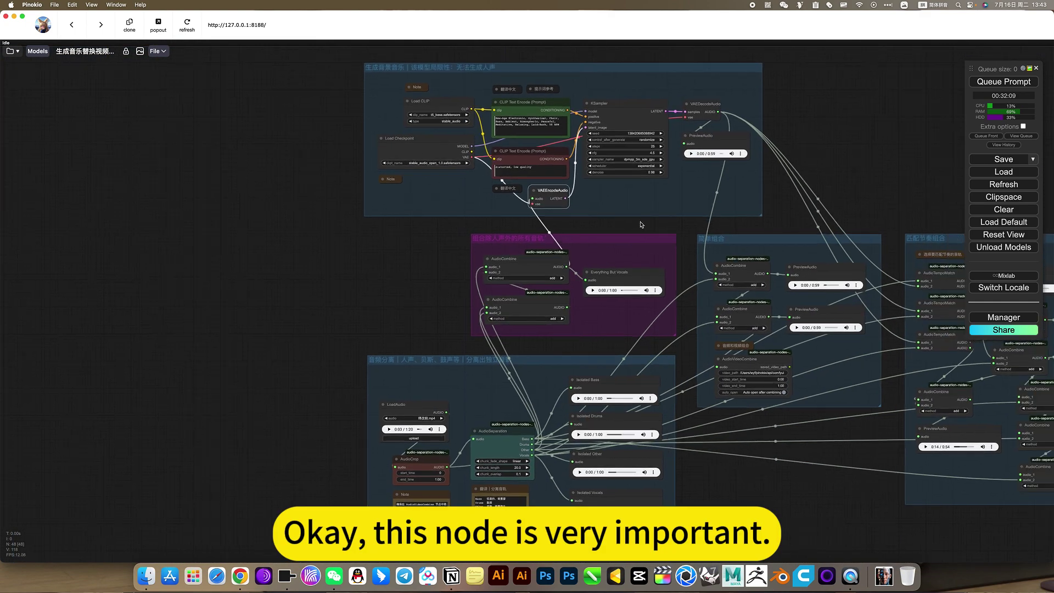
scroll(536, 256, "up", 10)
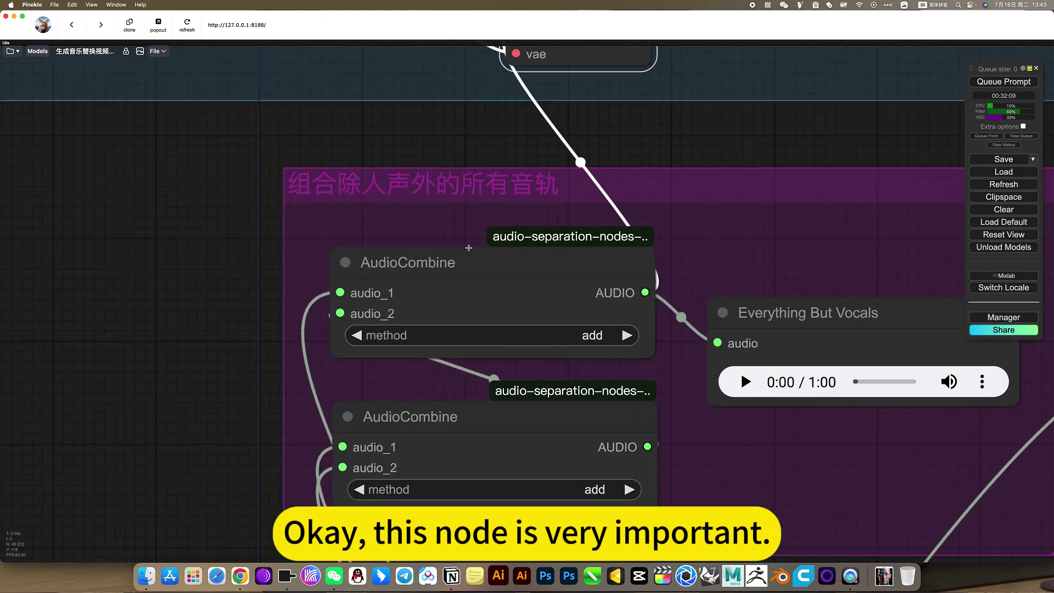
scroll(585, 265, "down", 5)
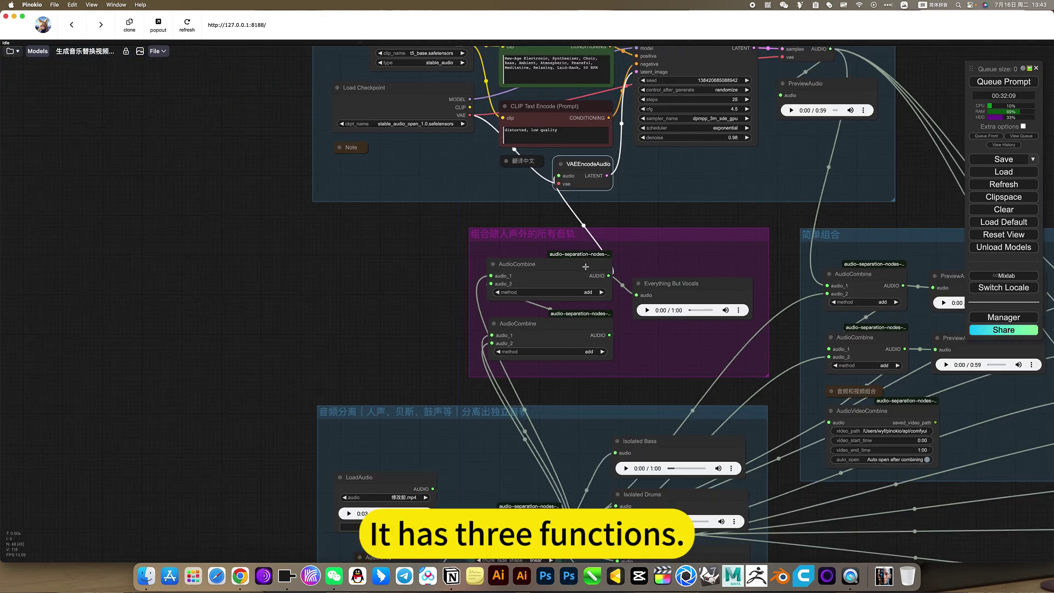
scroll(373, 314, "down", 4)
scroll(373, 313, "right", 6)
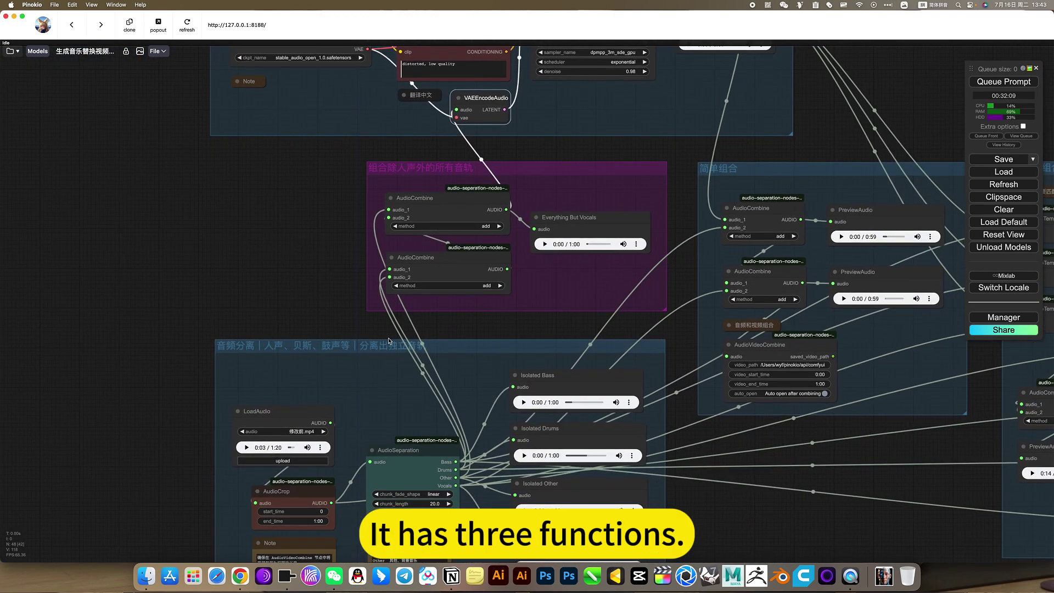
left_click(314, 349)
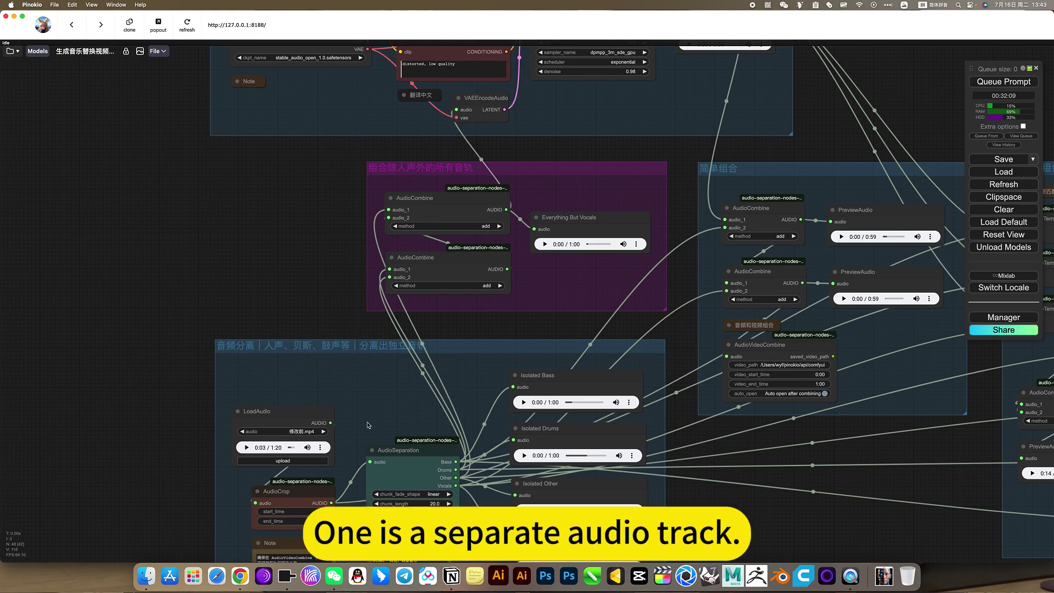
scroll(291, 301, "right", 3)
scroll(292, 301, "down", 1)
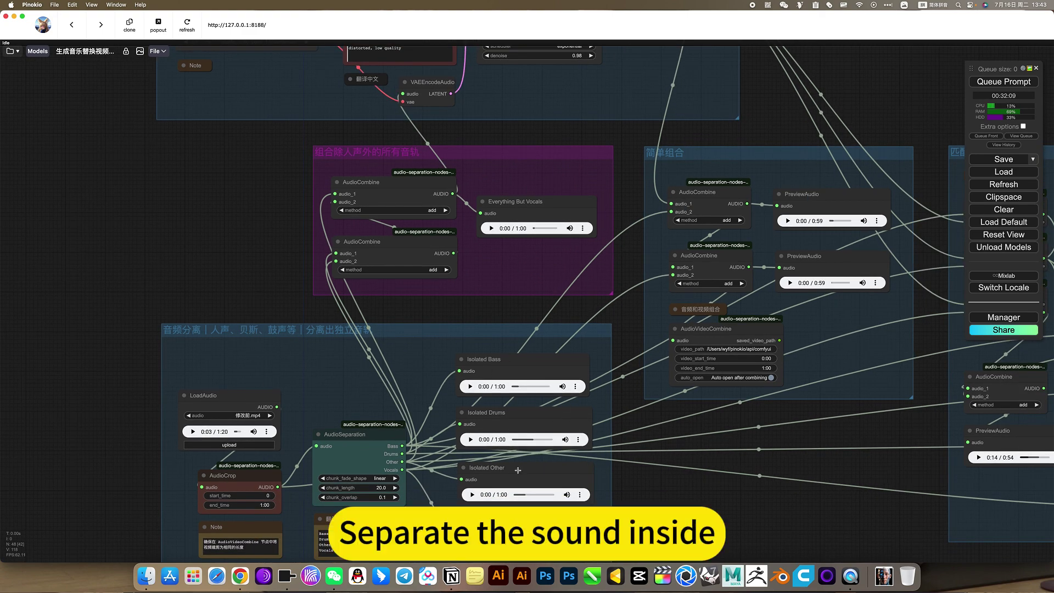
scroll(670, 501, "right", 5)
scroll(669, 501, "up", 1)
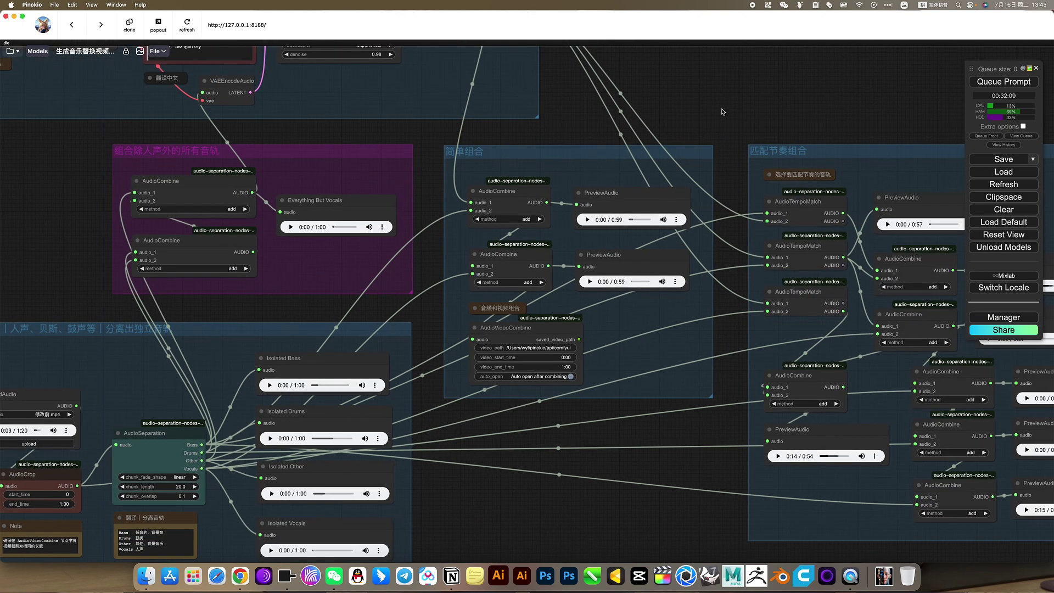
scroll(701, 147, "up", 1)
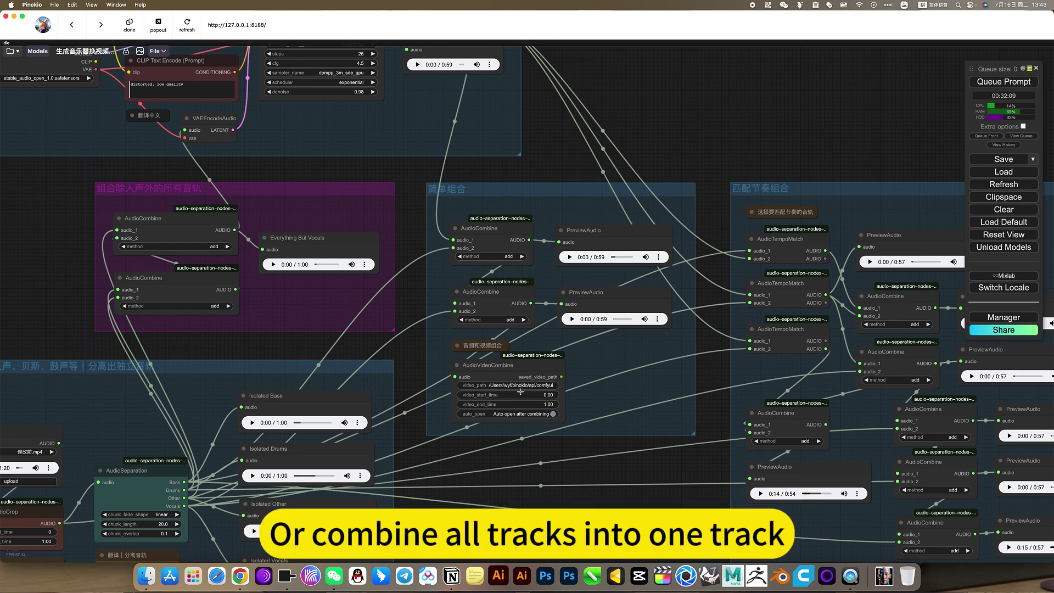
left_click(511, 366)
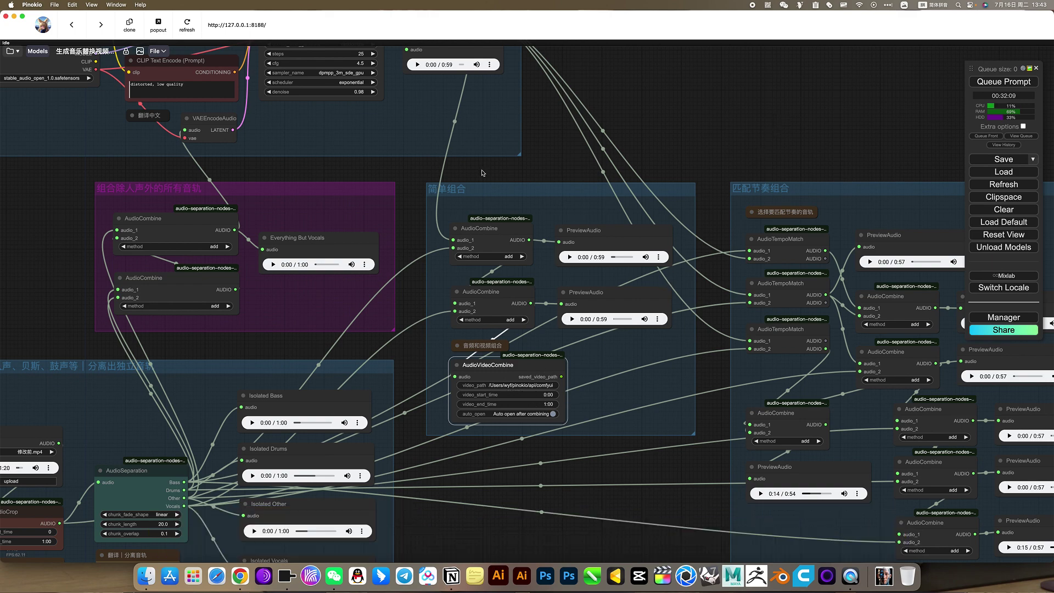
scroll(564, 141, "up", 3)
scroll(531, 242, "up", 3)
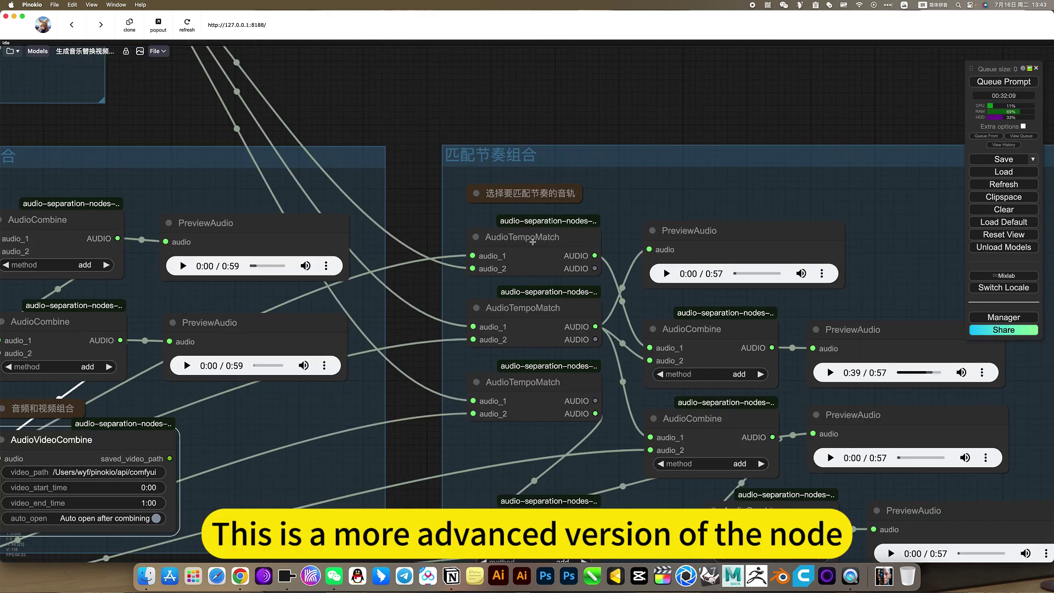
left_click(532, 241)
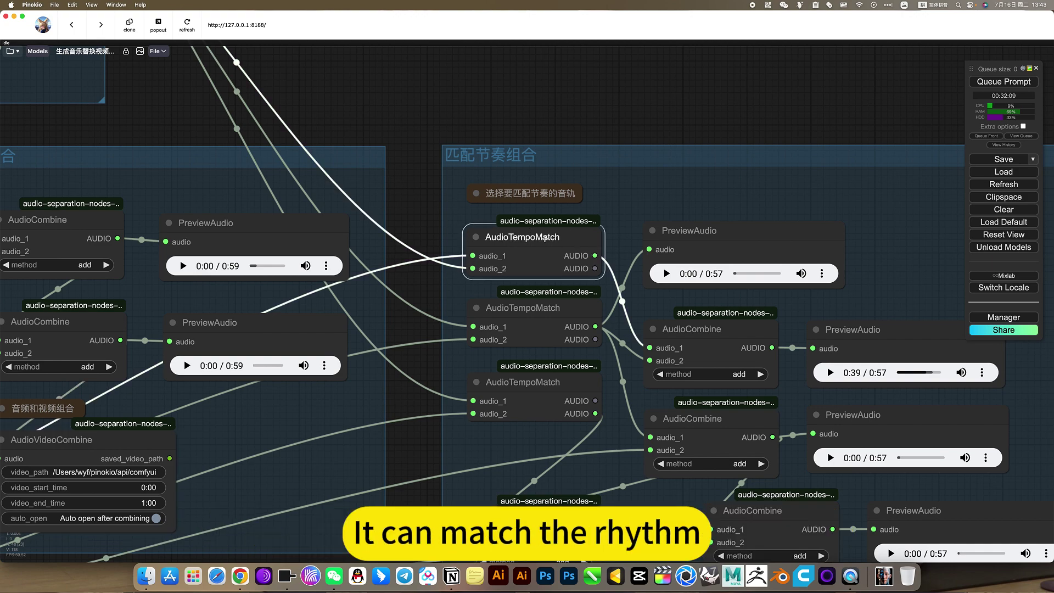
scroll(545, 237, "down", 3)
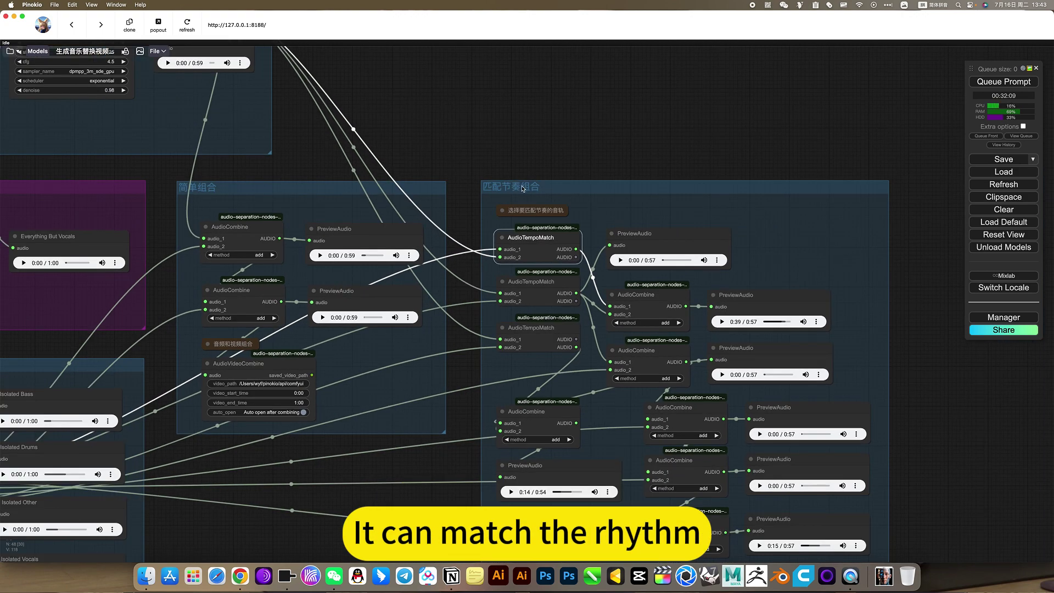
scroll(614, 122, "left", 5)
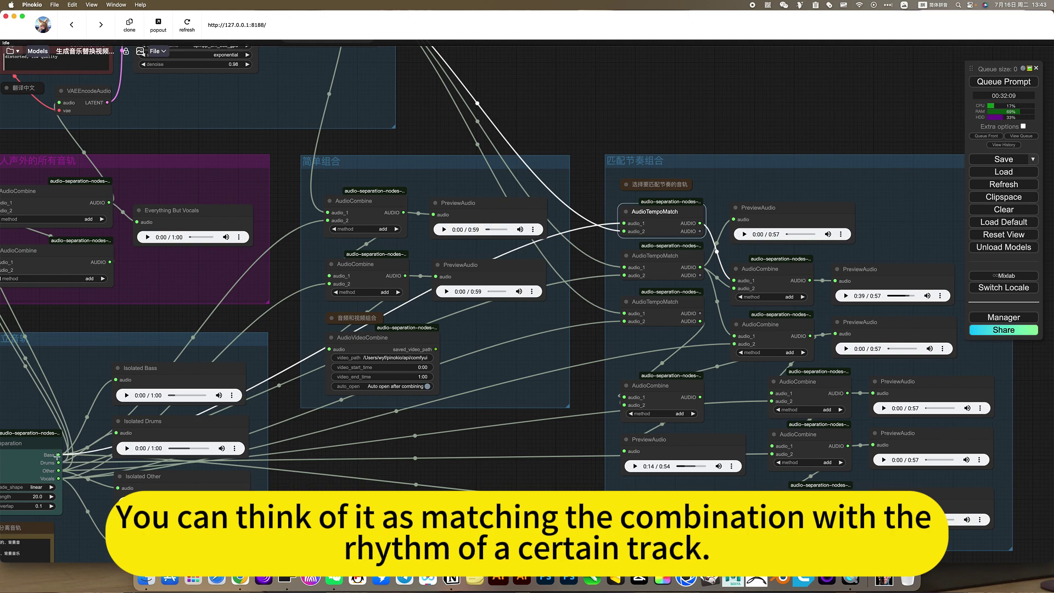
scroll(762, 111, "right", 5)
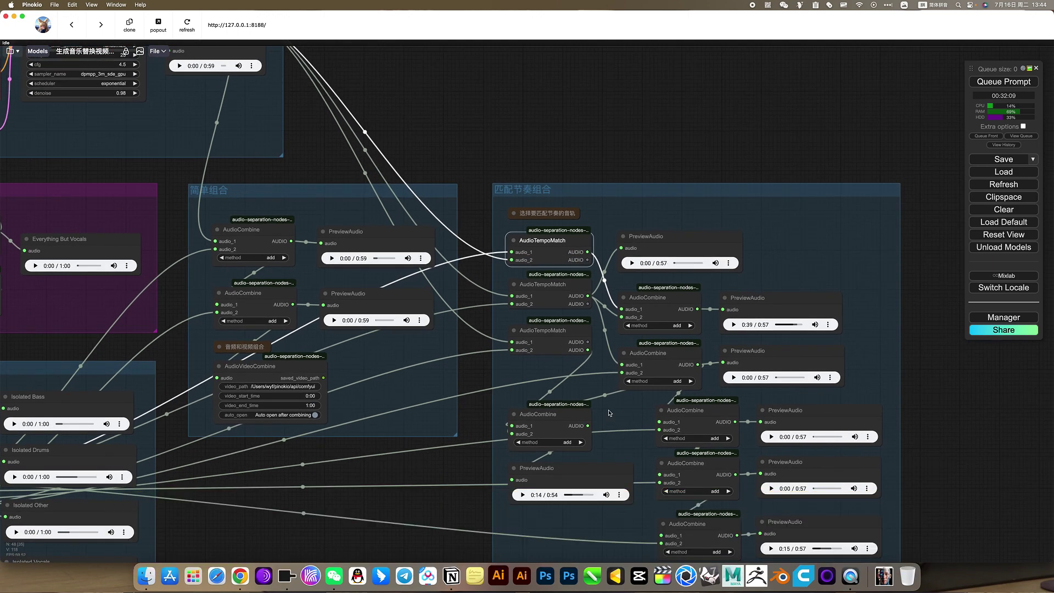
scroll(437, 508, "left", 5)
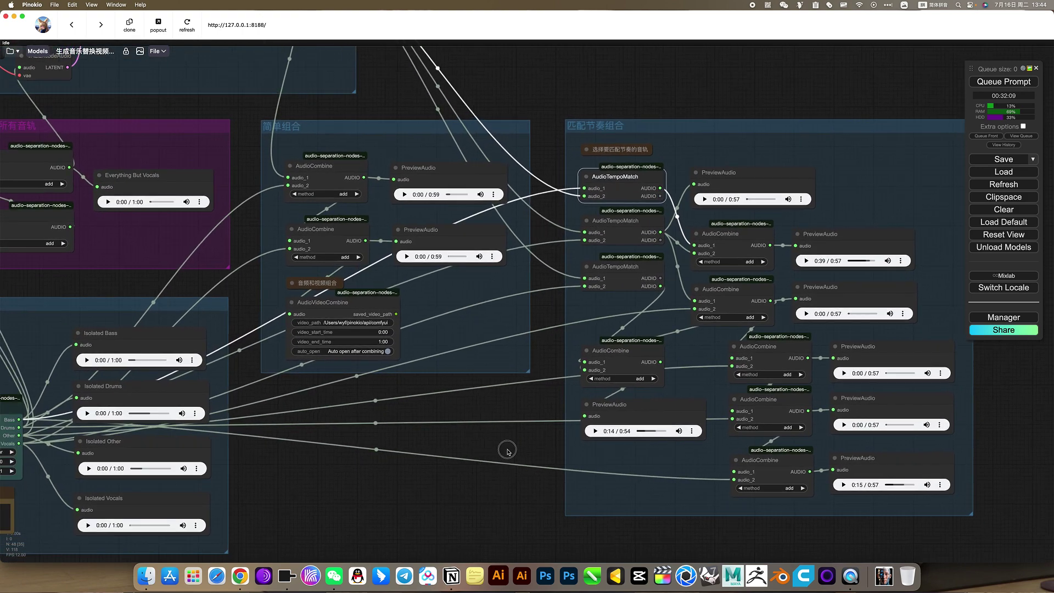
scroll(467, 466, "left", 15)
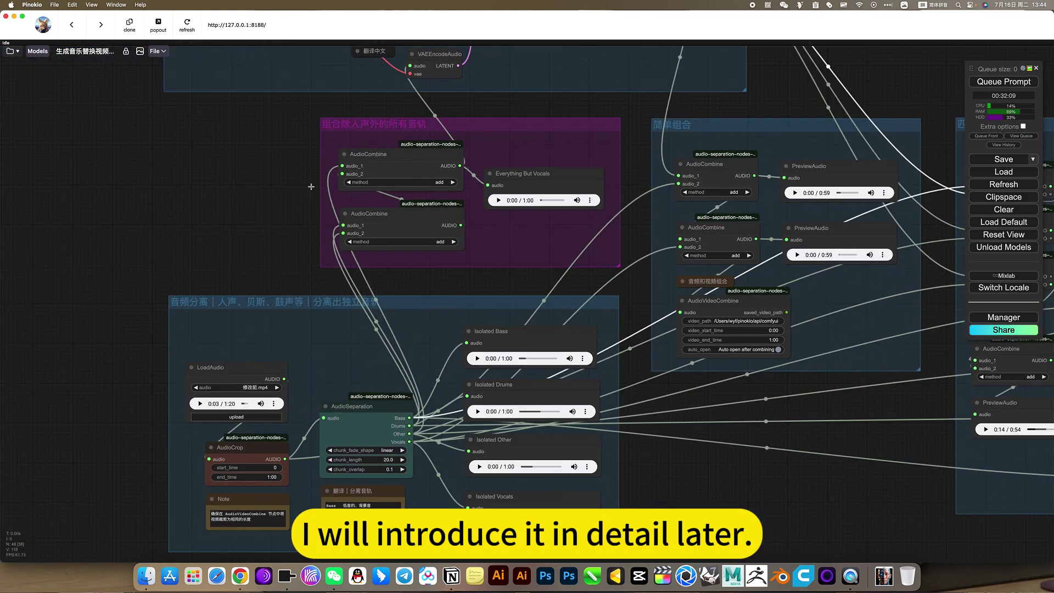
left_click_drag(224, 173, 330, 334)
scroll(319, 259, "down", 6)
scroll(318, 263, "up", 3)
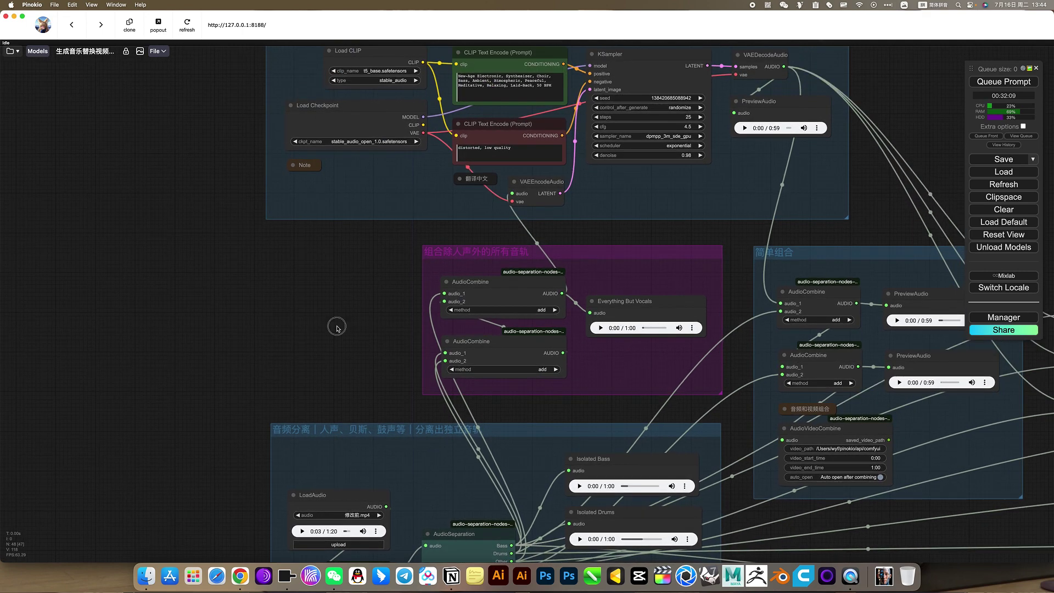
left_click_drag(336, 322, 412, 113)
scroll(414, 333, "up", 5)
scroll(414, 333, "up", 1)
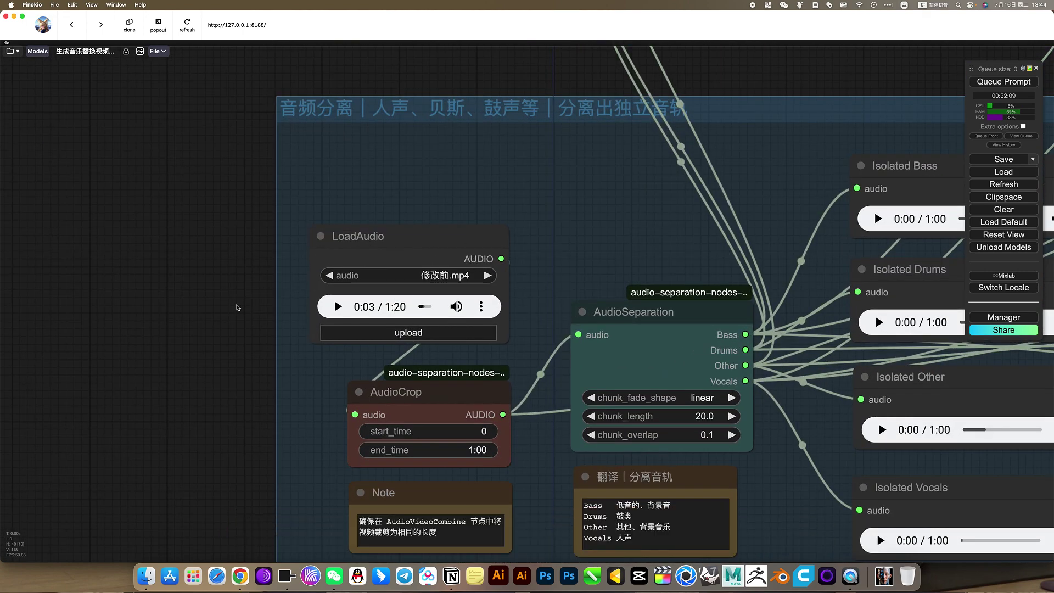
scroll(448, 235, "down", 6)
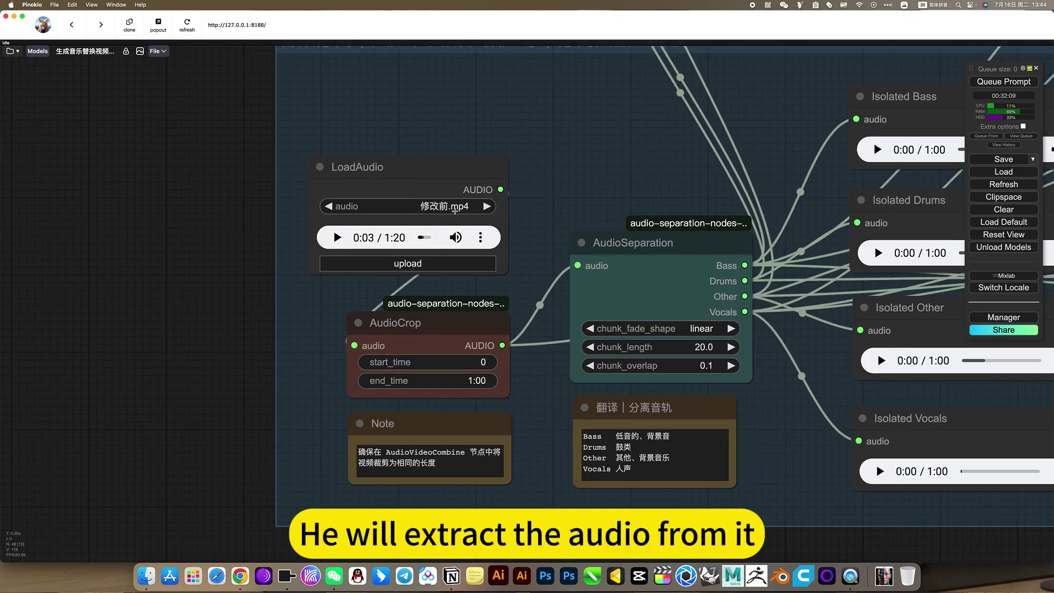
left_click(420, 325)
scroll(264, 373, "down", 4)
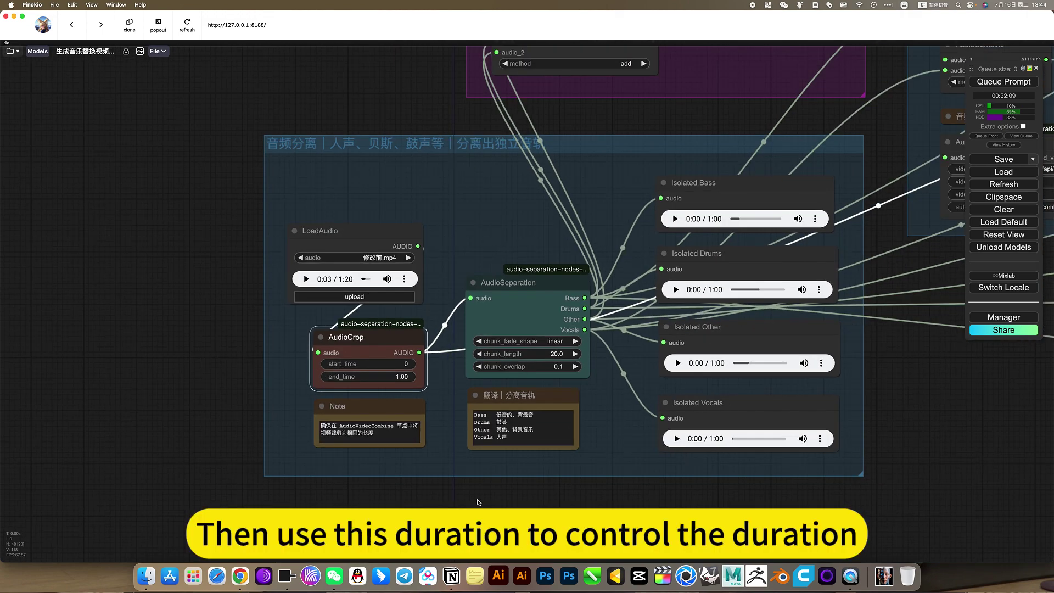
left_click_drag(480, 504, 393, 515)
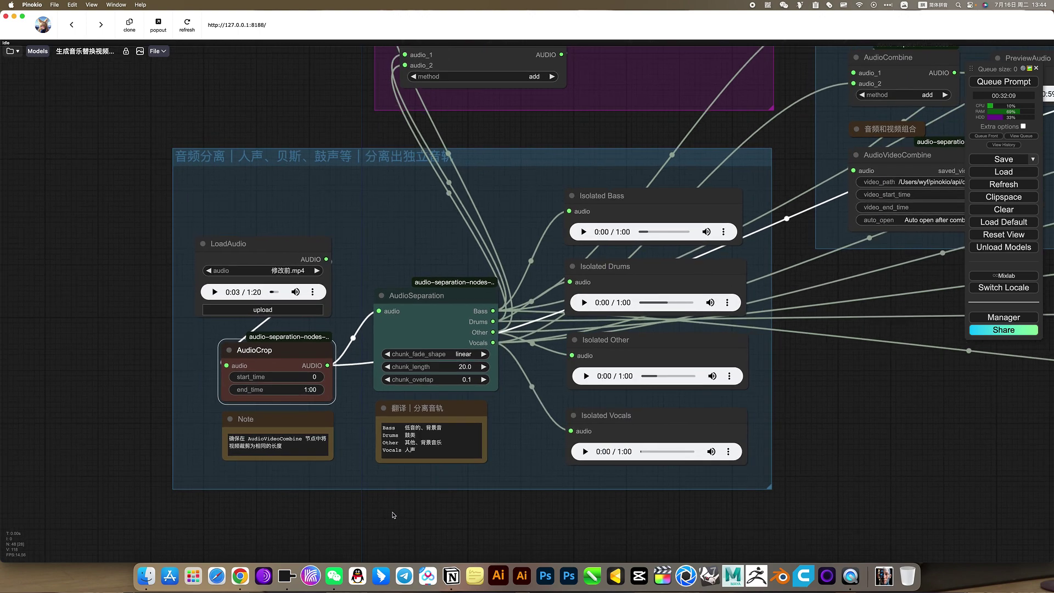
left_click(440, 295)
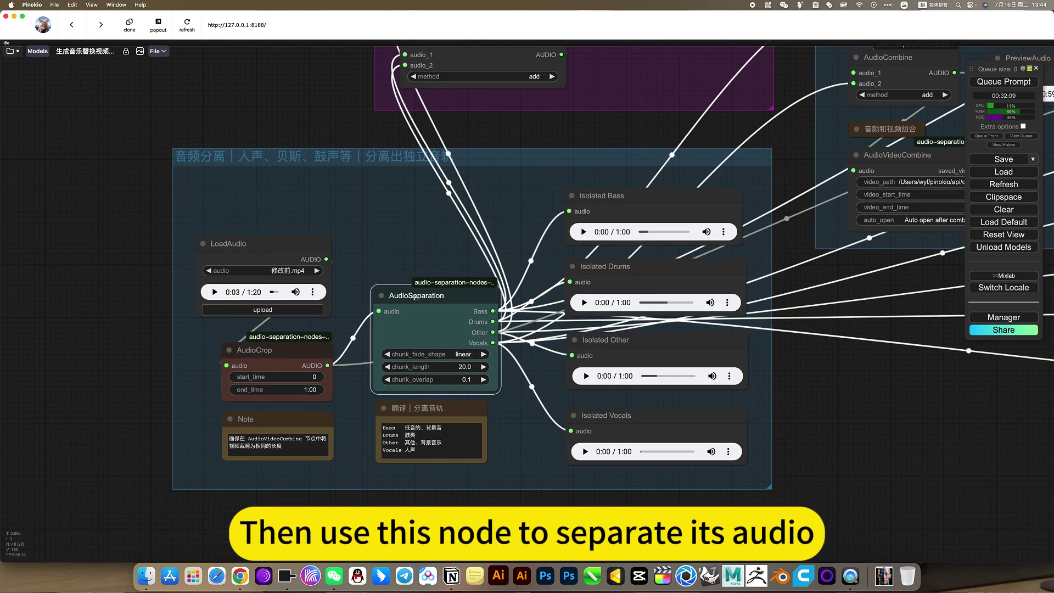
scroll(403, 466, "up", 5)
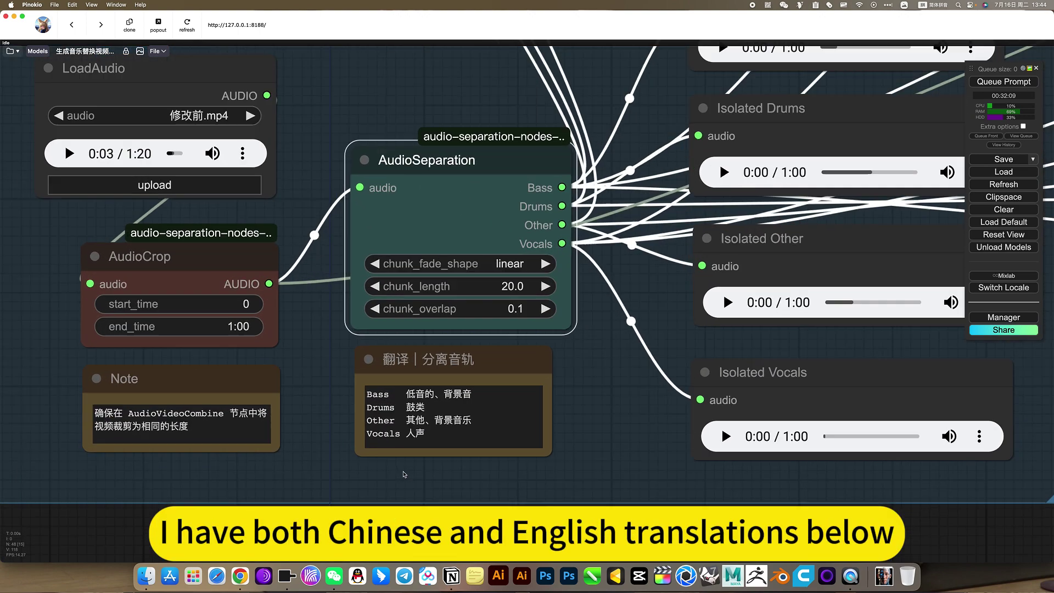
scroll(410, 481, "down", 4)
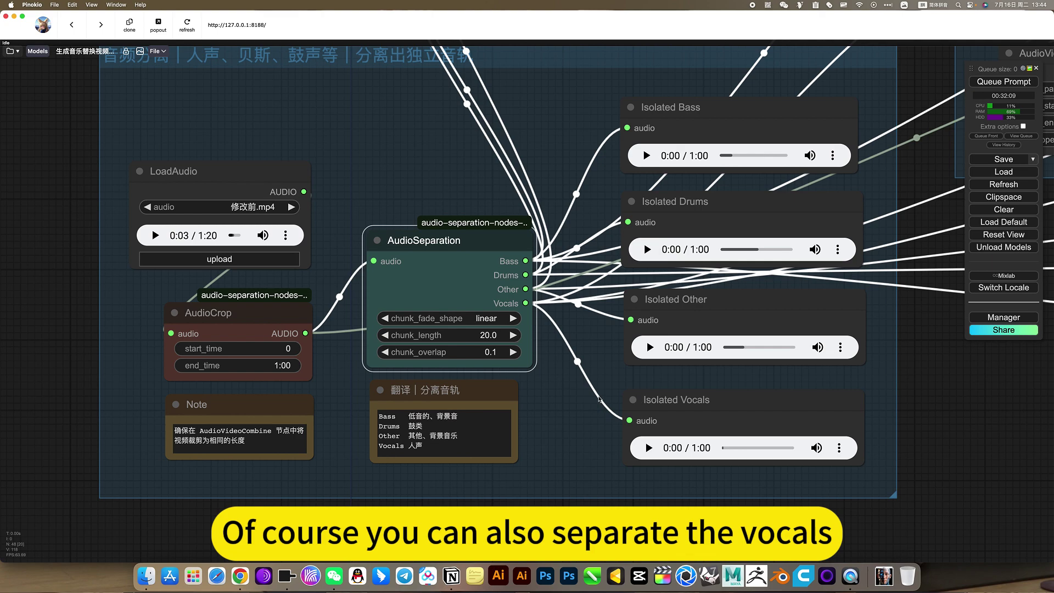
scroll(686, 464, "down", 4)
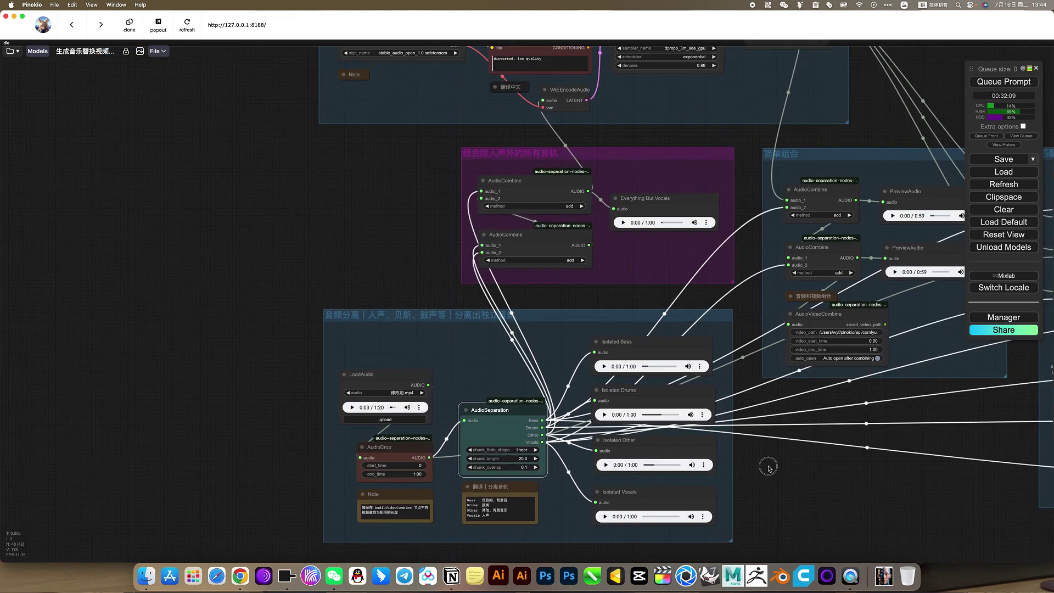
scroll(686, 464, "up", 1)
scroll(685, 463, "up", 4)
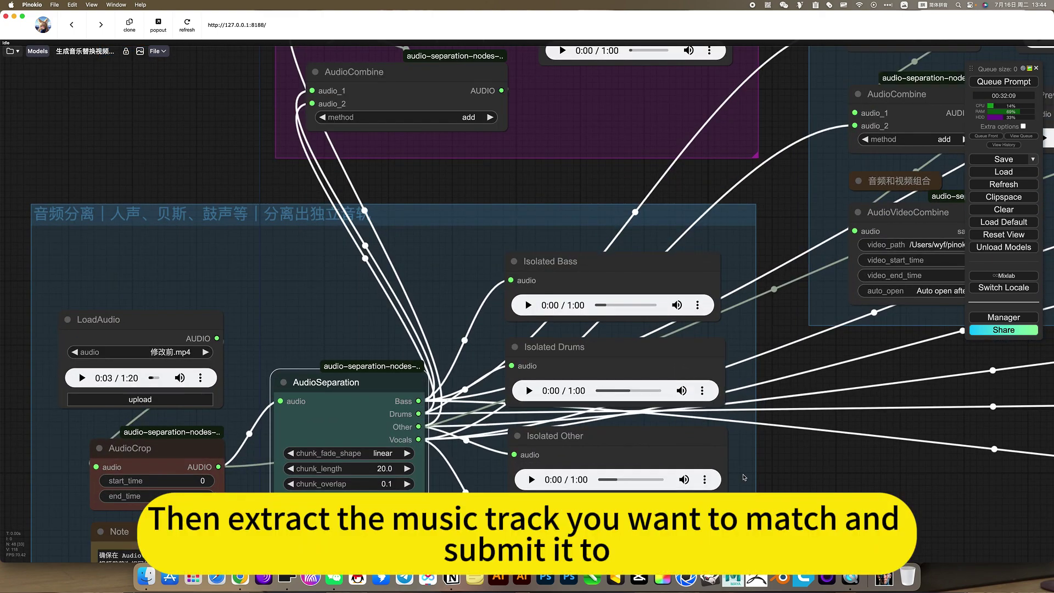
scroll(761, 472, "down", 5)
left_click_drag(777, 473, 777, 535)
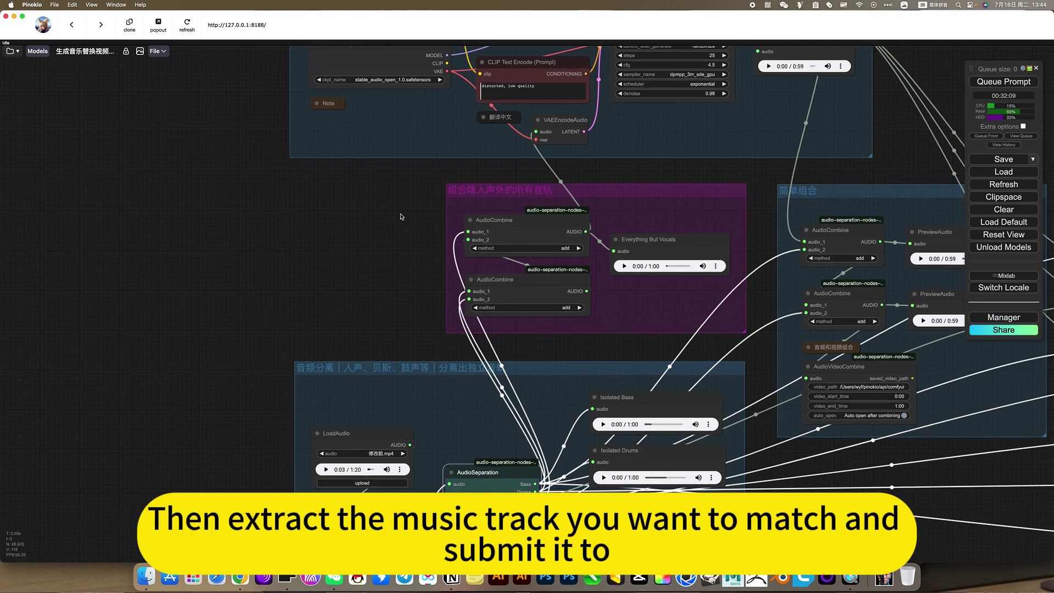
scroll(519, 223, "up", 5)
left_click(519, 223)
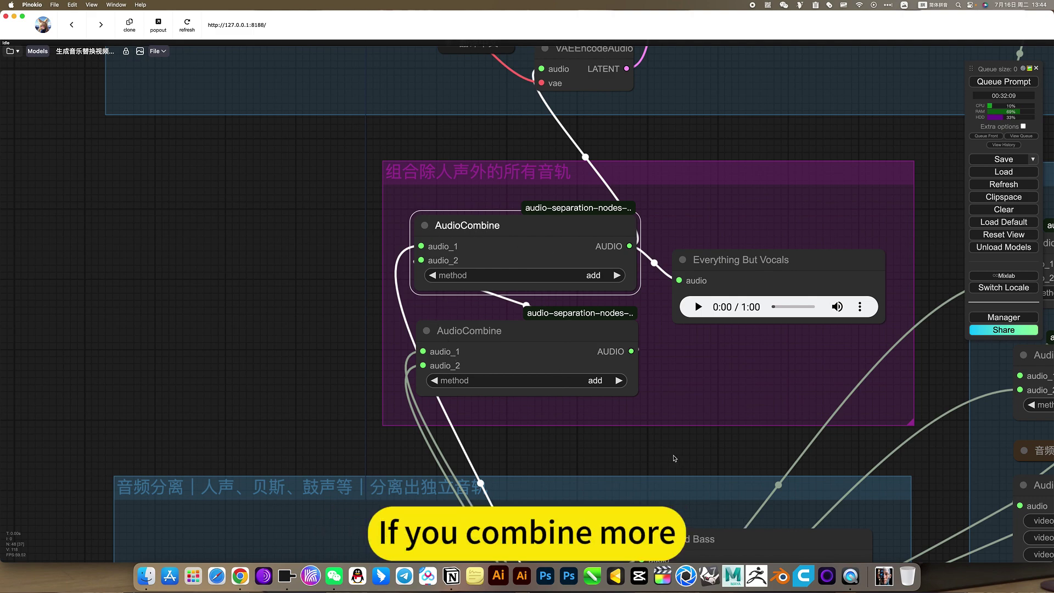
left_click_drag(675, 457, 607, 343)
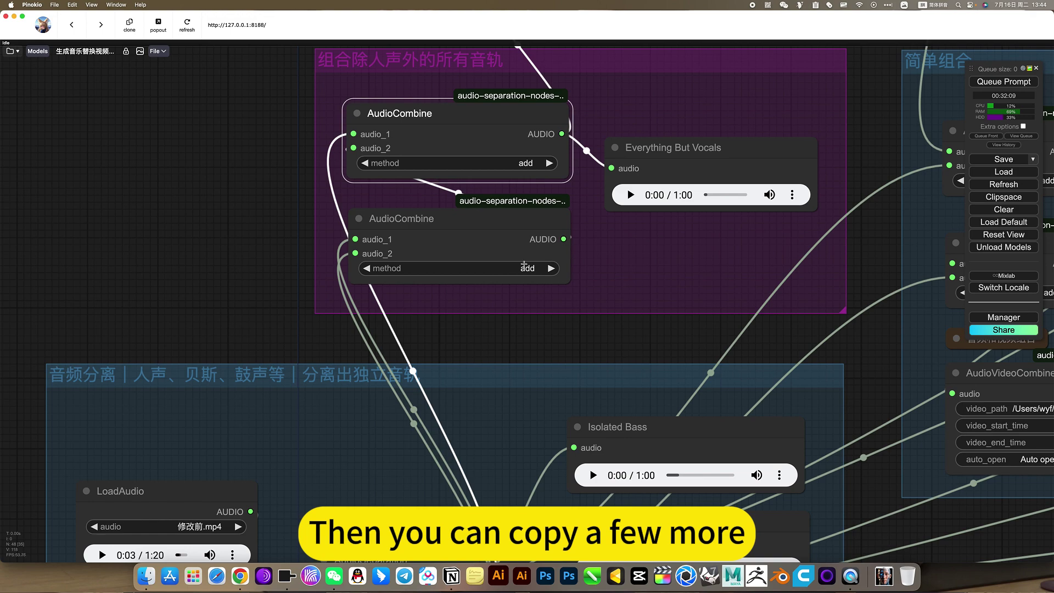
scroll(589, 343, "up", 4)
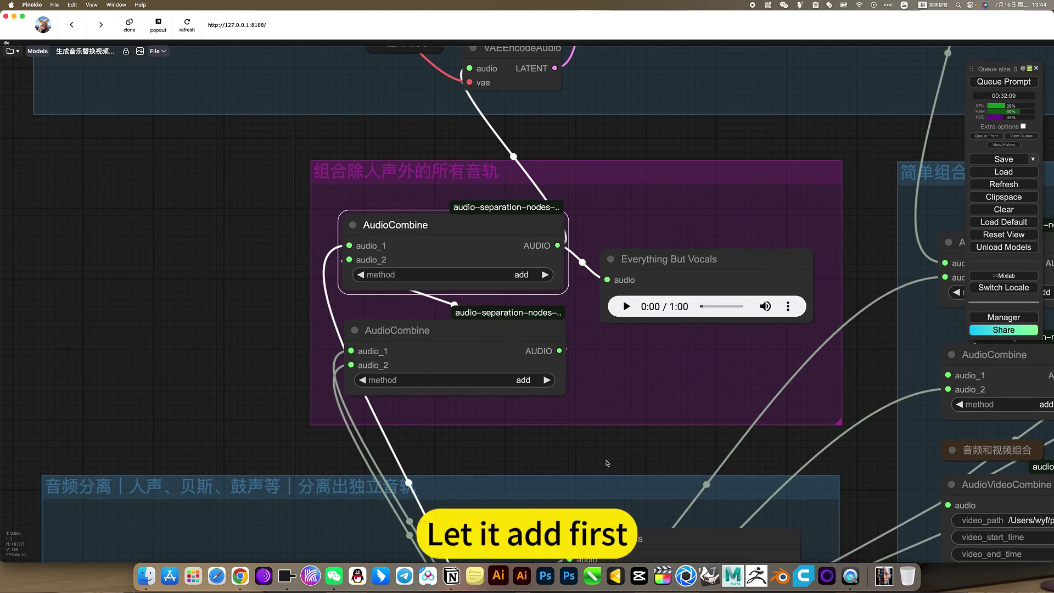
scroll(604, 460, "down", 2)
scroll(604, 459, "down", 3)
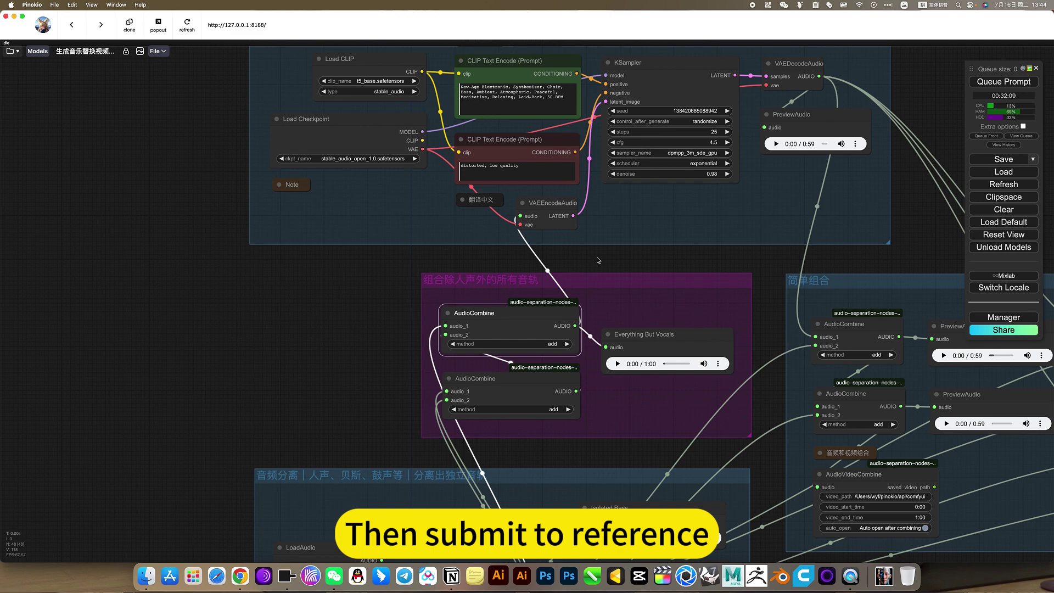
scroll(598, 291, "up", 3)
left_click(547, 281)
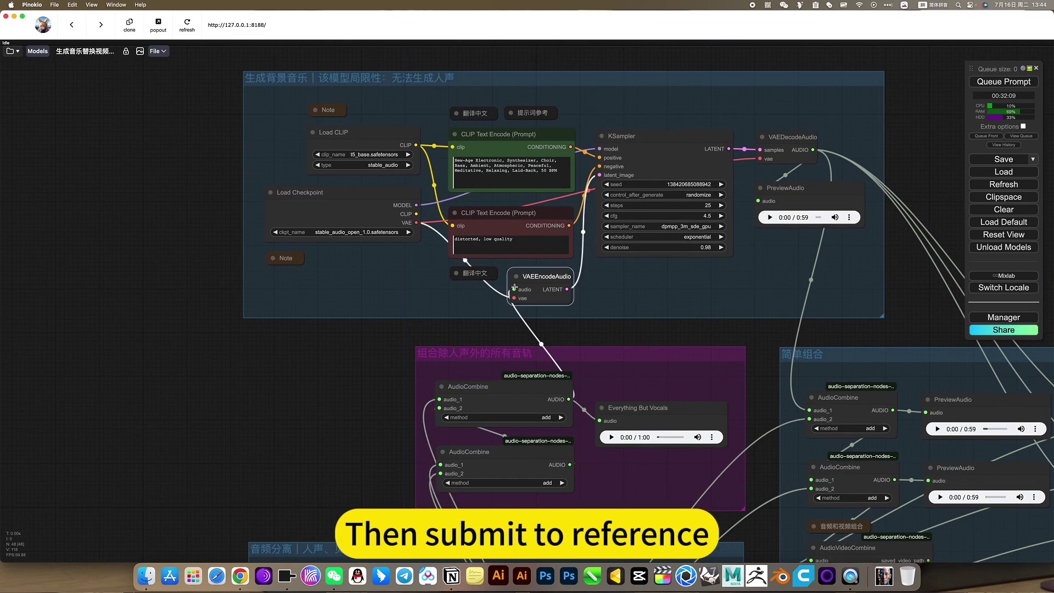
scroll(559, 278, "up", 5)
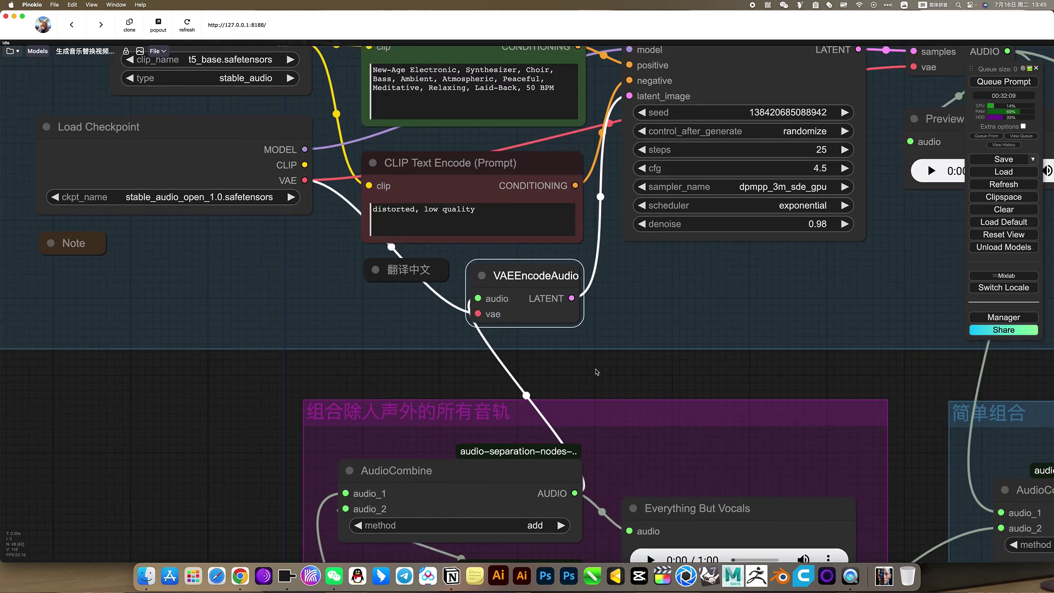
scroll(597, 371, "down", 5)
scroll(422, 457, "up", 2)
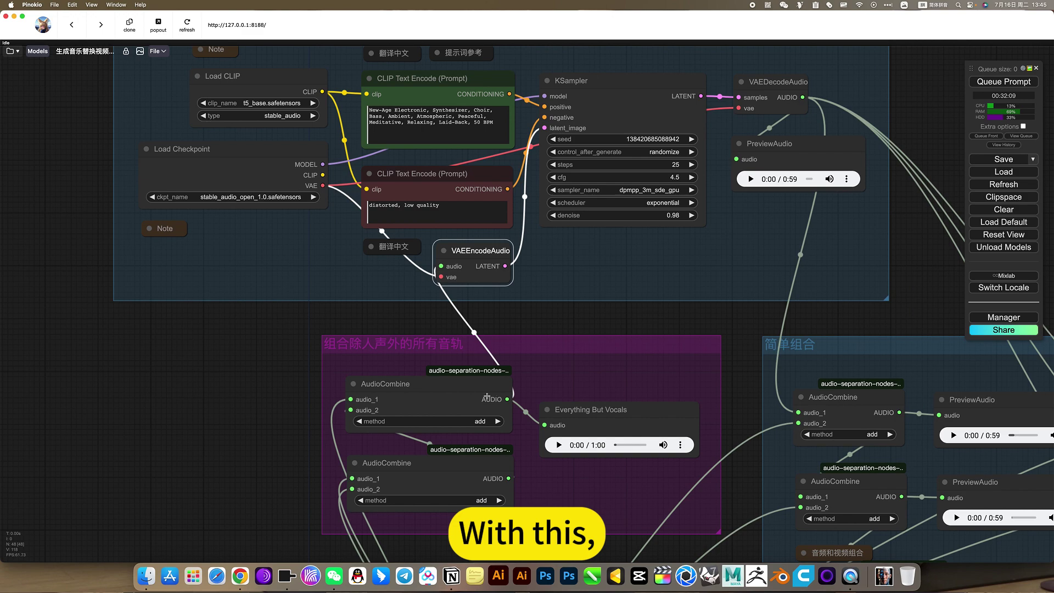
scroll(463, 470, "down", 5)
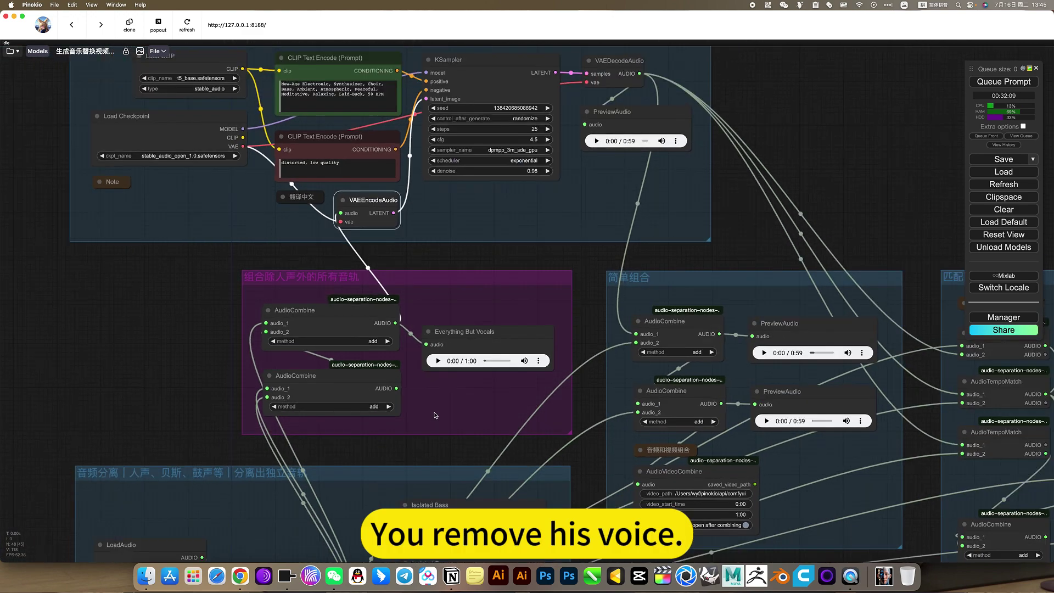
scroll(455, 406, "up", 5)
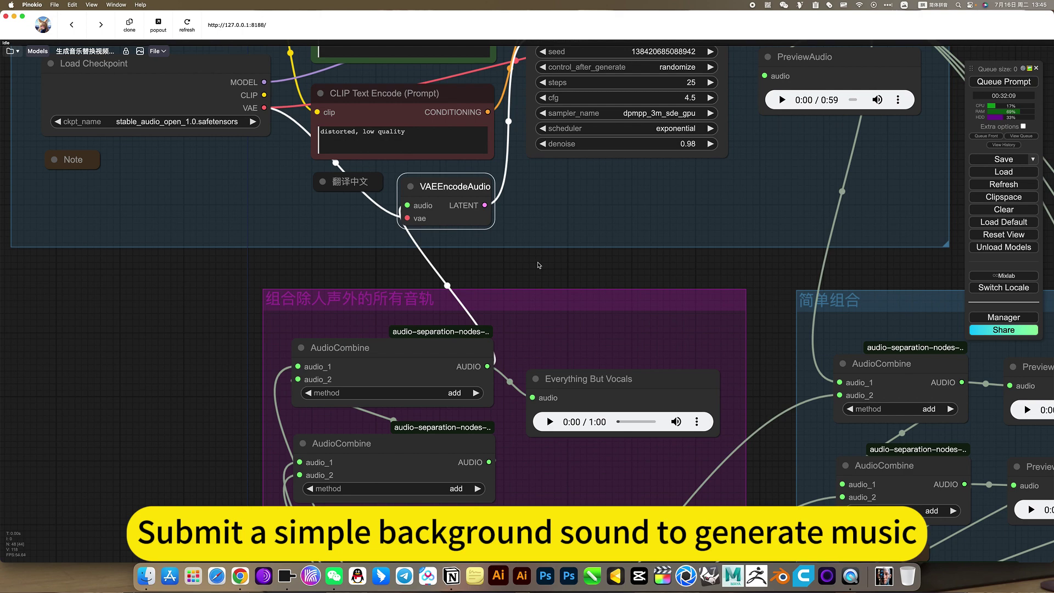
scroll(538, 265, "up", 3)
left_click(546, 142)
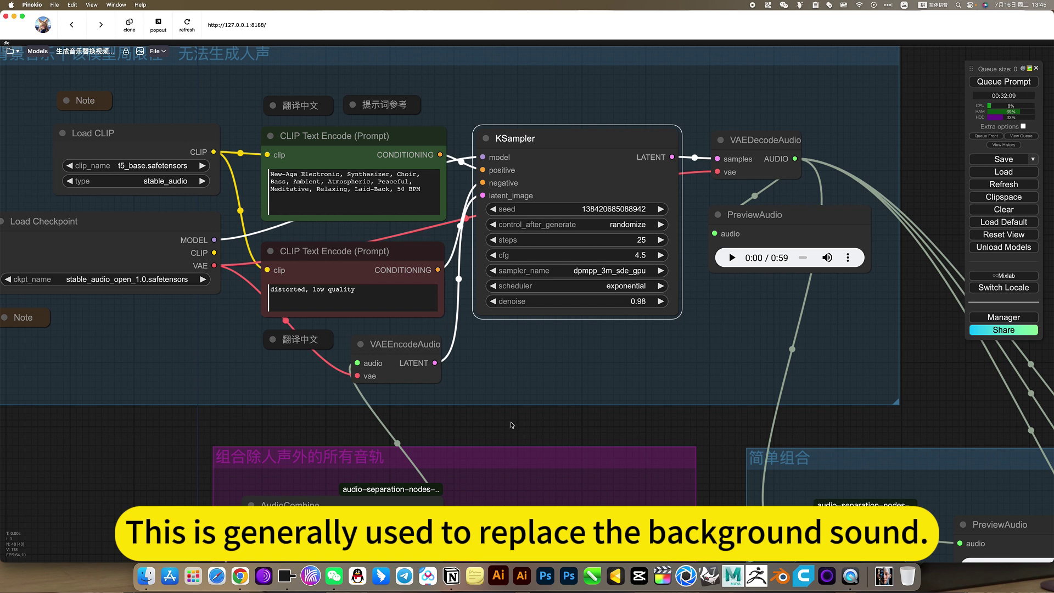
scroll(510, 425, "down", 2)
scroll(510, 425, "left", 2)
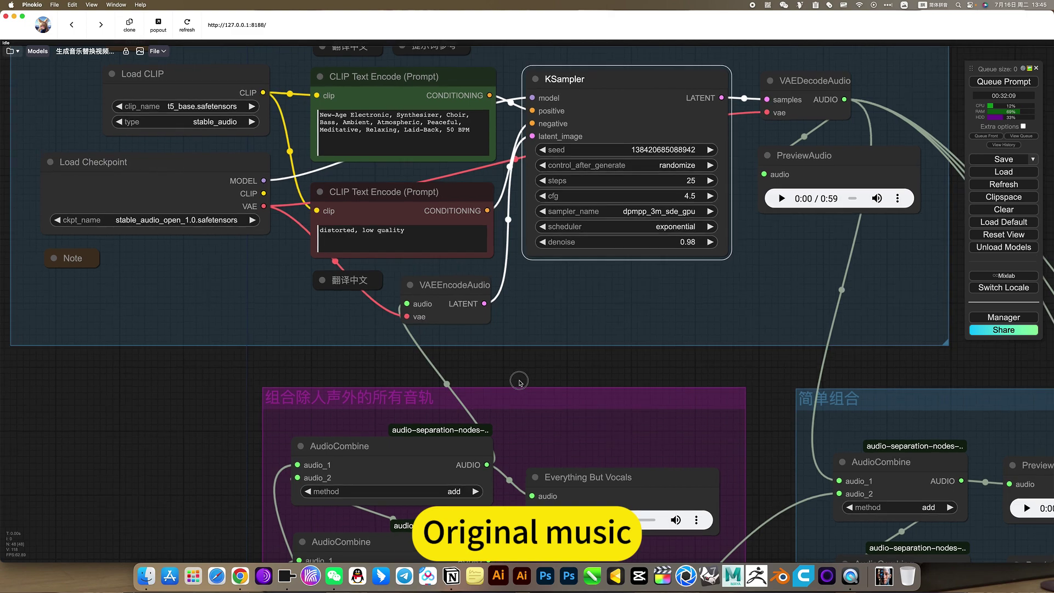
scroll(566, 428, "up", 2)
scroll(565, 428, "right", 3)
left_click_drag(564, 431, 508, 475)
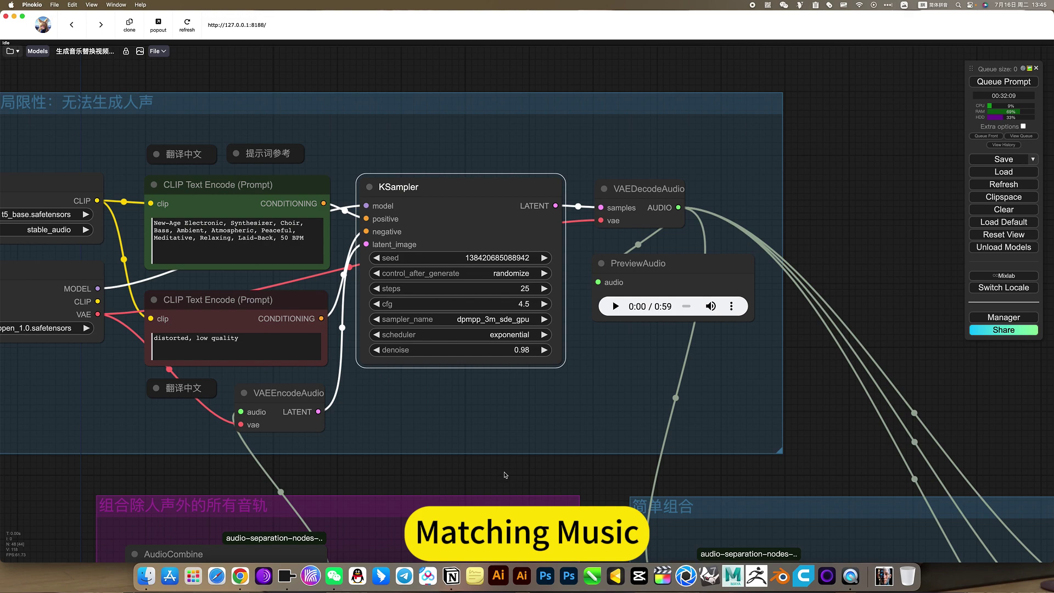
left_click_drag(499, 466, 448, 462)
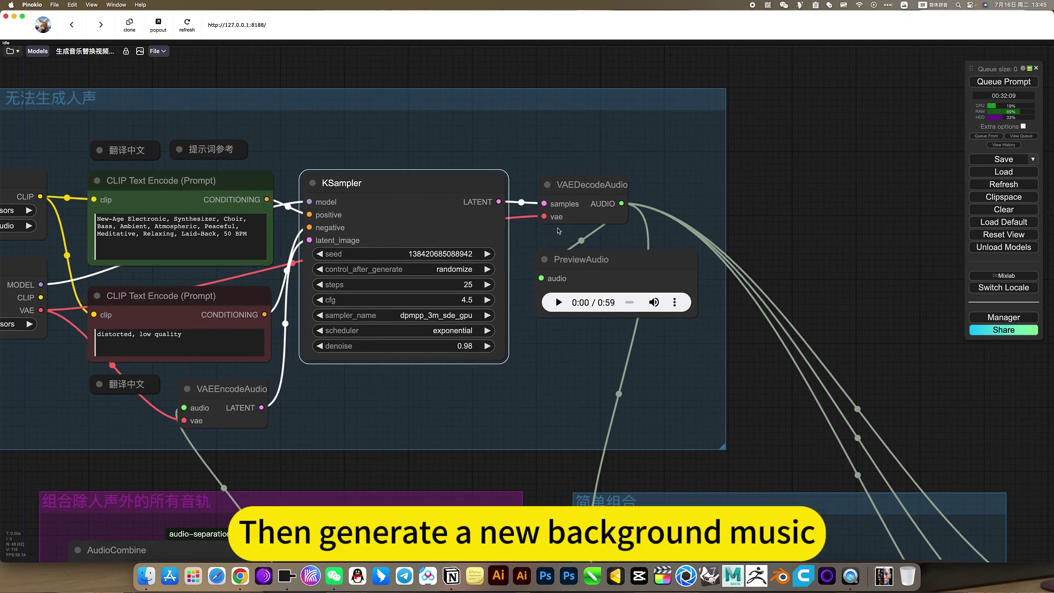
left_click(596, 257)
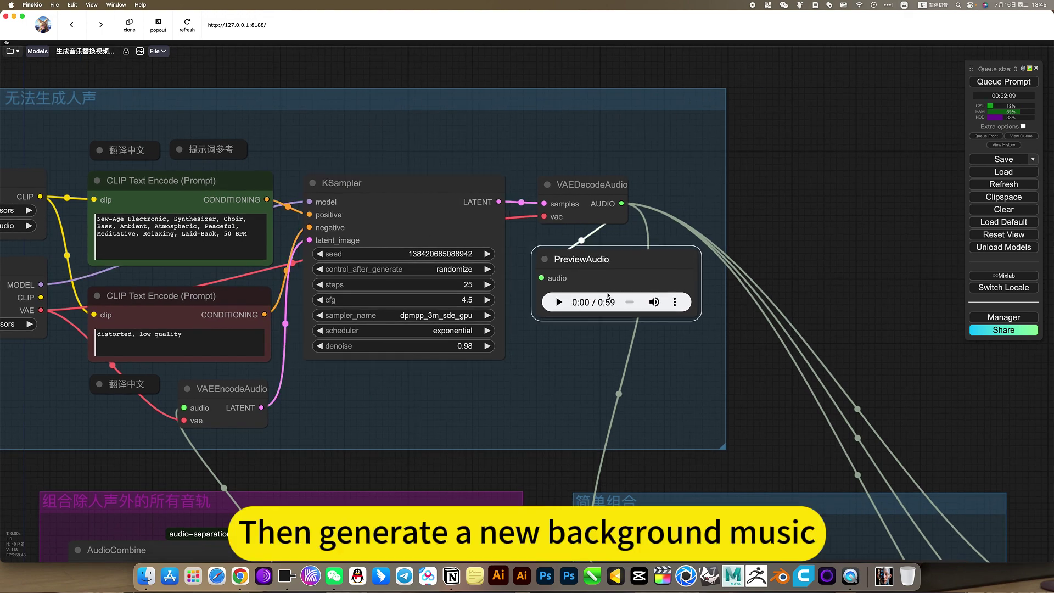
- Briefly expand the 提示词参考 note and both 翻译中文 translation notes, leaving all collapsed
left_click_drag(157, 191, 329, 198)
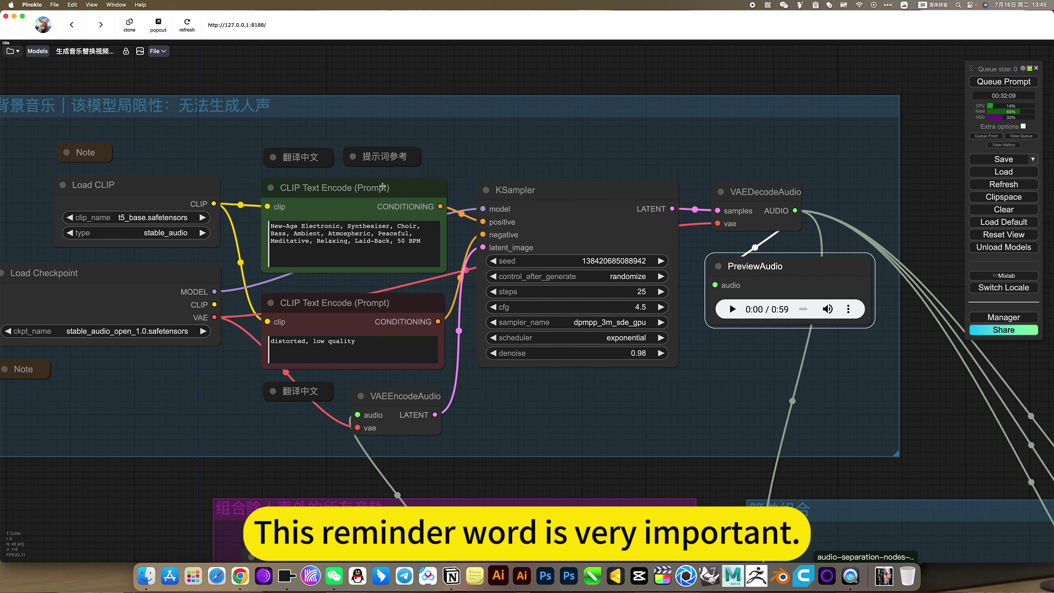
left_click(352, 157)
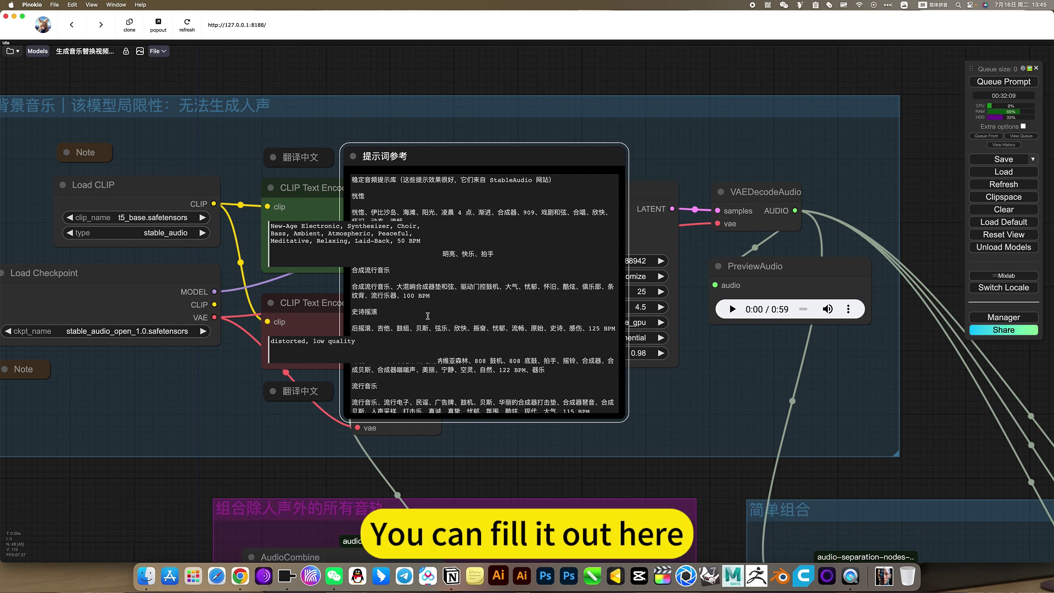
left_click(353, 156)
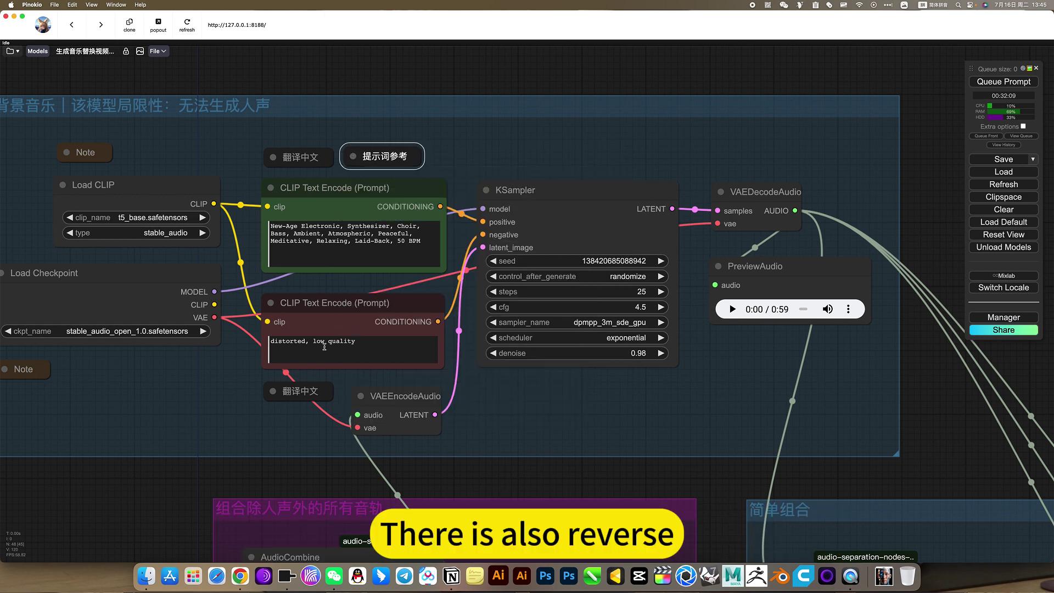
left_click(272, 391)
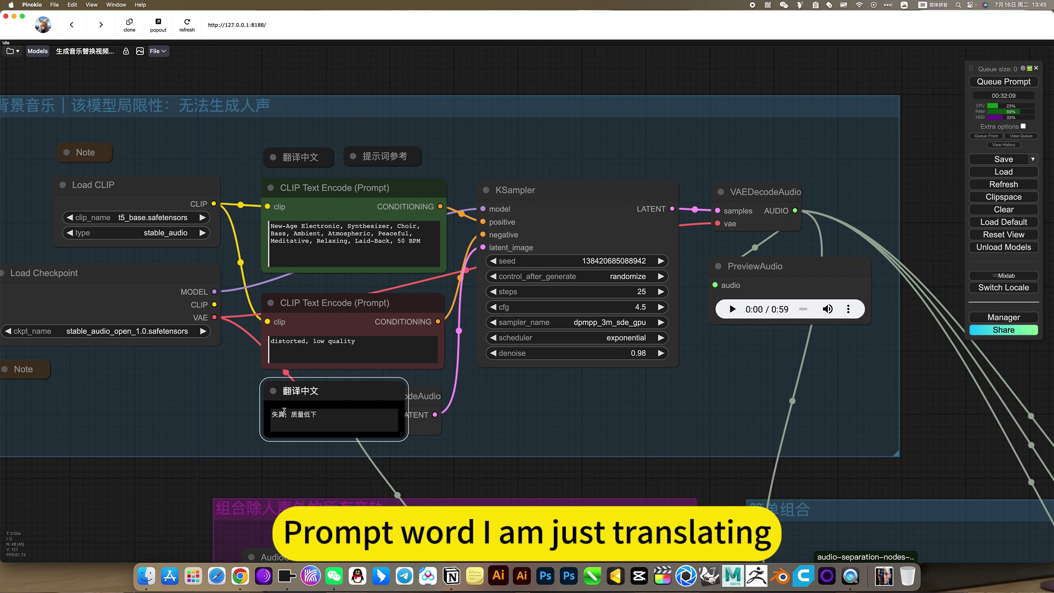
left_click(272, 390)
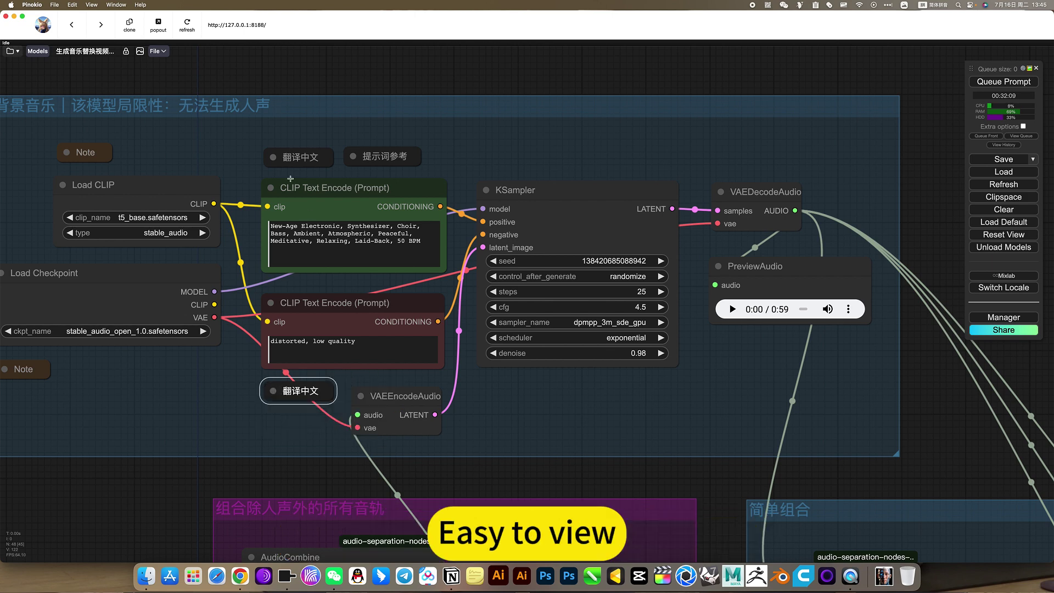
left_click(272, 157)
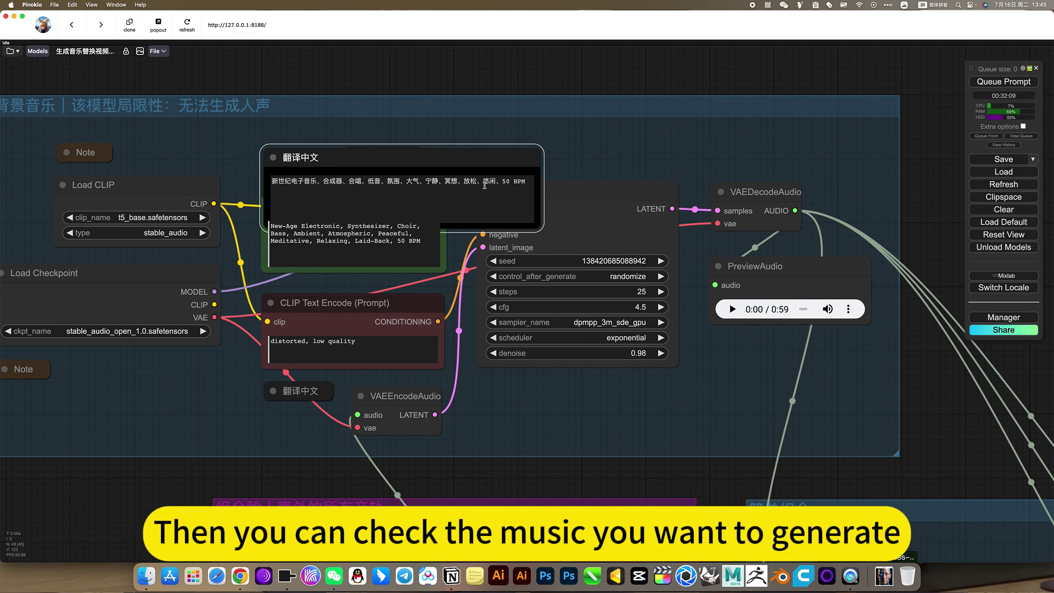
left_click(273, 157)
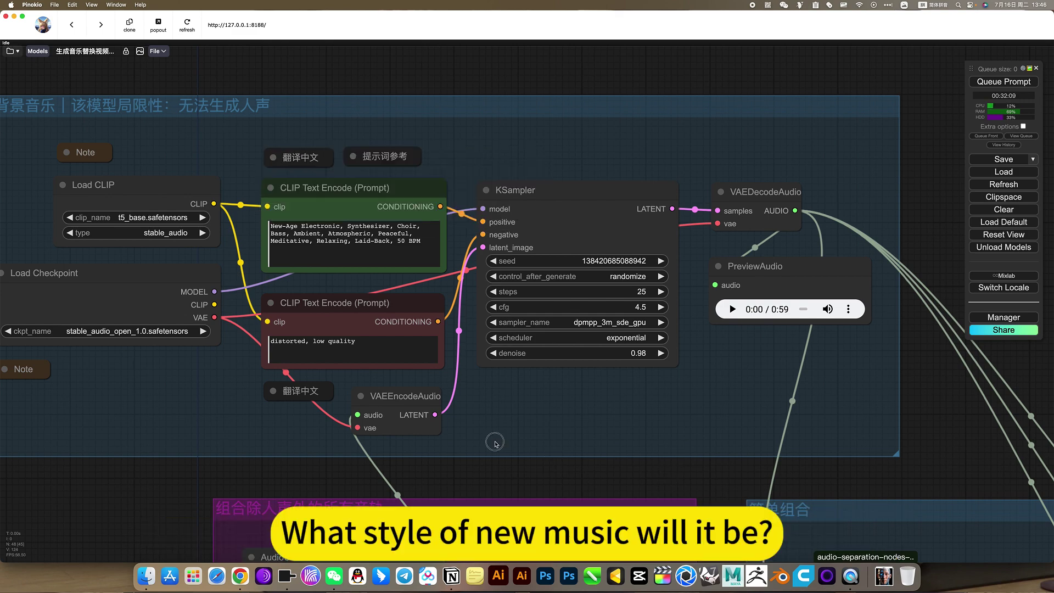
scroll(670, 482, "down", 5)
- Select the AudioCombine, AudioVideoCombine and upper PreviewAudio nodes in the 简单组合 group to inspect them
scroll(614, 404, "down", 2)
scroll(541, 238, "up", 8)
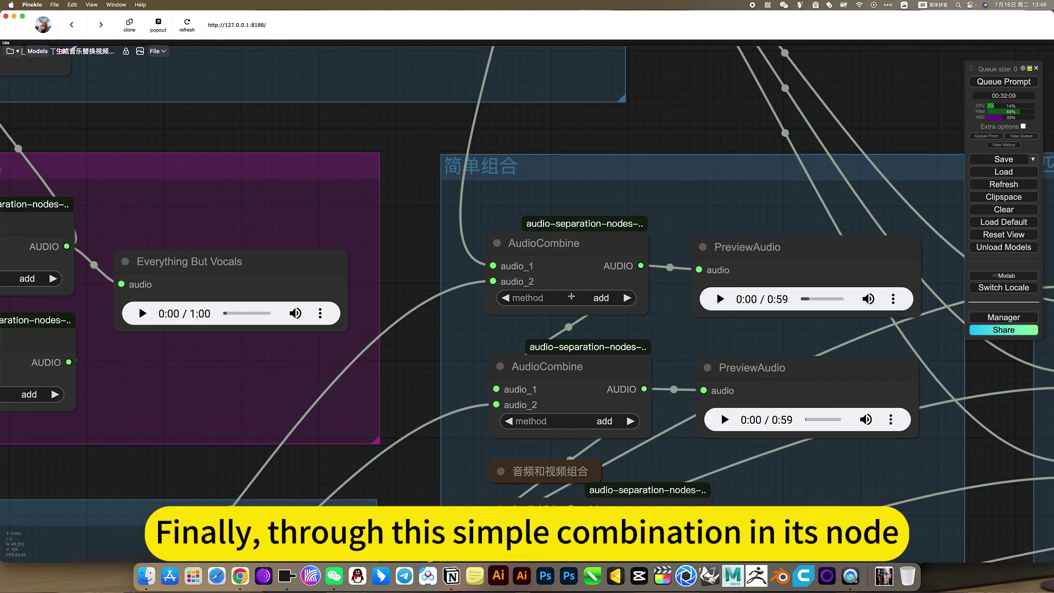
left_click(553, 246)
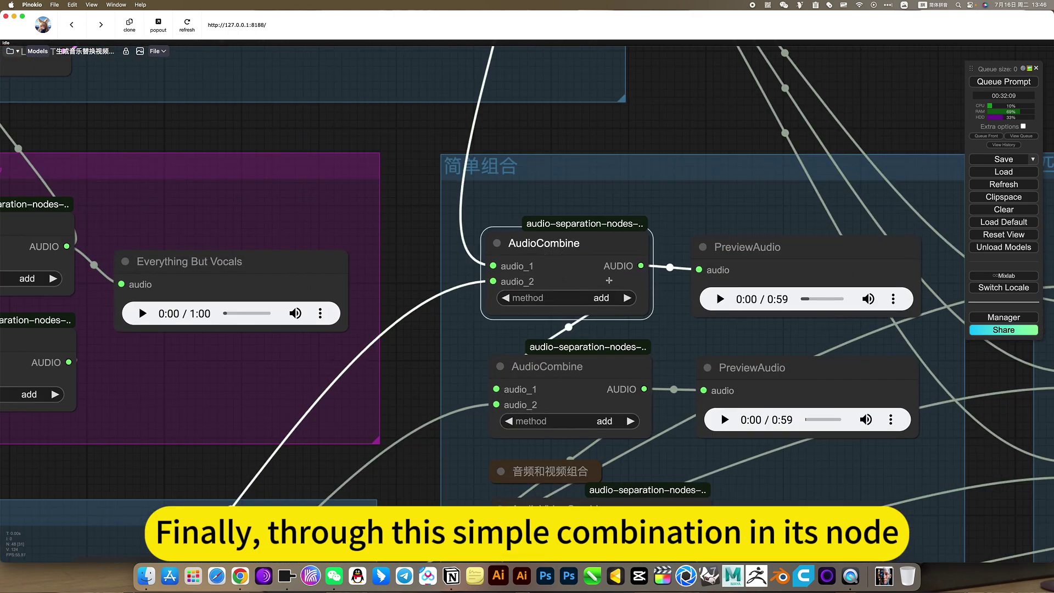
scroll(634, 389, "down", 3)
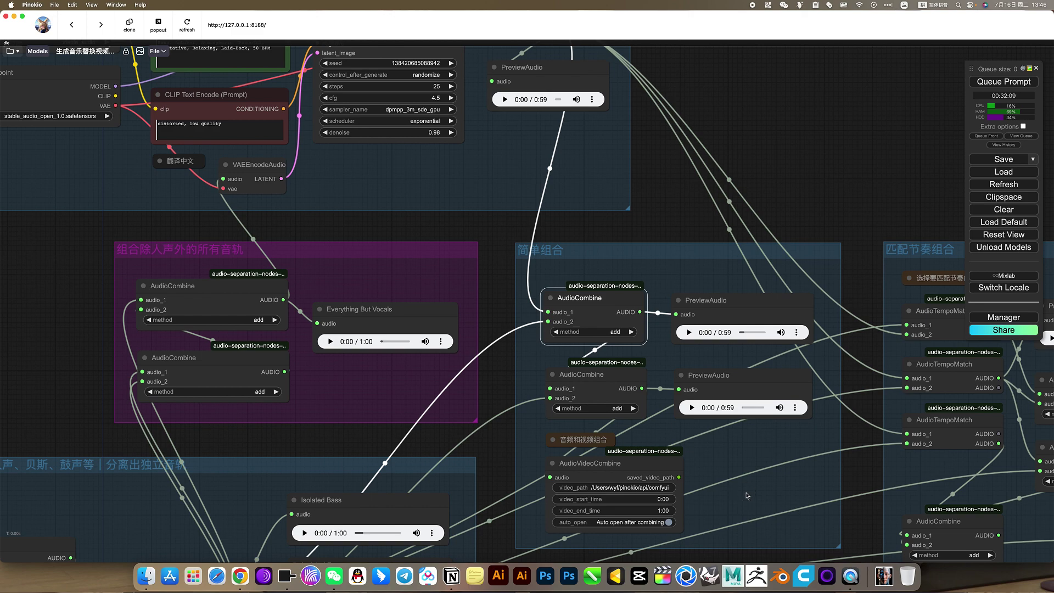
left_click(752, 518)
scroll(648, 380, "up", 3)
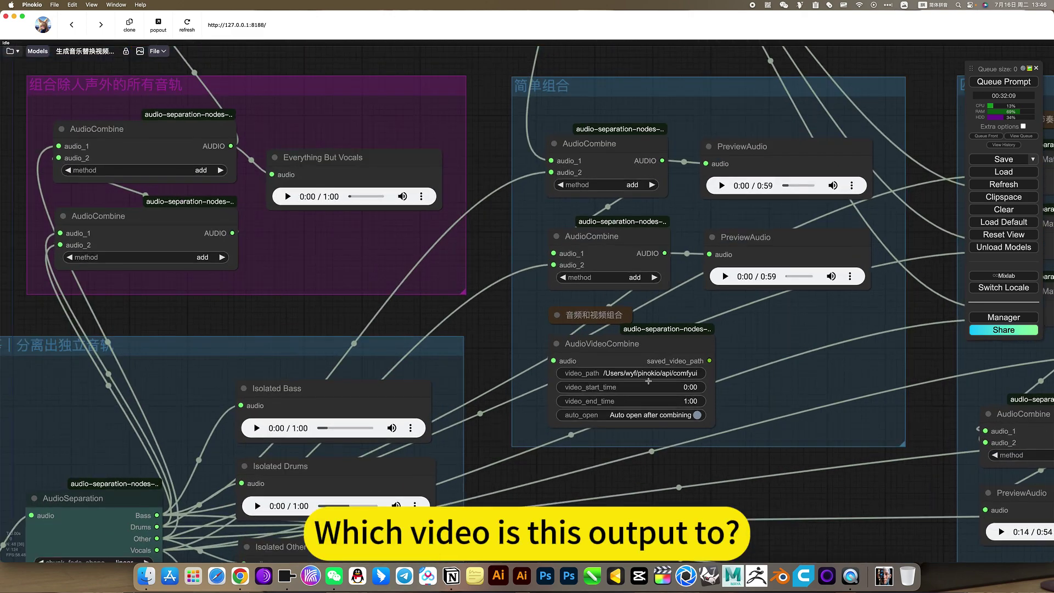
scroll(648, 380, "up", 5)
left_click(648, 323)
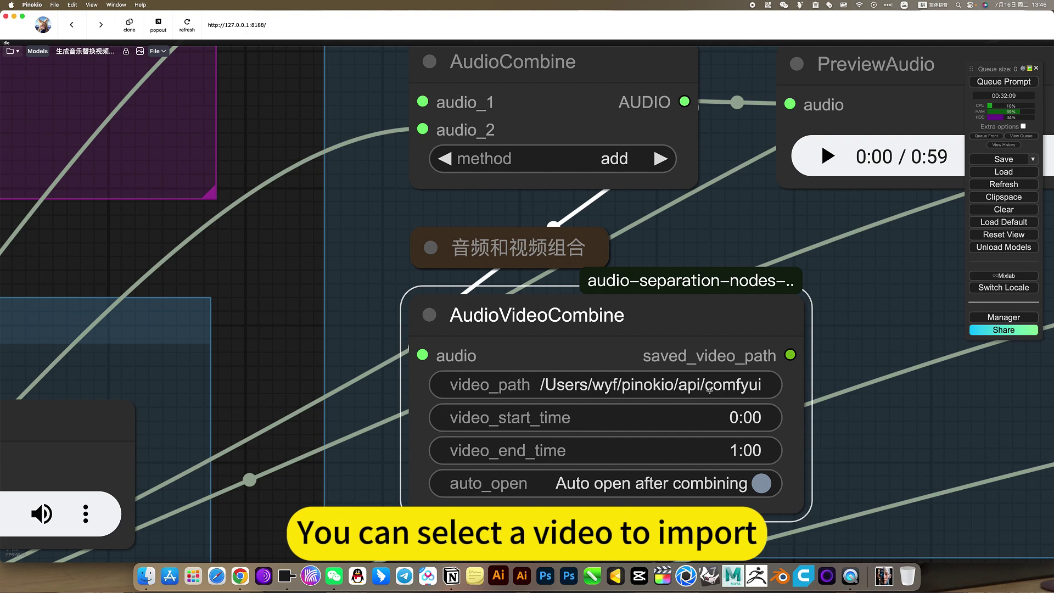
scroll(669, 384, "down", 5)
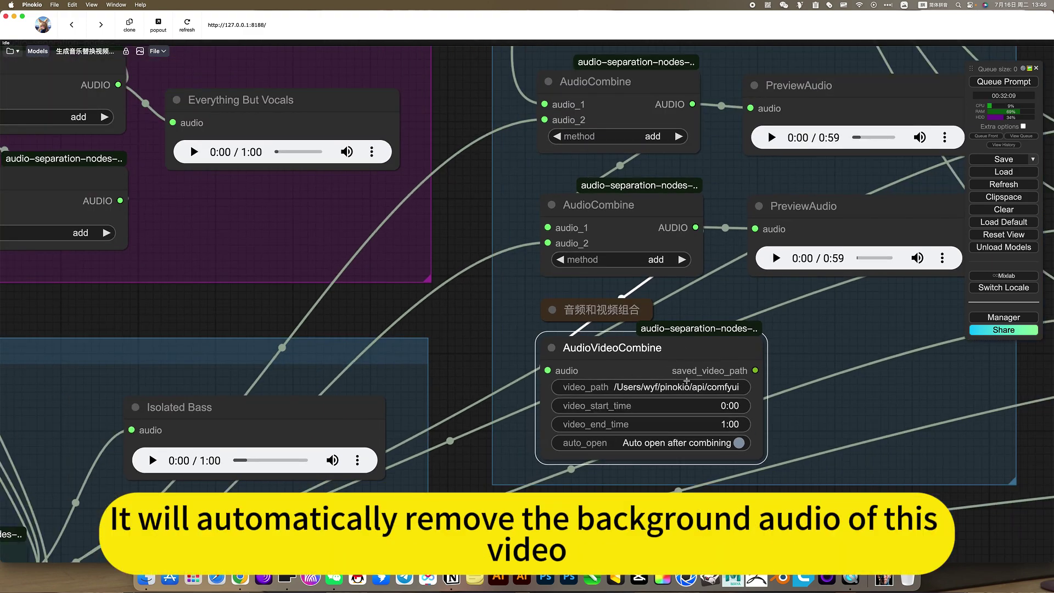
scroll(530, 549, "down", 5)
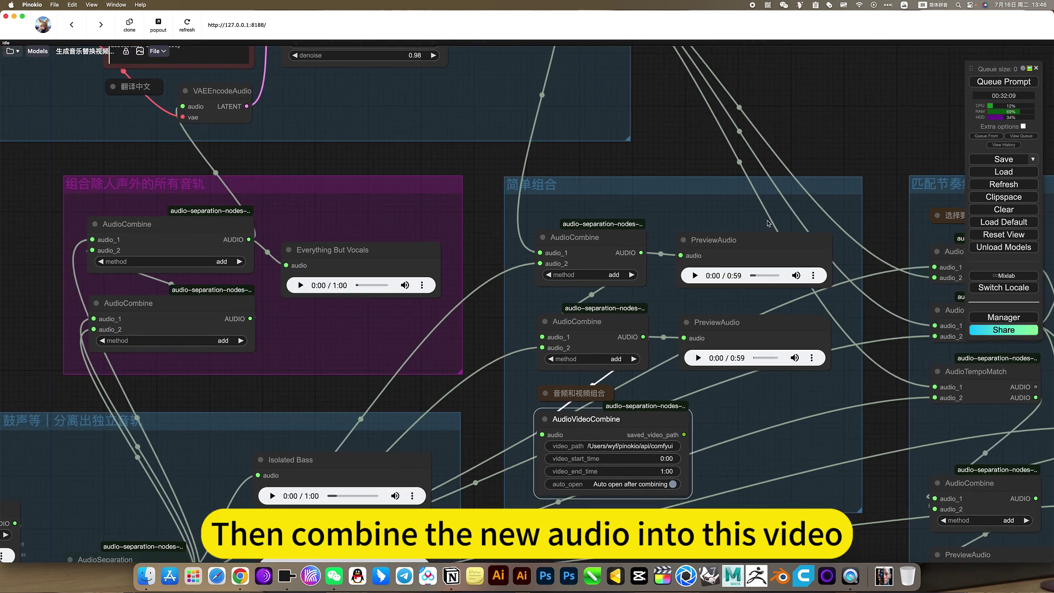
left_click(784, 260)
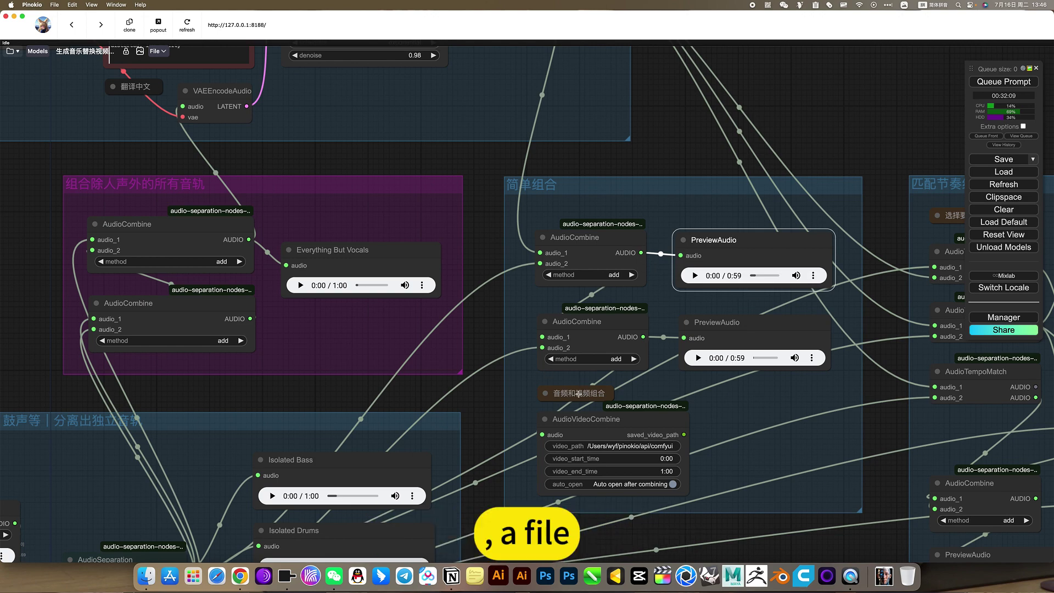
- Pan and zoom the canvas to center the 匹配节奏组合 group's AudioTempoMatch nodes
scroll(590, 399, "down", 4)
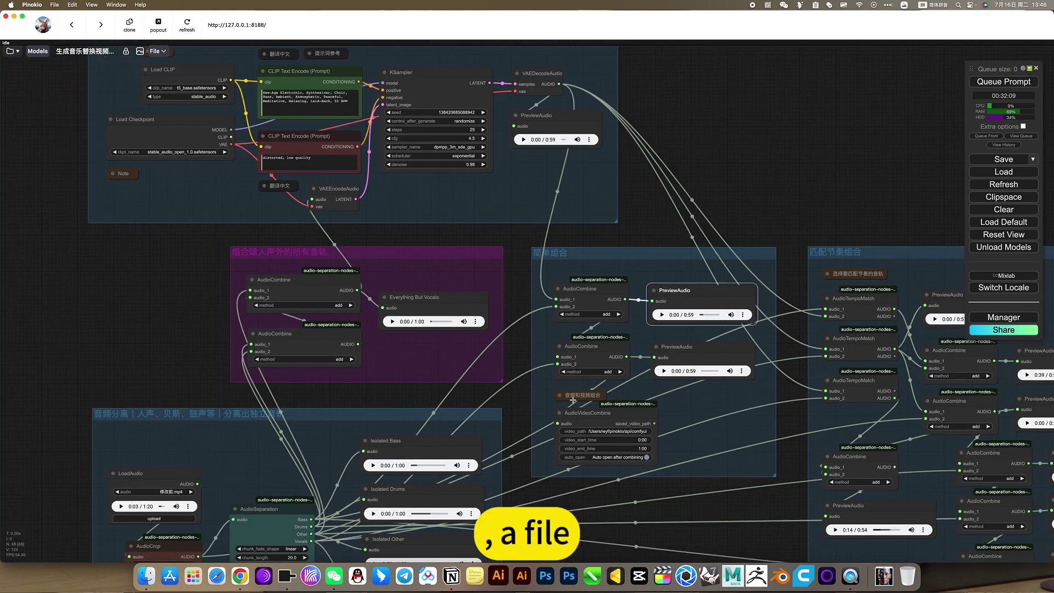
scroll(560, 221, "right", 5)
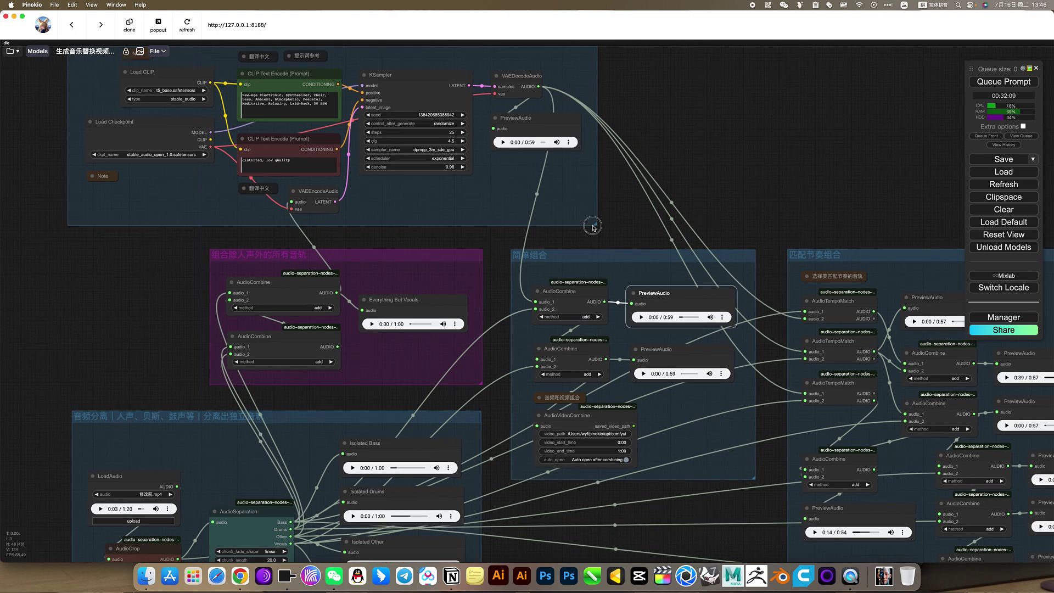
scroll(600, 162, "down", 3)
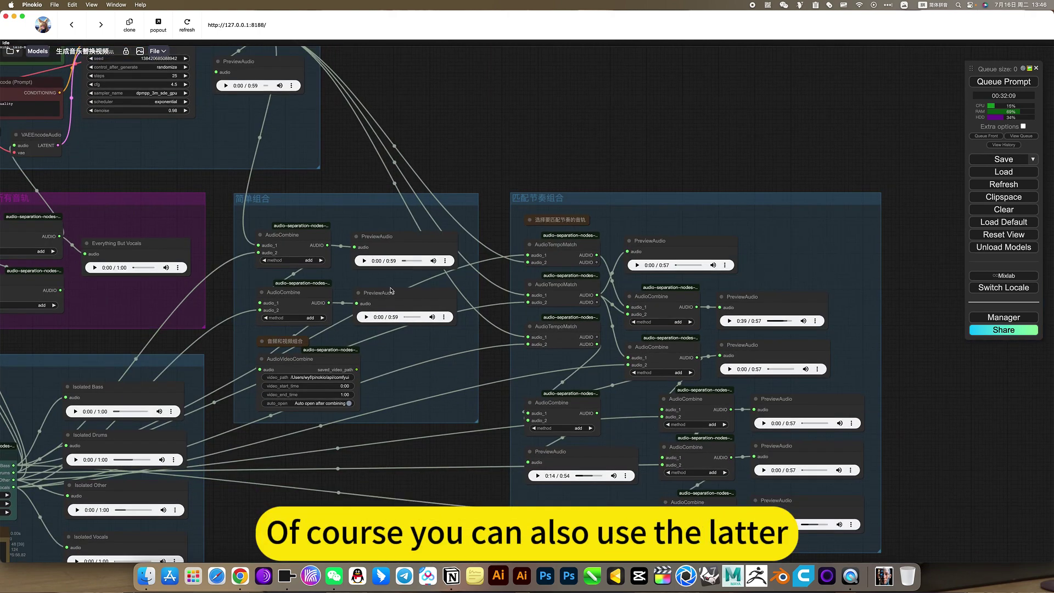
scroll(477, 164, "left", 5)
scroll(562, 239, "up", 4)
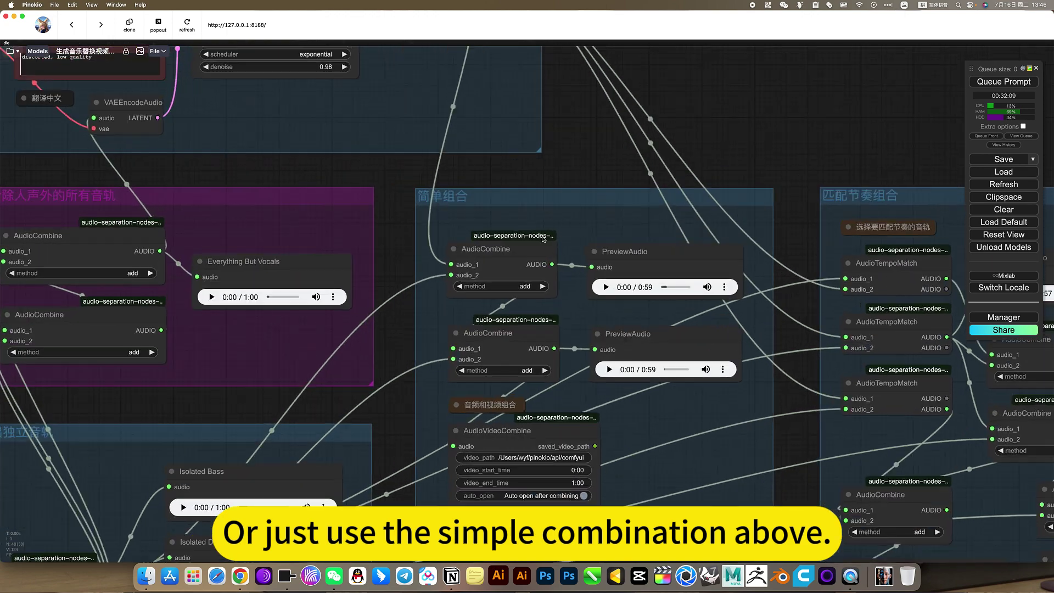
scroll(850, 129, "down", 3)
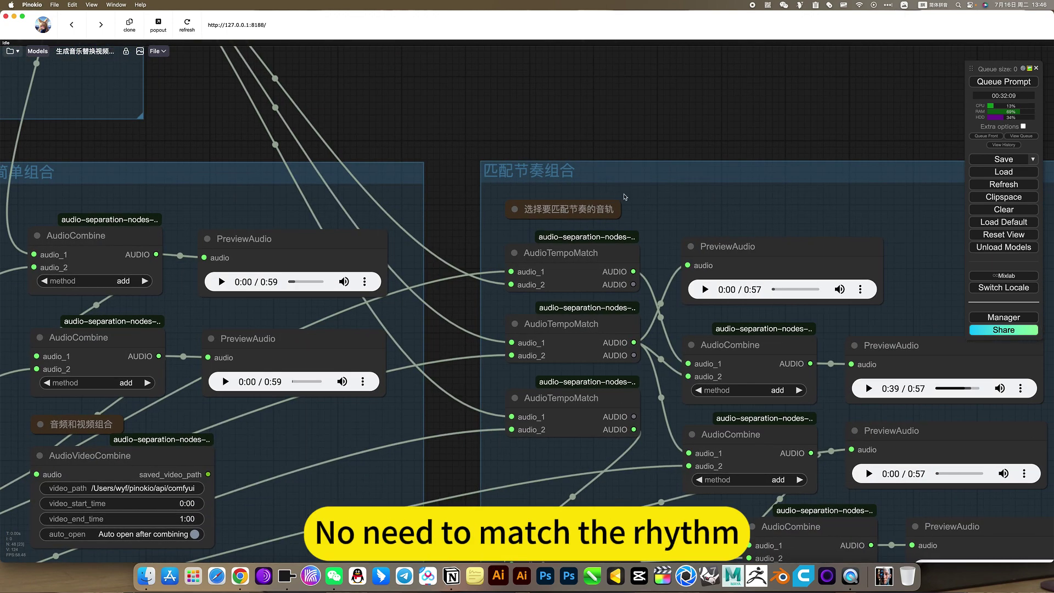
scroll(473, 287, "up", 3)
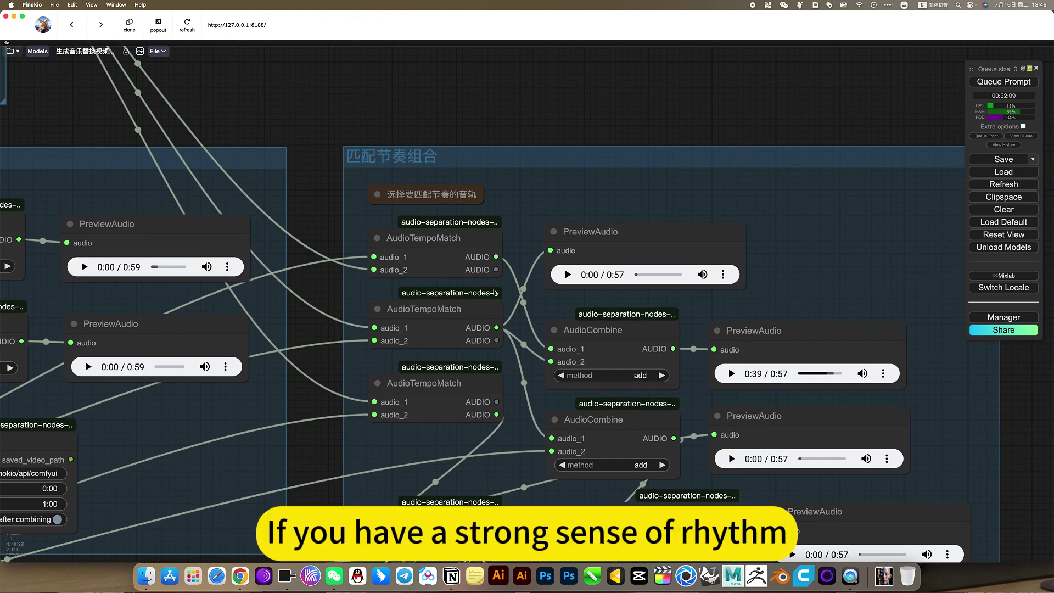
scroll(550, 228, "down", 2)
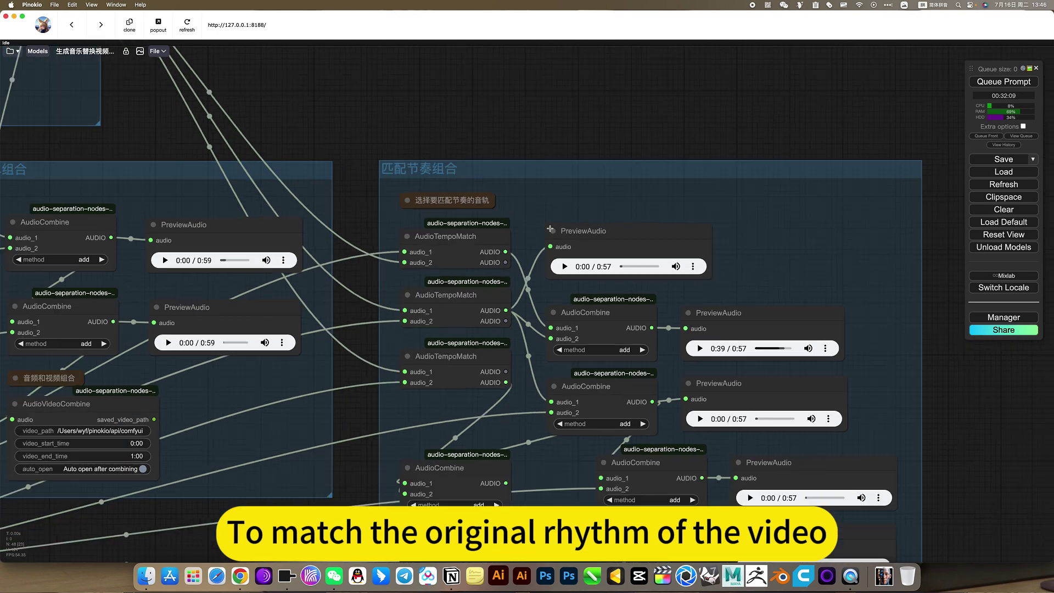
scroll(550, 228, "down", 3)
left_click_drag(610, 156, 639, 122)
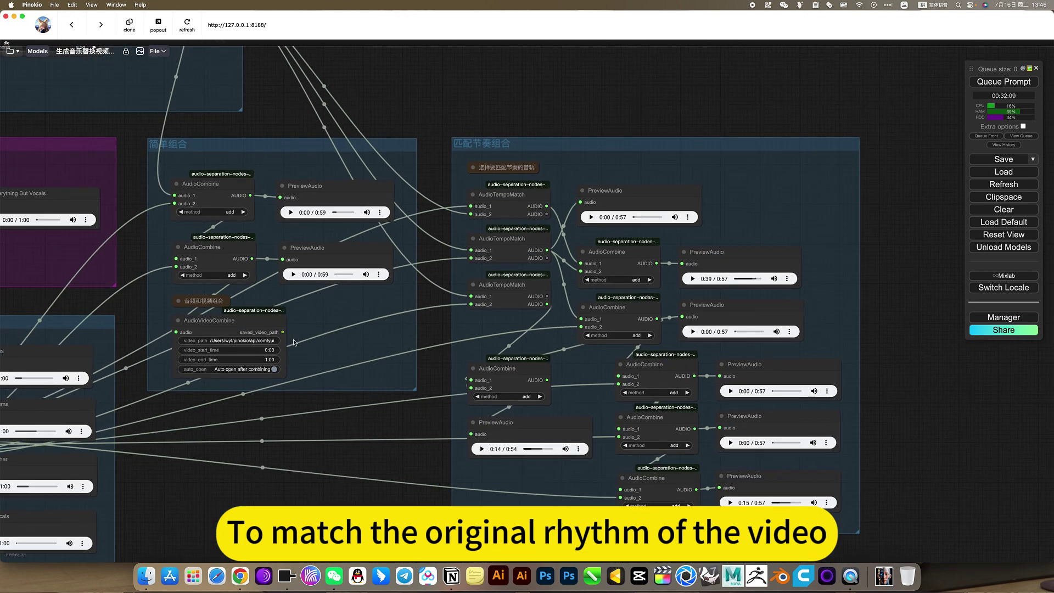
left_click_drag(559, 118, 630, 113)
scroll(605, 216, "up", 5)
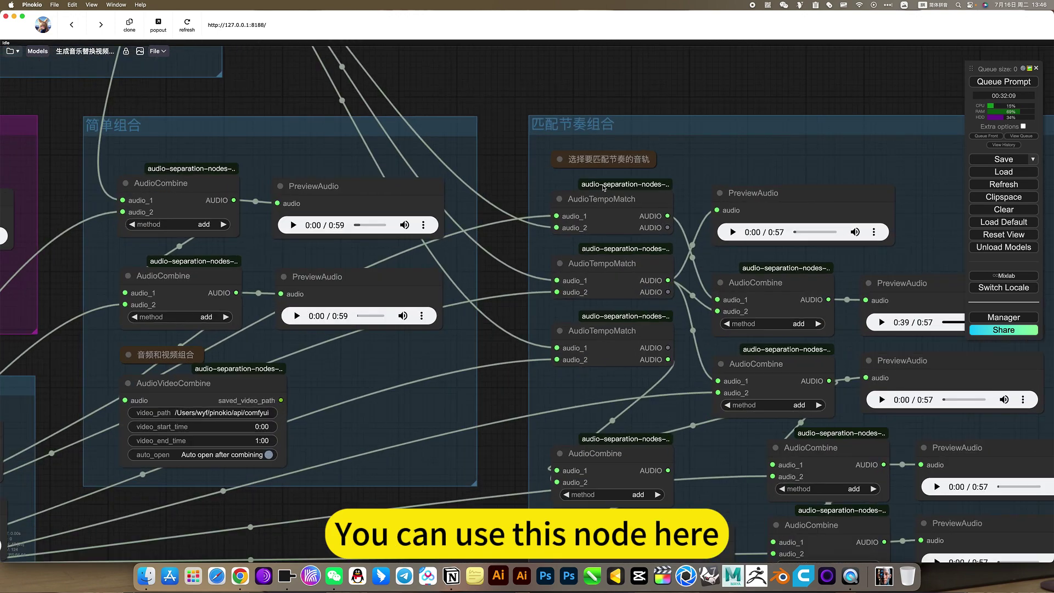
scroll(598, 213, "up", 5)
left_click(570, 207)
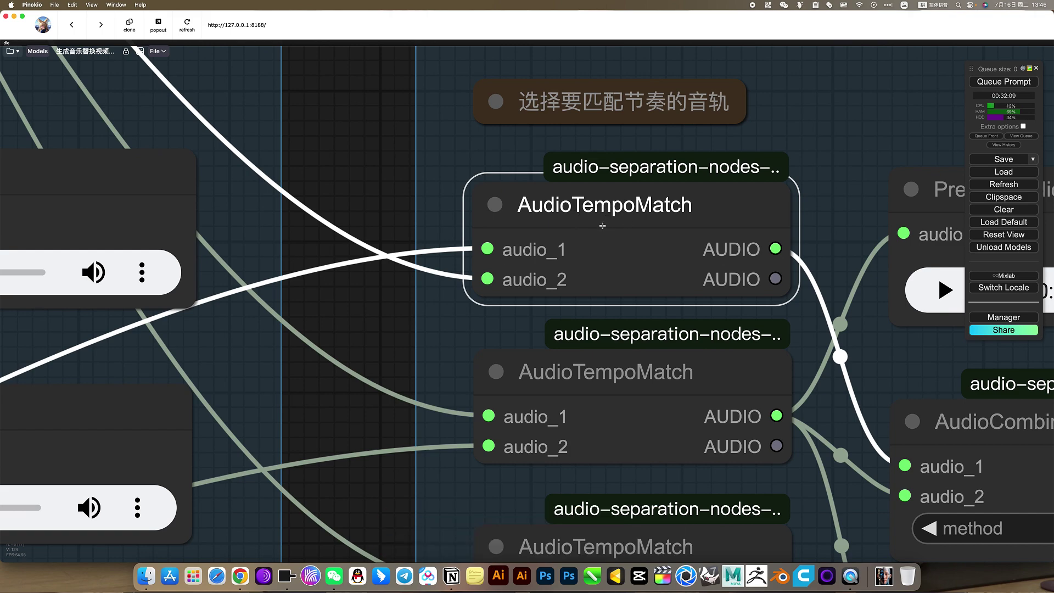
scroll(592, 221, "down", 6)
scroll(652, 101, "down", 3)
left_click_drag(653, 104, 793, 197)
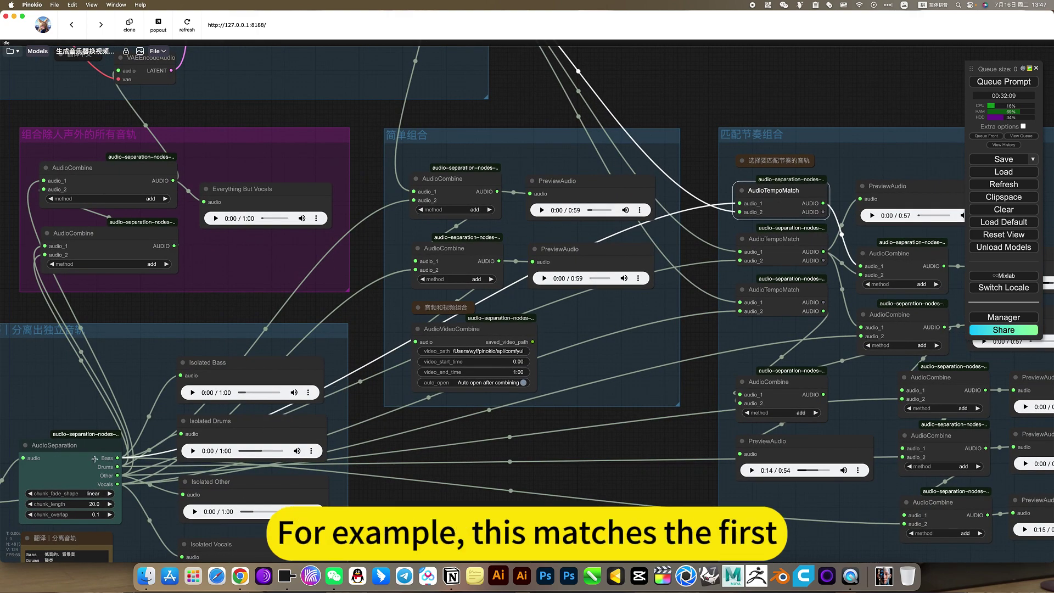
left_click_drag(70, 531, 301, 394)
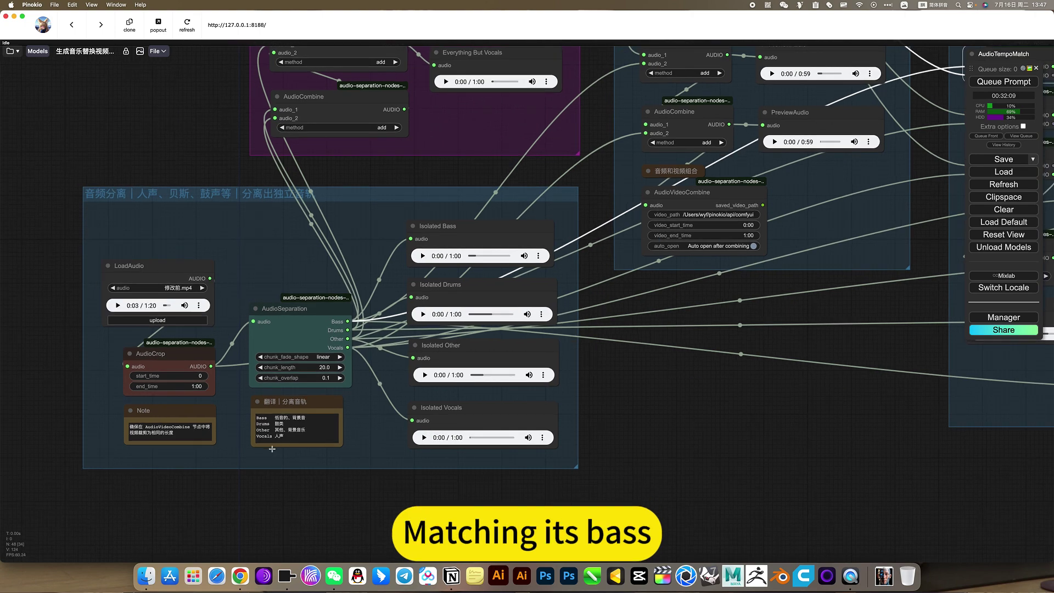
scroll(282, 413, "up", 8)
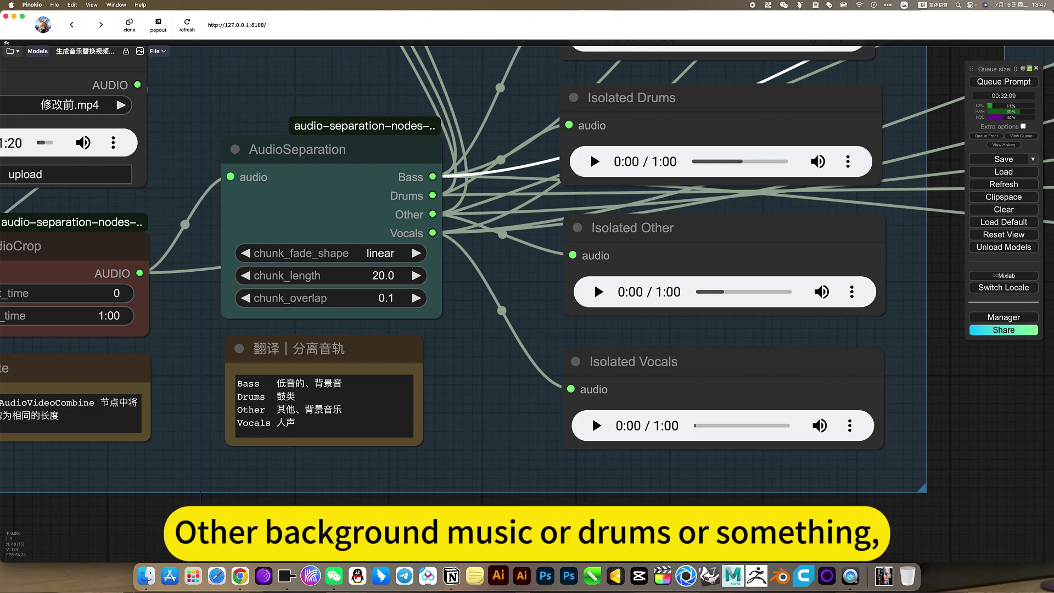
scroll(793, 423, "down", 7)
left_click_drag(764, 426, 361, 483)
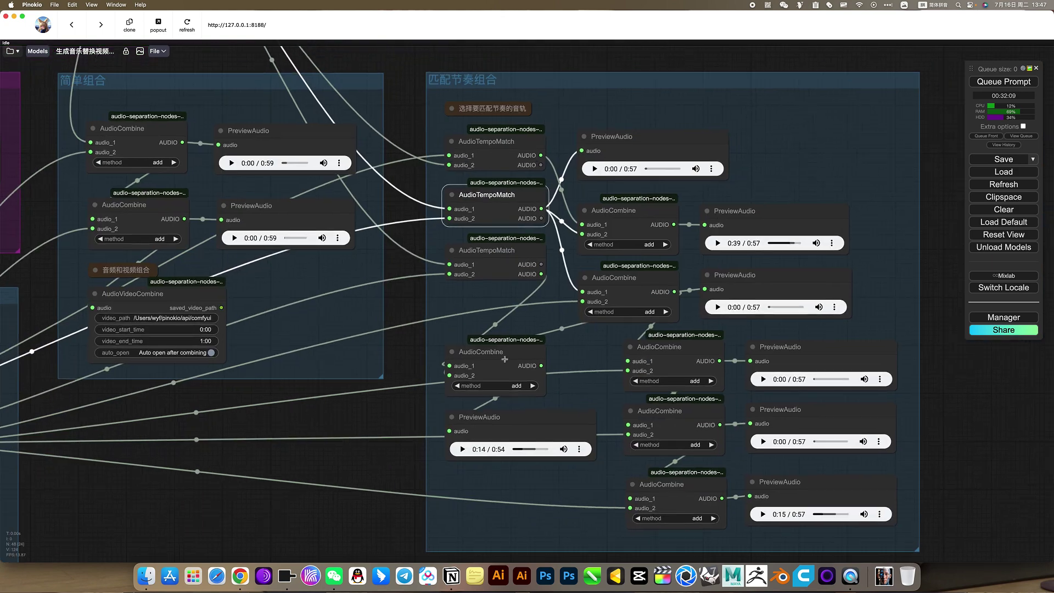
left_click(622, 220)
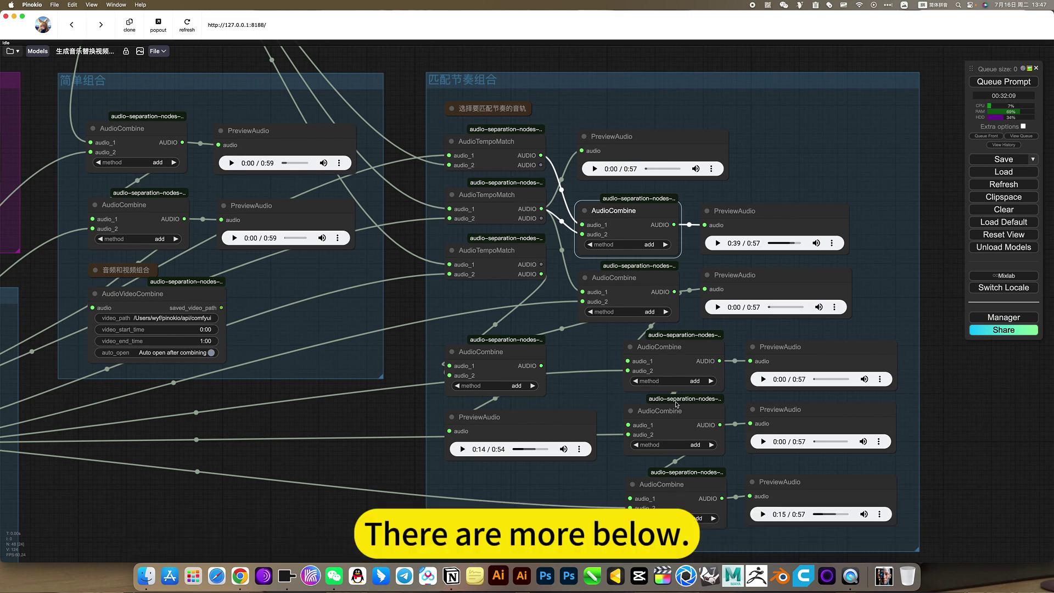
left_click_drag(334, 513, 491, 458)
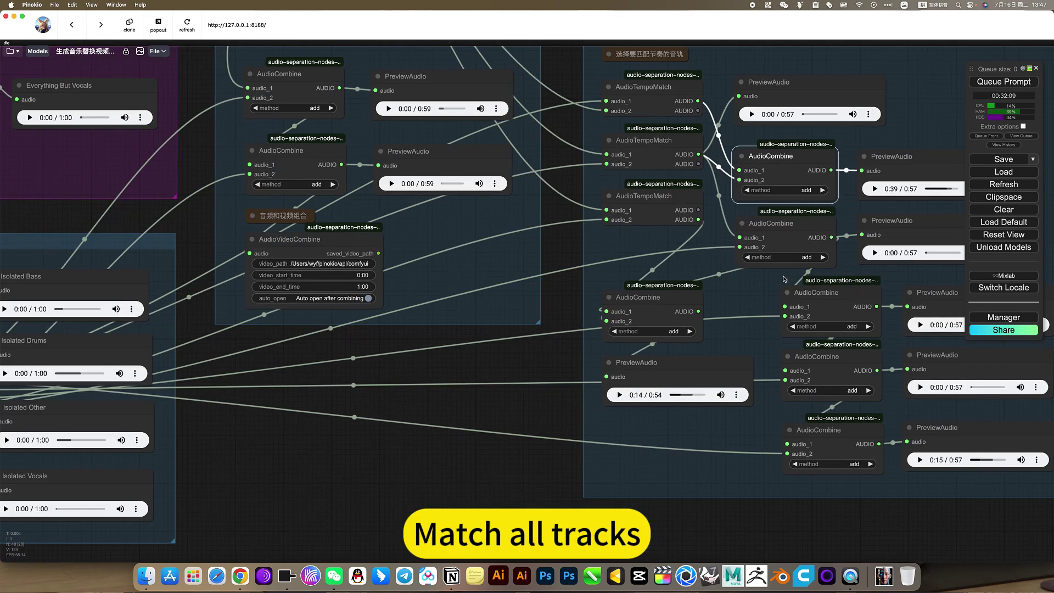
left_click(799, 233)
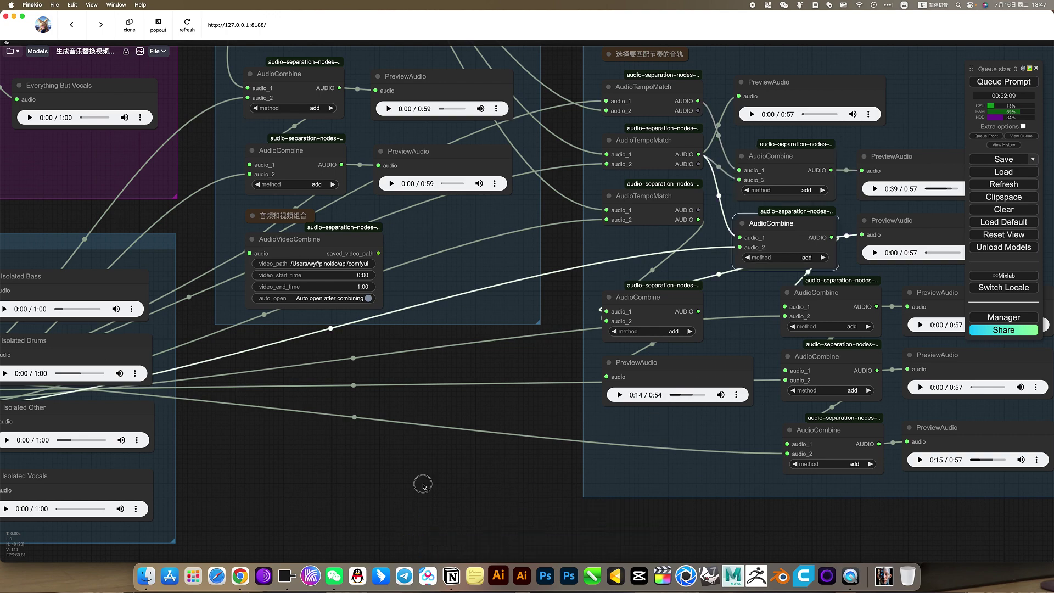
left_click_drag(291, 482, 58, 478)
left_click(639, 258)
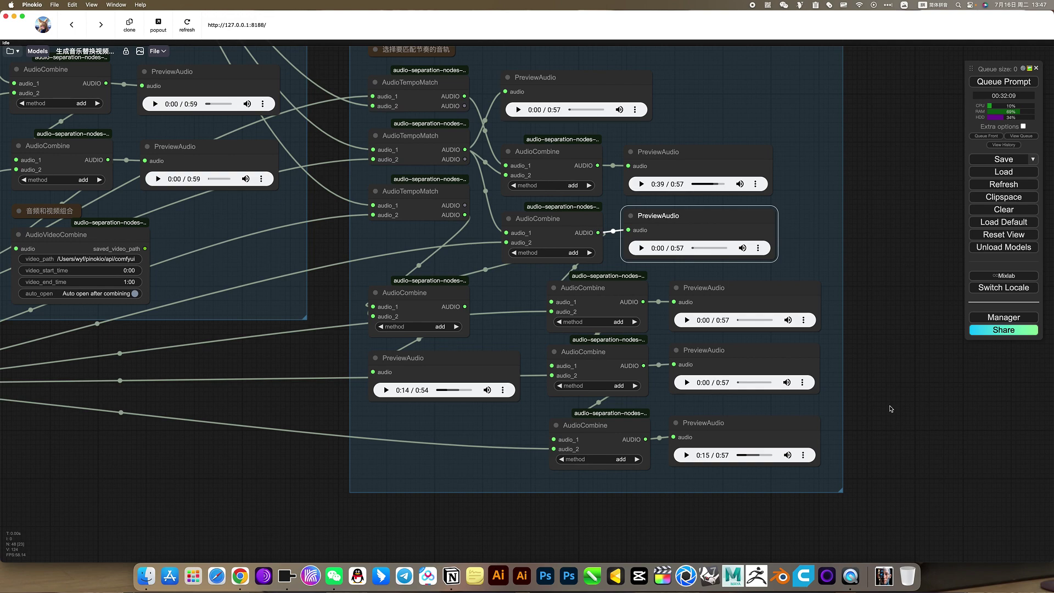
scroll(610, 319, "right", 3)
scroll(546, 229, "left", 5)
scroll(546, 230, "up", 2)
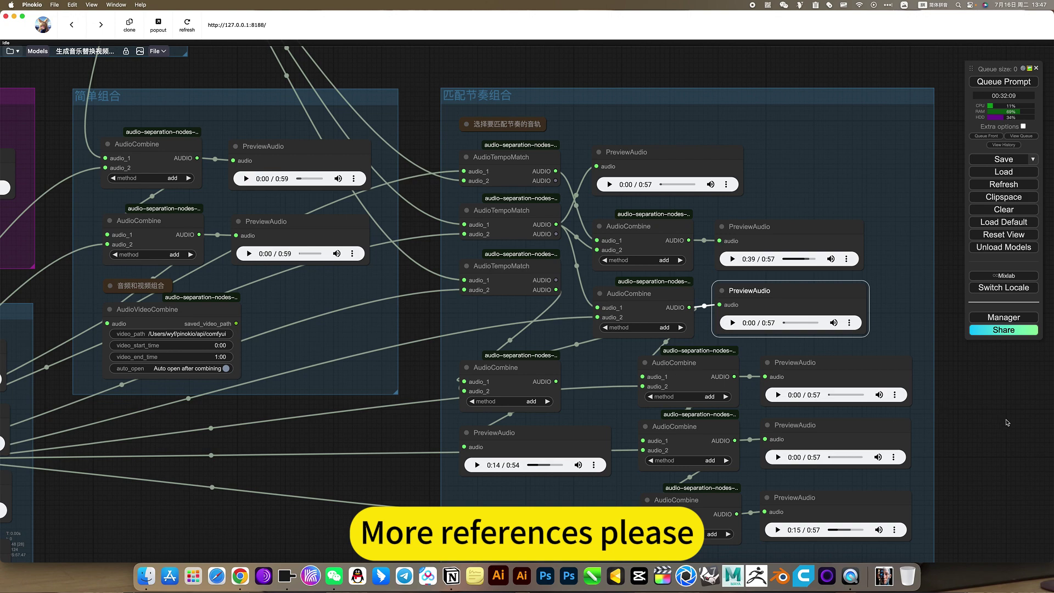
scroll(975, 432, "down", 3)
scroll(975, 432, "left", 1)
left_click(563, 283)
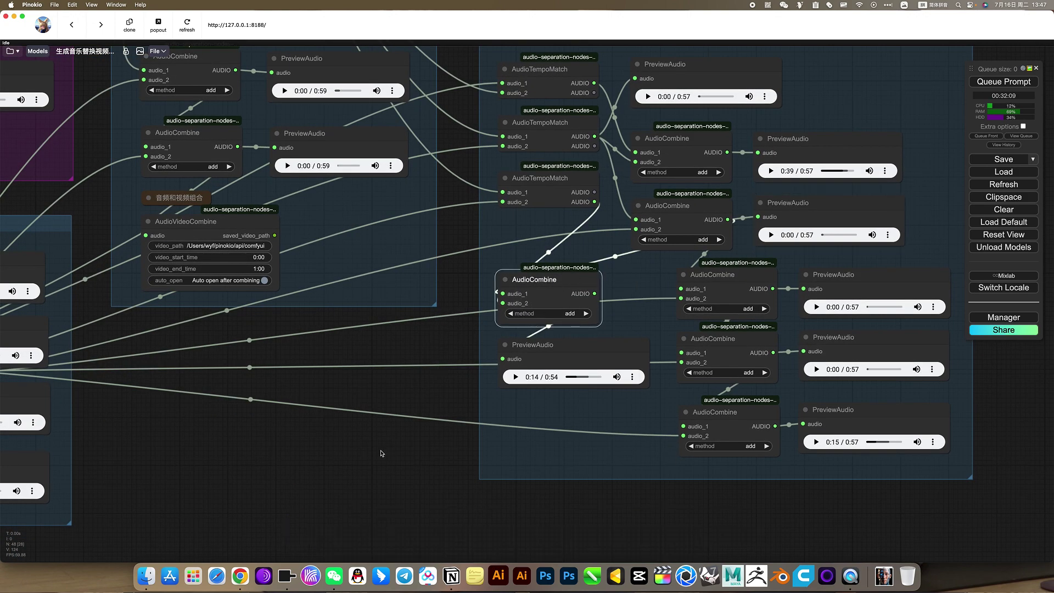
scroll(663, 423, "left", 10)
scroll(805, 411, "down", 1)
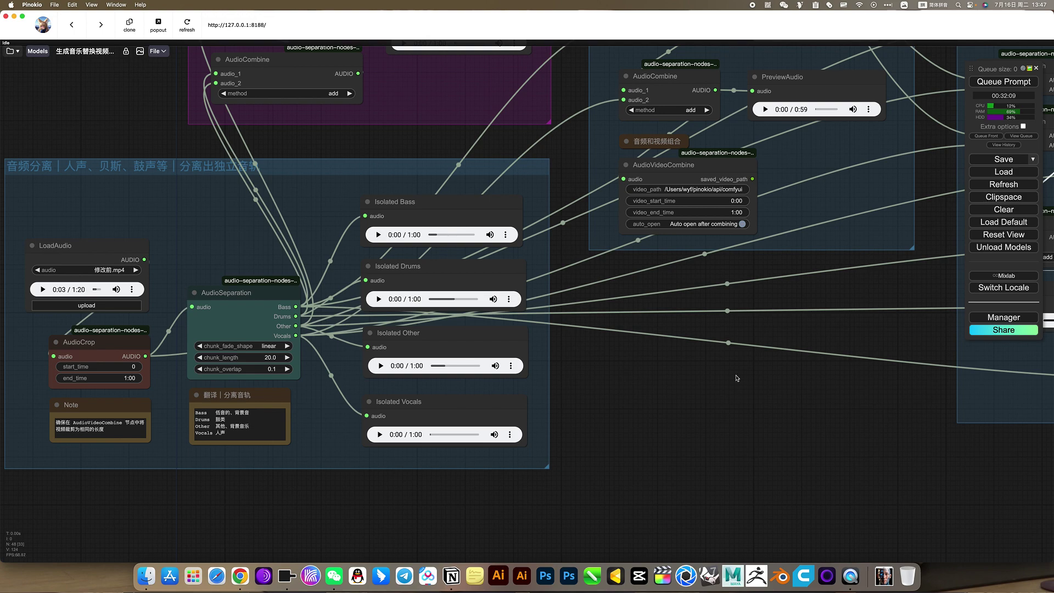
scroll(529, 410, "right", 5)
scroll(616, 423, "down", 5)
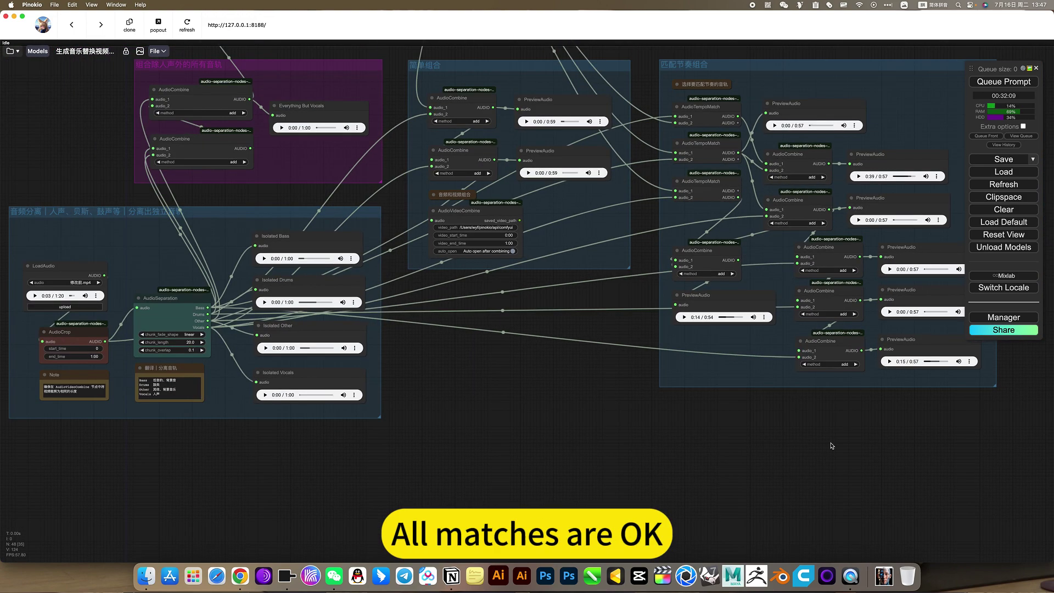
scroll(649, 459, "up", 3)
left_click(669, 364)
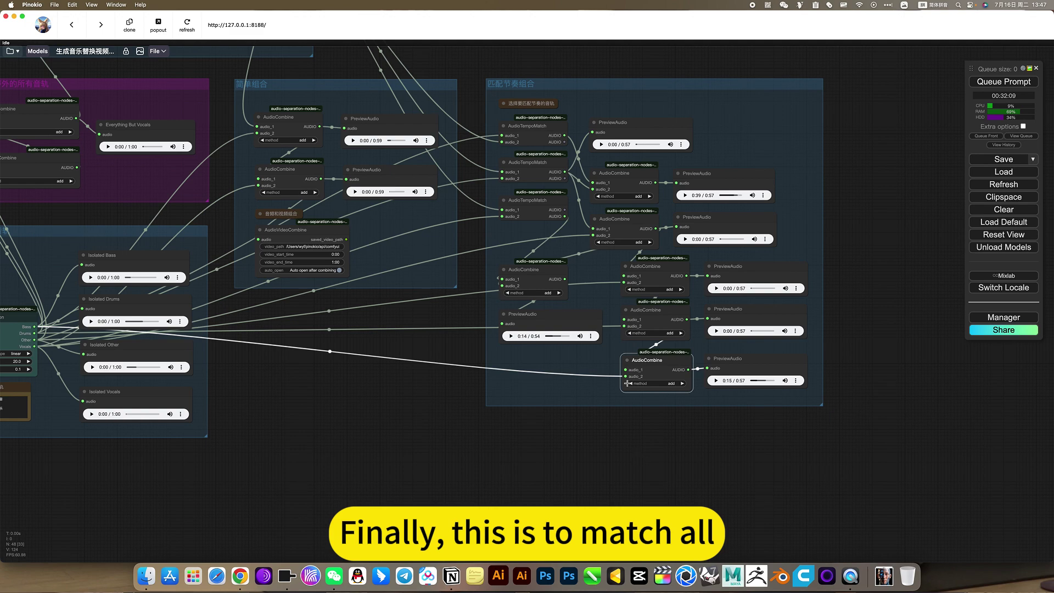
scroll(569, 459, "up", 3)
left_click(545, 166)
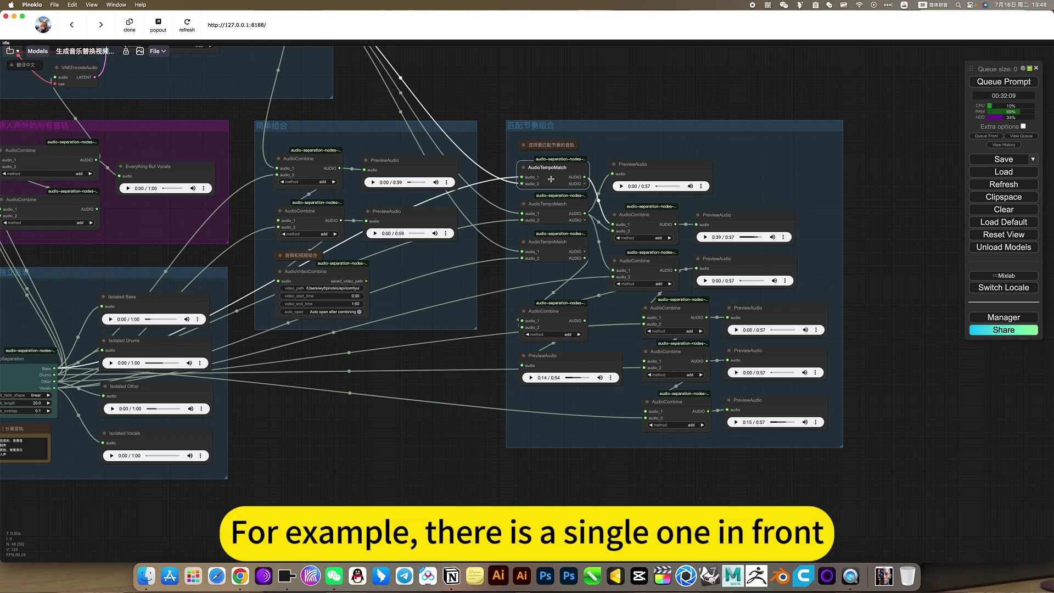
left_click(551, 213)
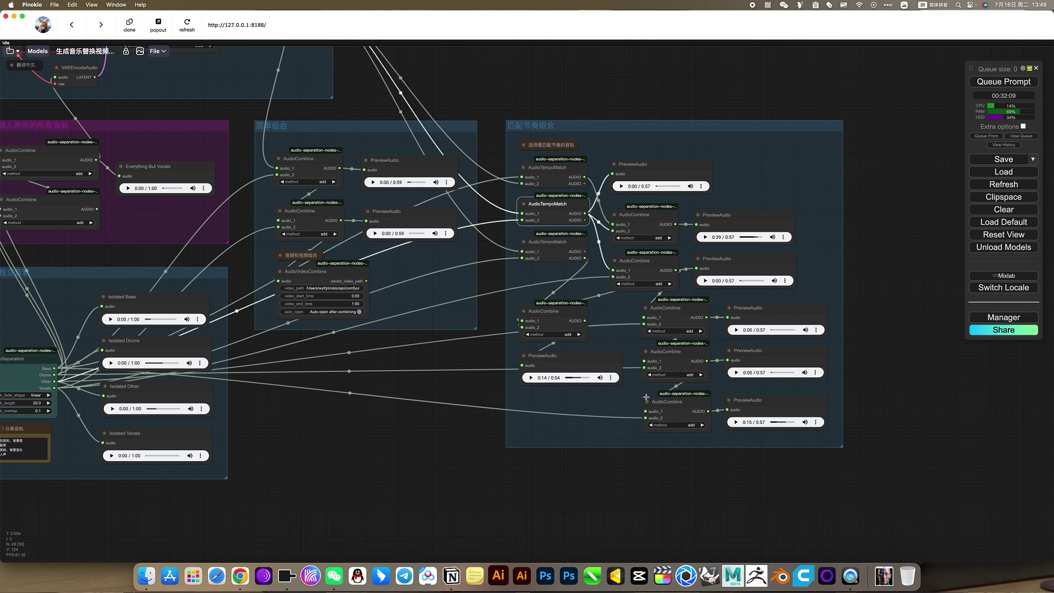
left_click(677, 317)
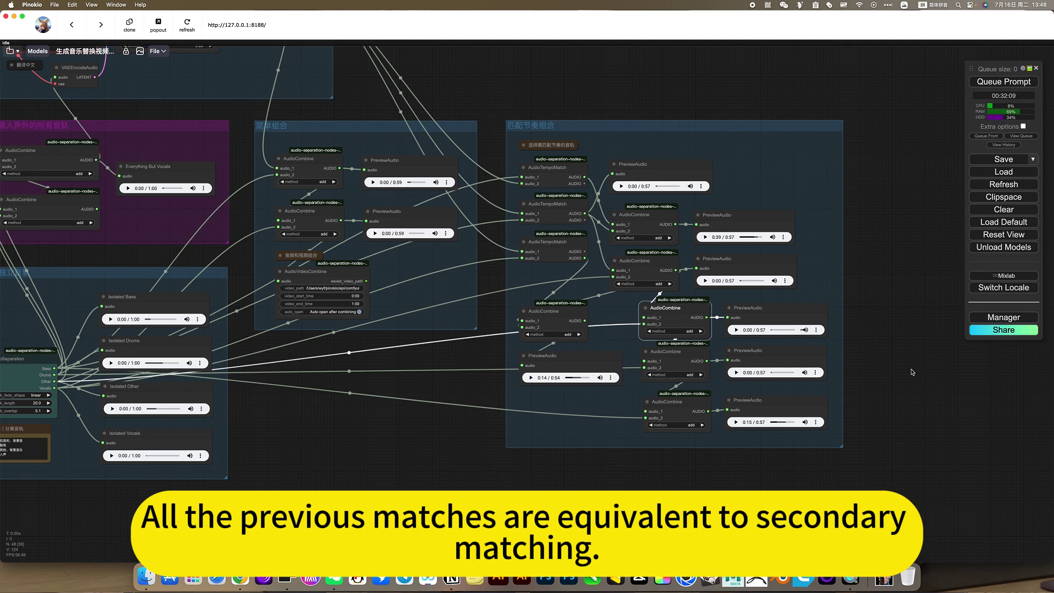
left_click_drag(910, 369, 824, 396)
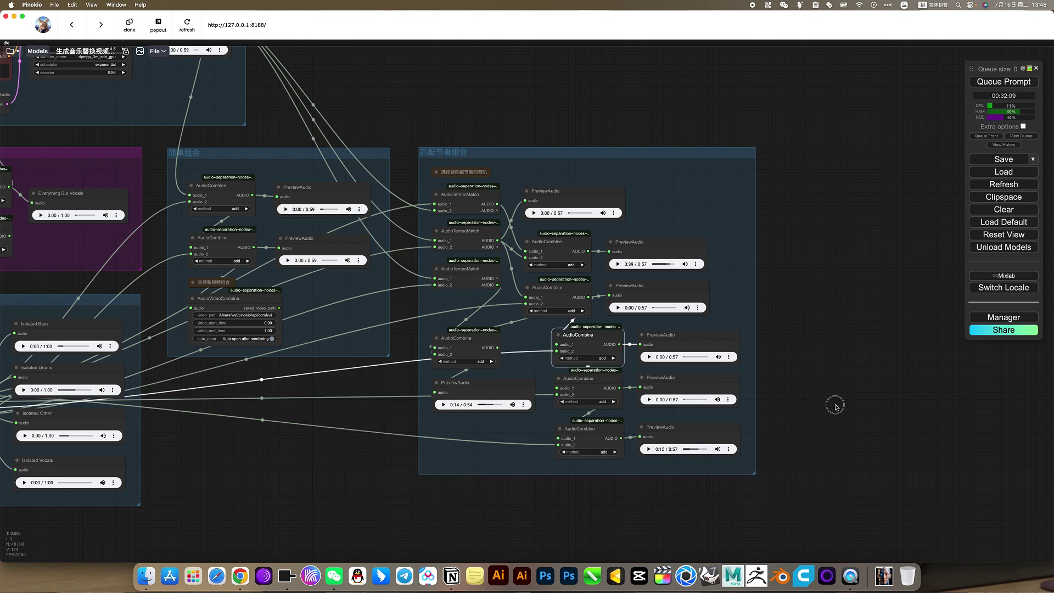
left_click_drag(834, 405, 887, 419)
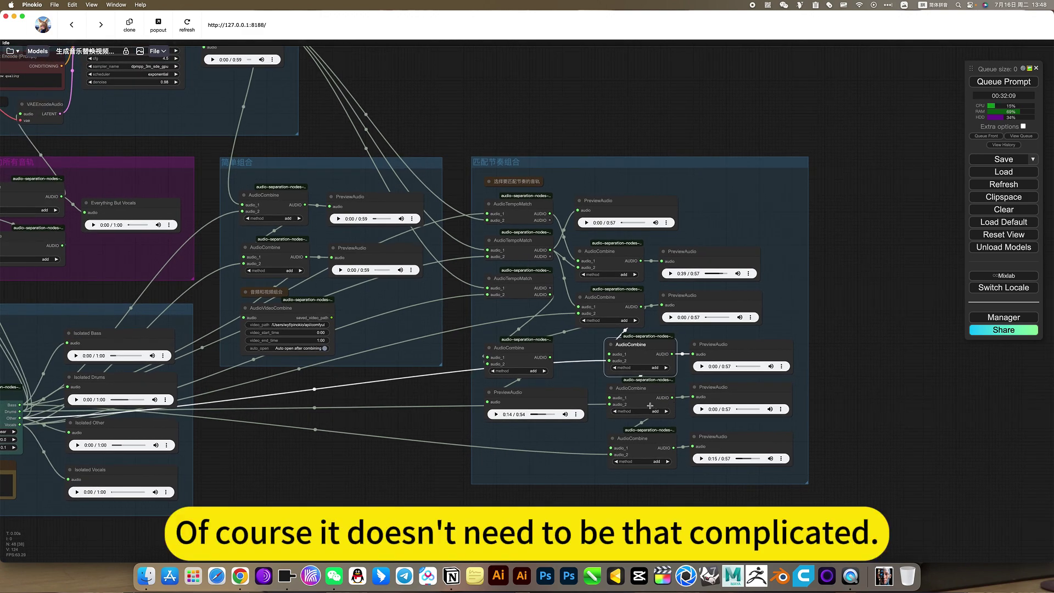
left_click_drag(597, 195, 584, 140)
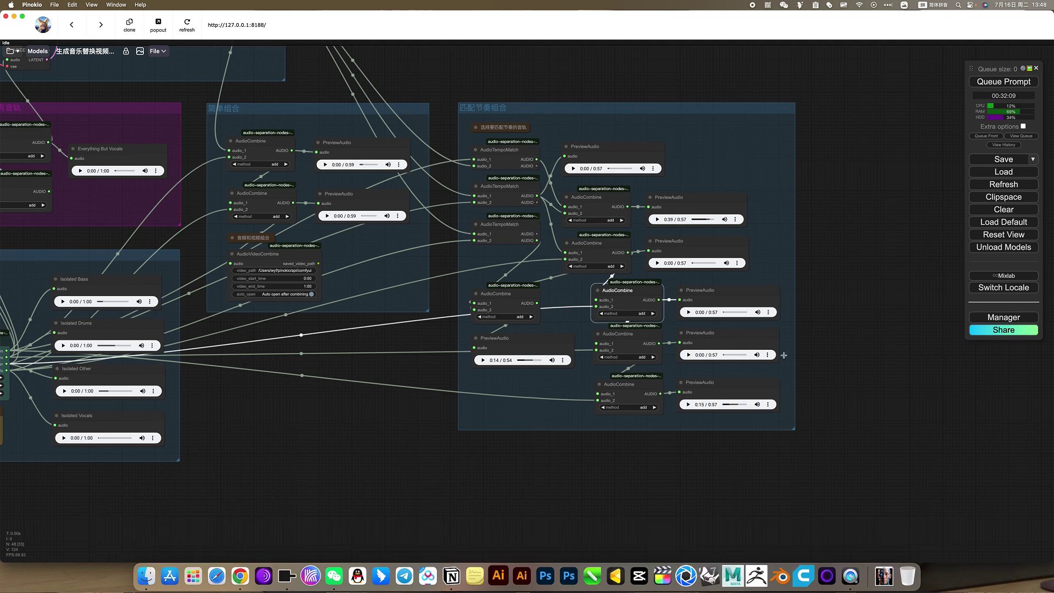
scroll(818, 359, "up", 5)
left_click(613, 319)
scroll(172, 462, "down", 5)
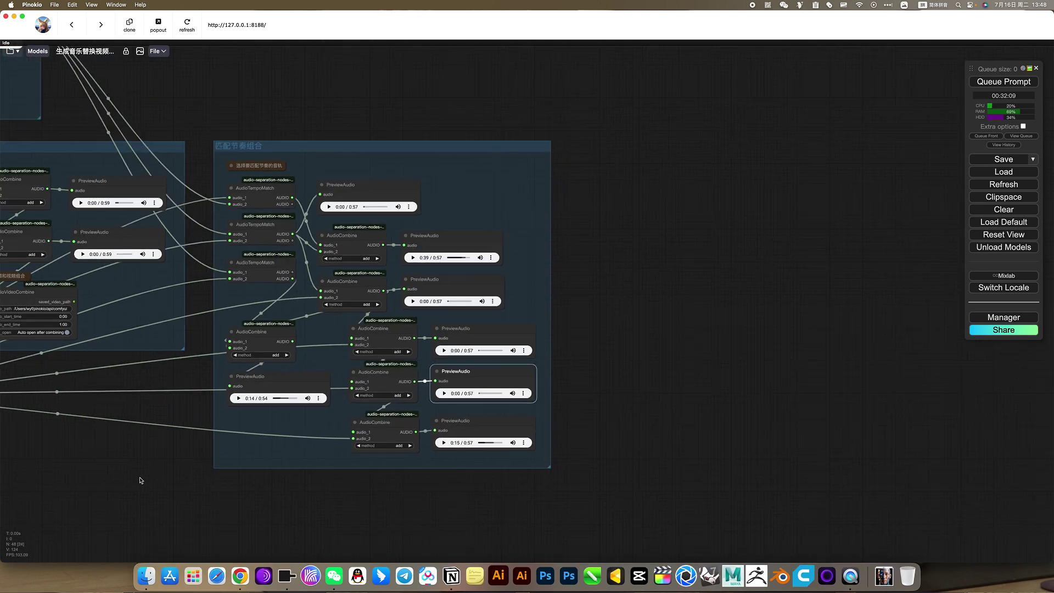
scroll(447, 471, "up", 3)
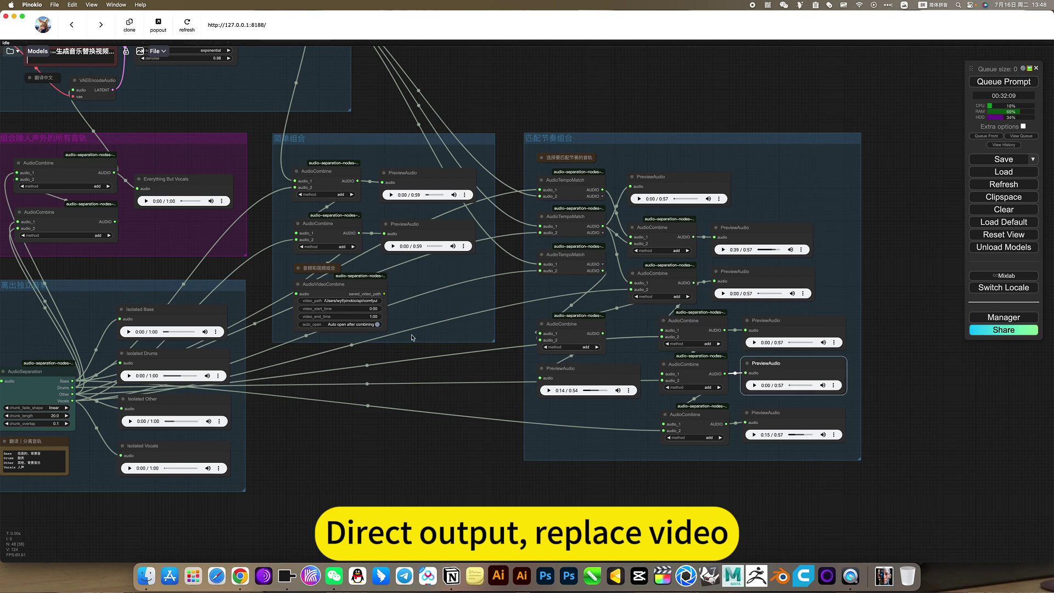
- Duplicate the AudioVideoCombine node with Ctrl+C/Ctrl+V, place it right of the matching group, and keep its video_path
left_click(349, 286)
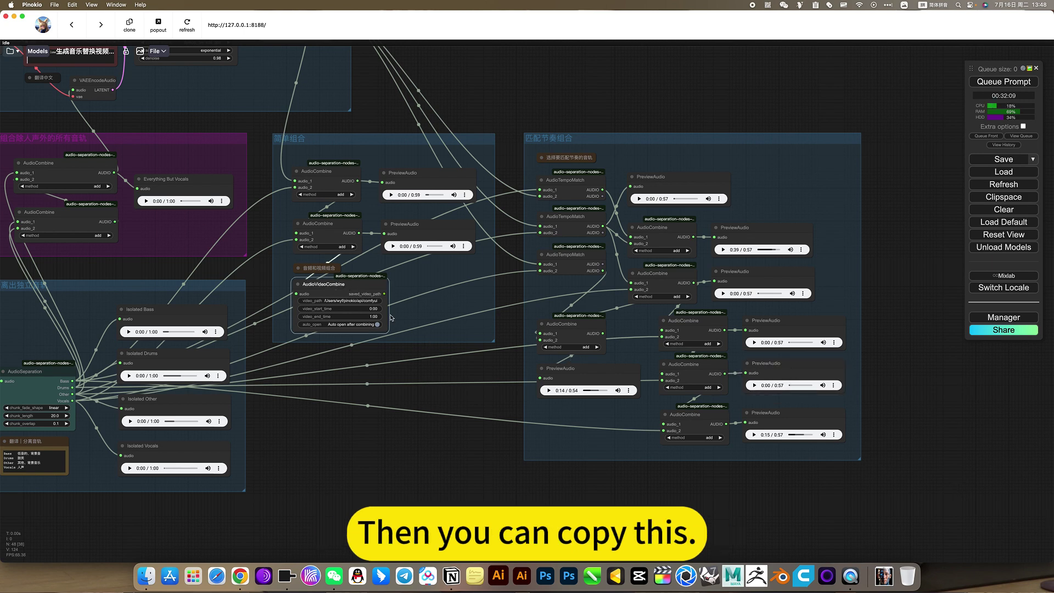
key("ctrl+c")
key("ctrl+v")
left_click_drag(892, 403, 872, 384)
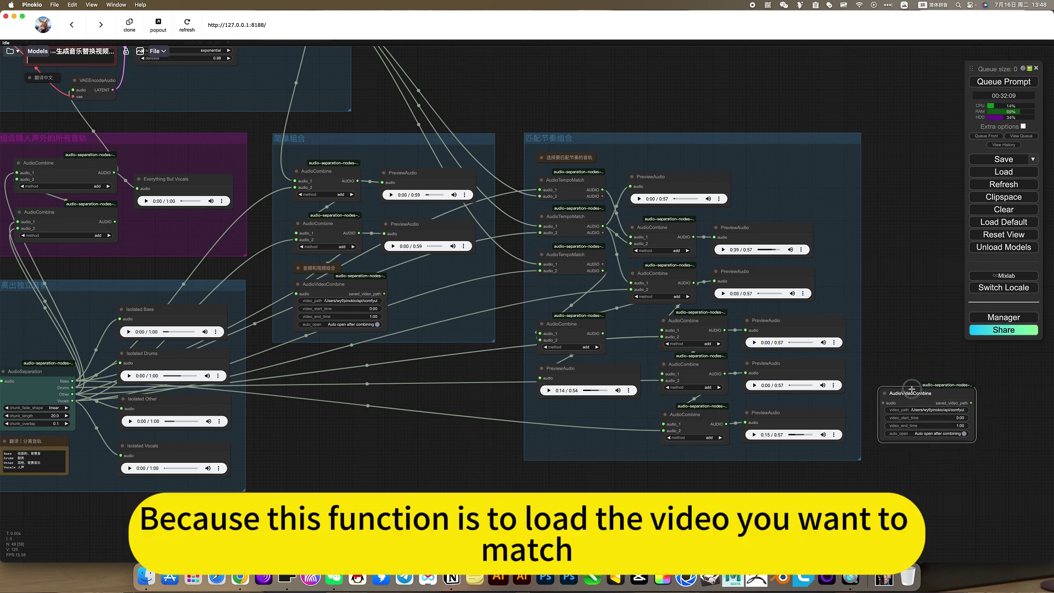
scroll(909, 344, "up", 5)
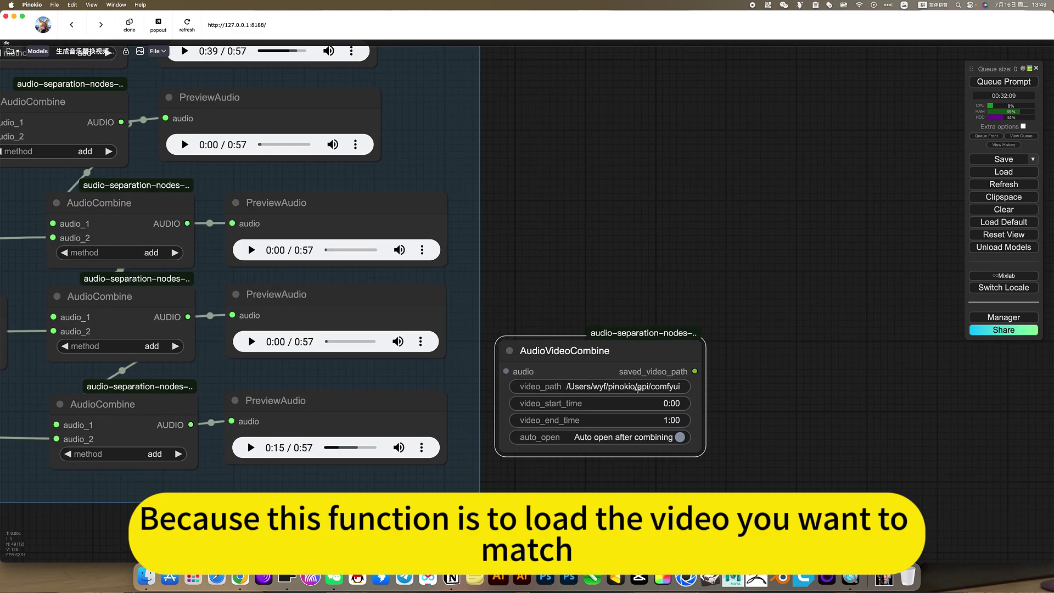
left_click(594, 387)
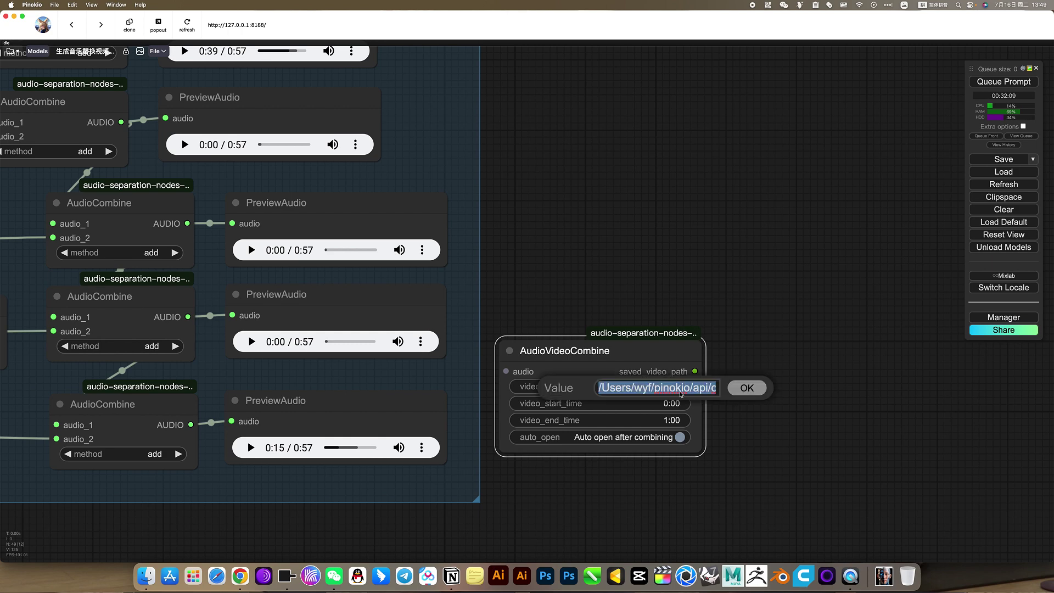
left_click(752, 391)
- Connect a rhythm-matched AudioCombine AUDIO output to the copy's audio input and nudge it into place
scroll(790, 434, "left", 3)
scroll(790, 433, "up", 1)
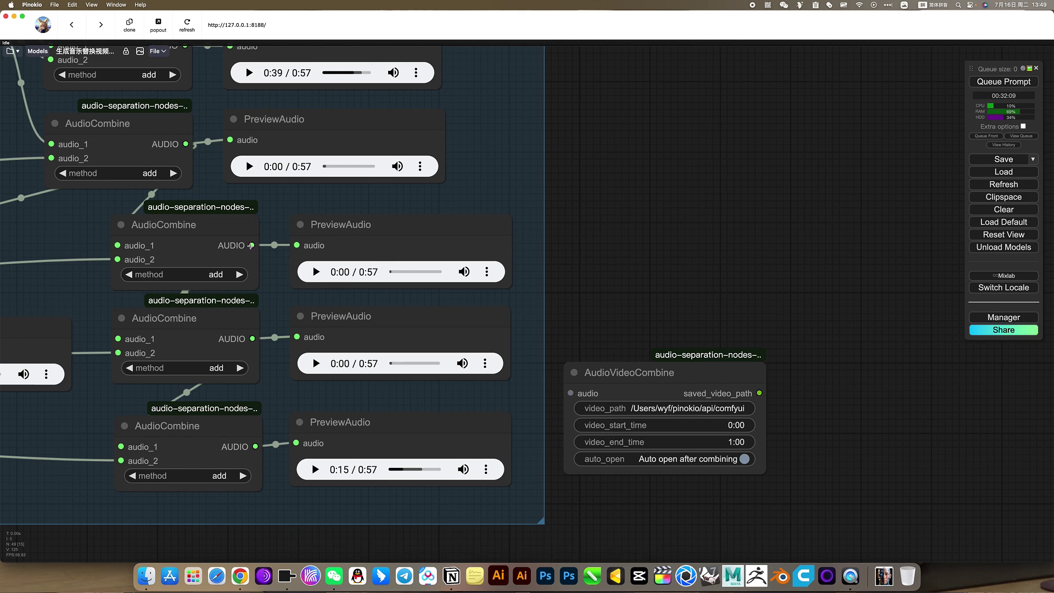
left_click_drag(252, 246, 571, 392)
left_click(670, 376)
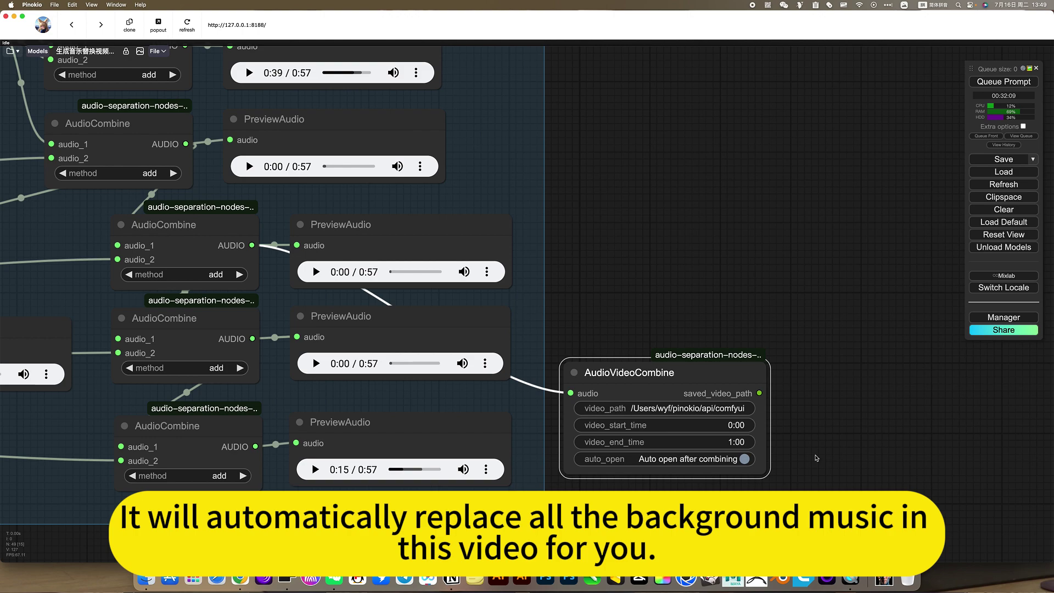
left_click_drag(620, 378, 639, 372)
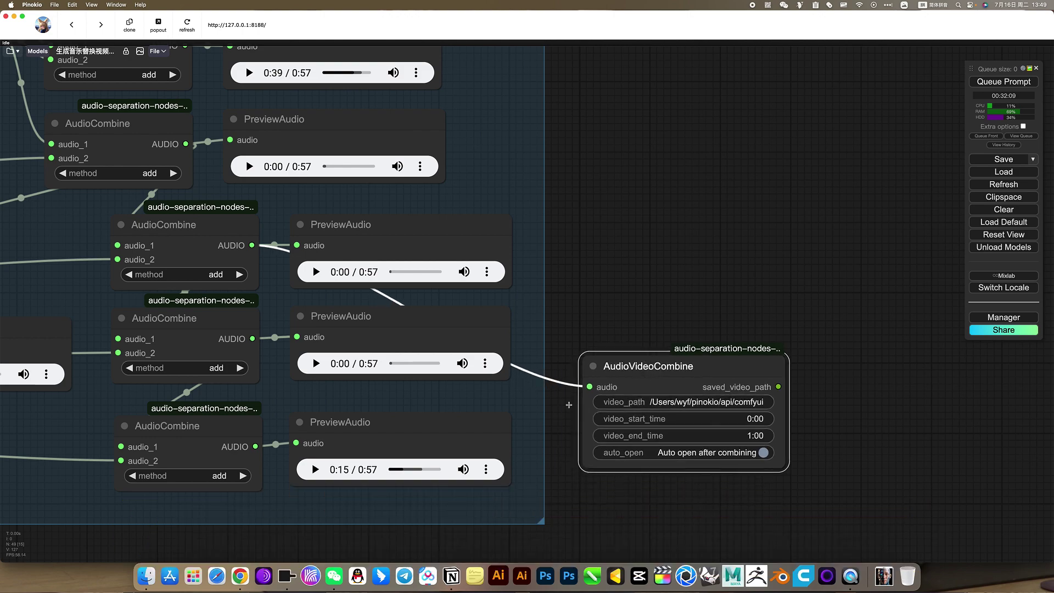
- Reframe the view around the rhythm-matching group and new node, then press Delete
scroll(815, 464, "down", 3)
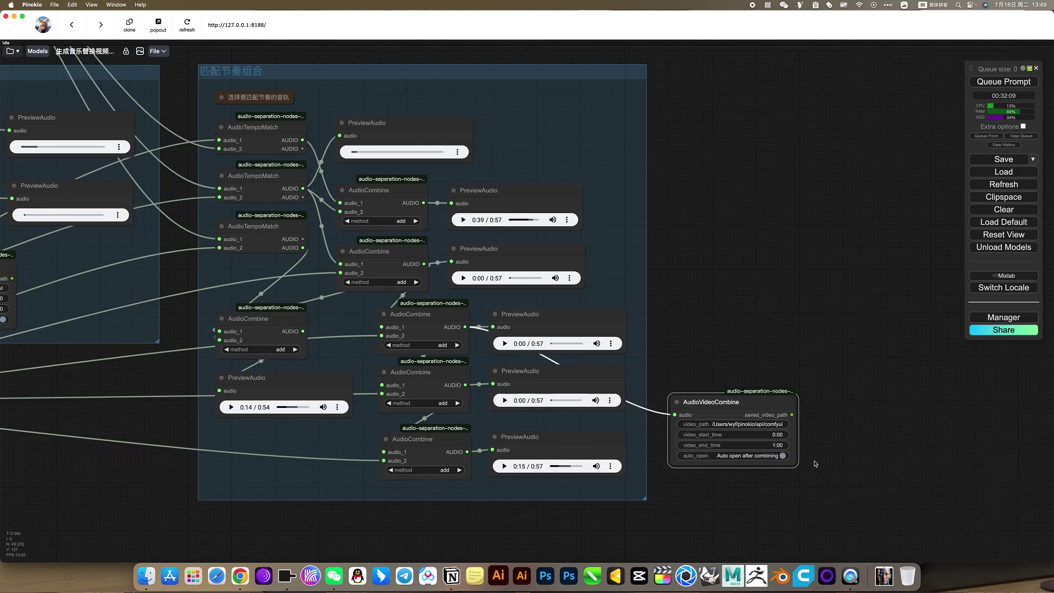
scroll(734, 334, "up", 3)
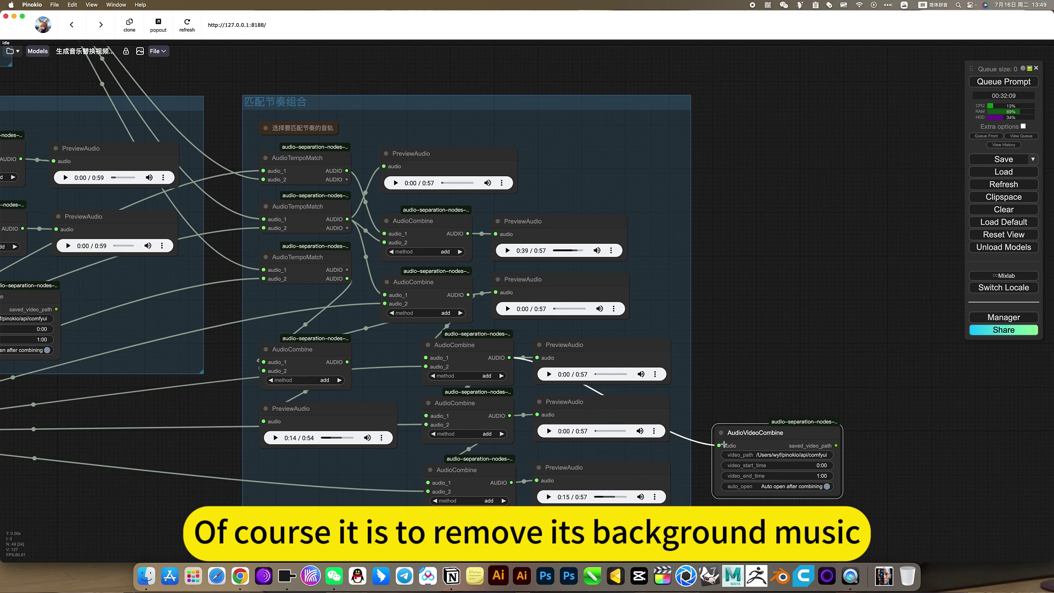
scroll(726, 386, "up", 7)
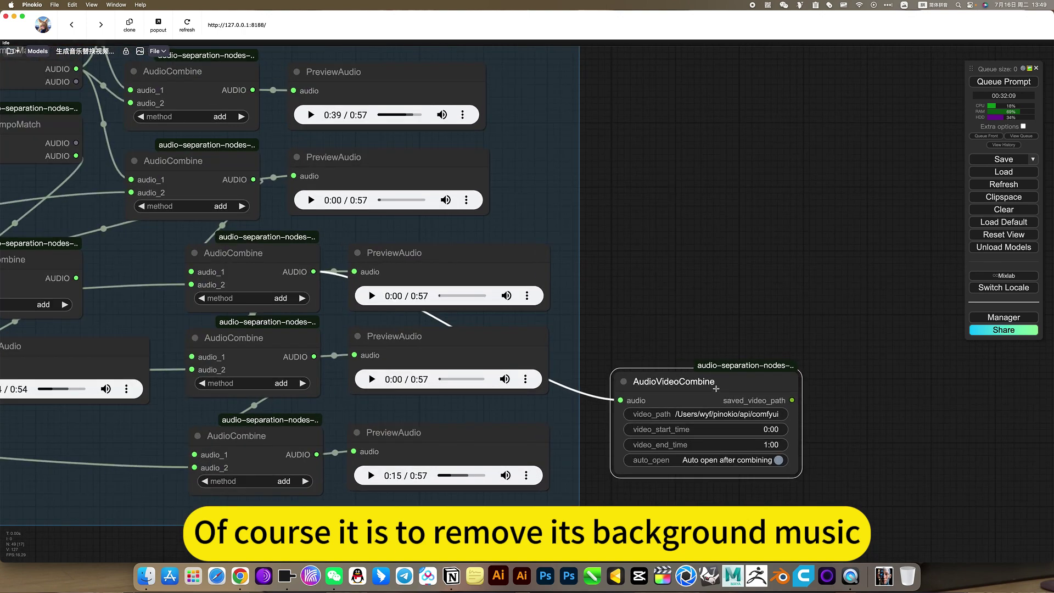
scroll(716, 388, "down", 4)
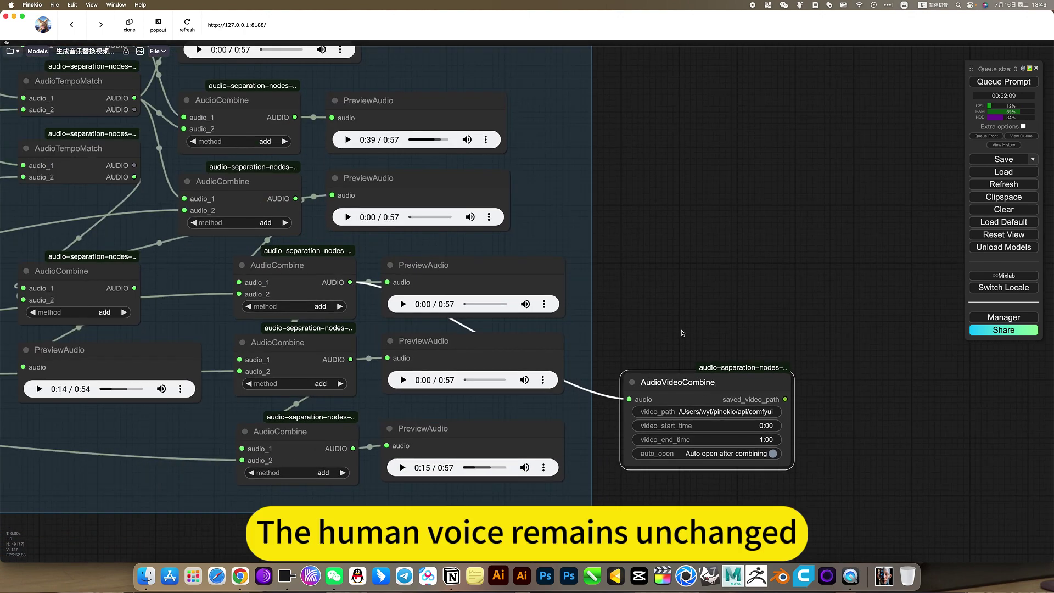
scroll(669, 347, "up", 1)
scroll(703, 425, "up", 5)
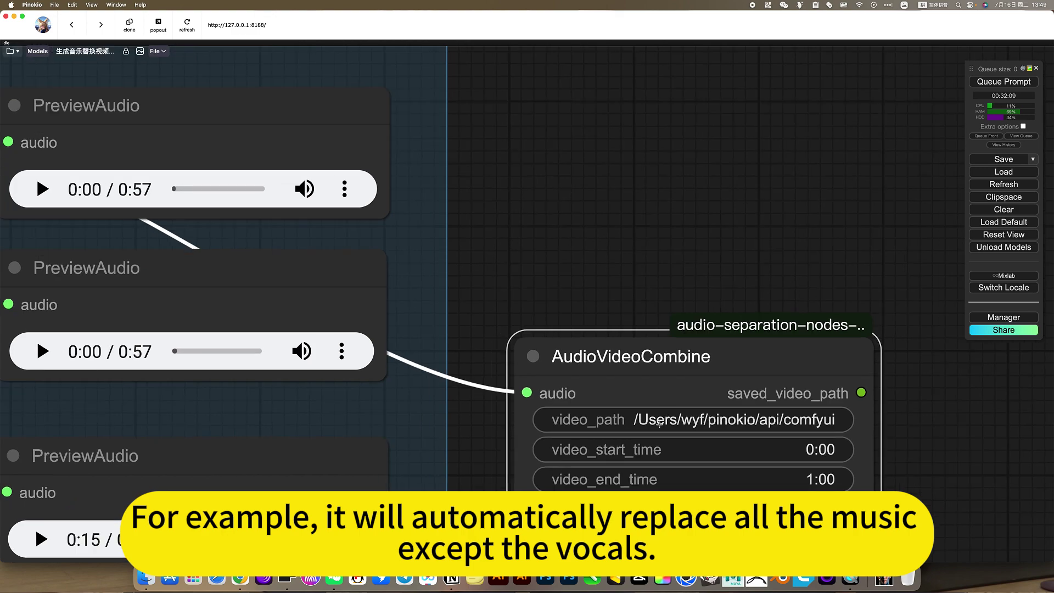
scroll(515, 253, "down", 5)
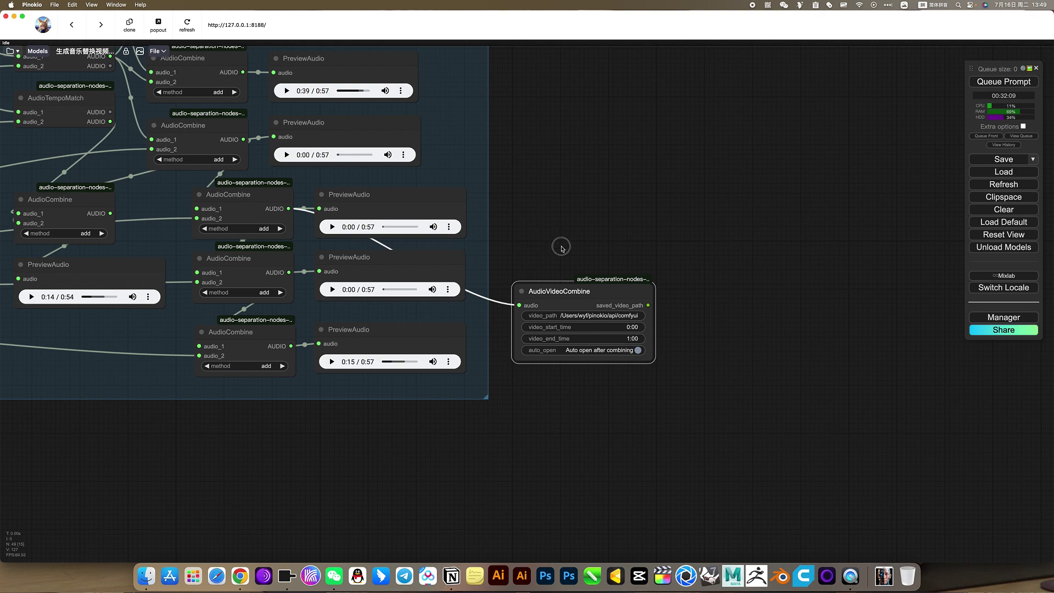
left_click_drag(515, 252, 679, 353)
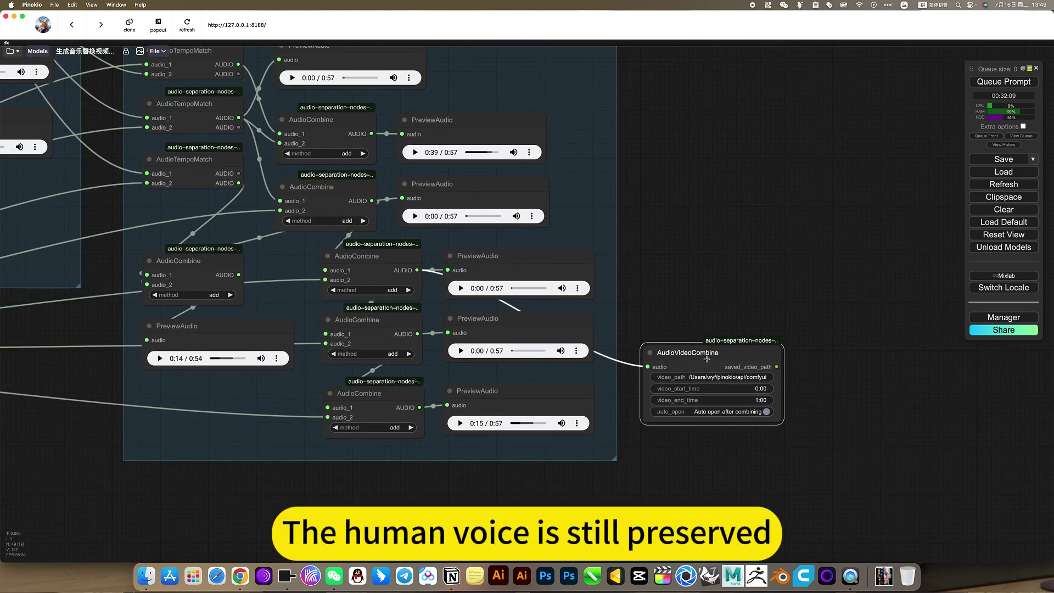
key("Delete")
scroll(682, 369, "down", 2)
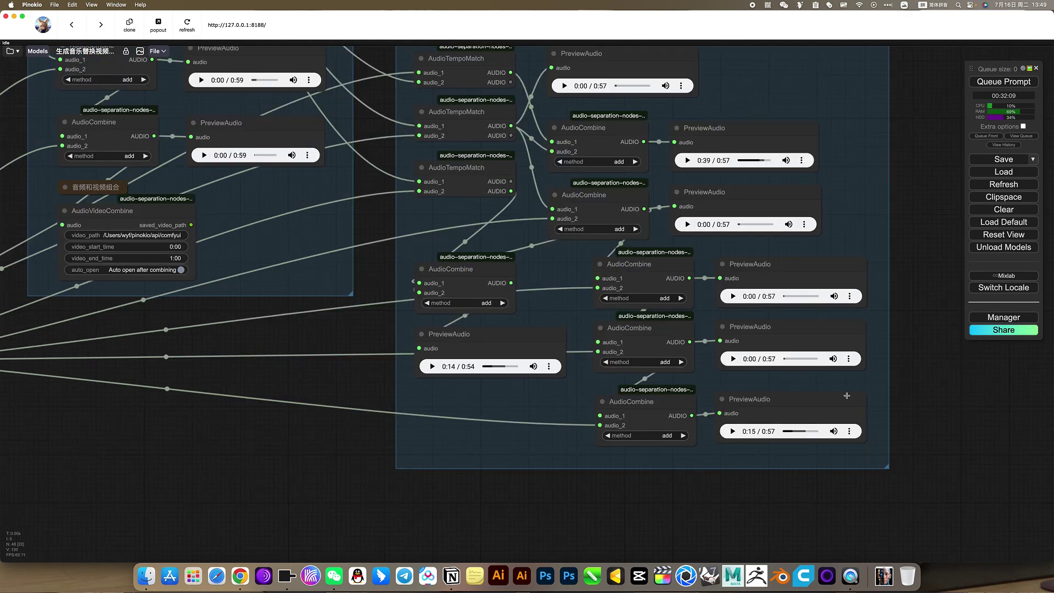
scroll(265, 419, "down", 5)
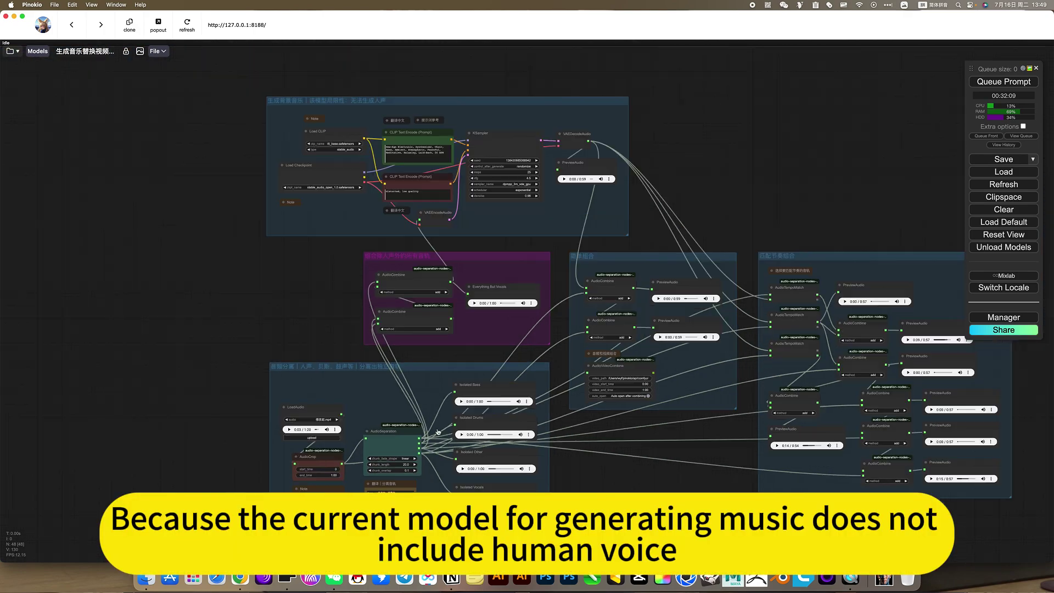
scroll(394, 311, "up", 10)
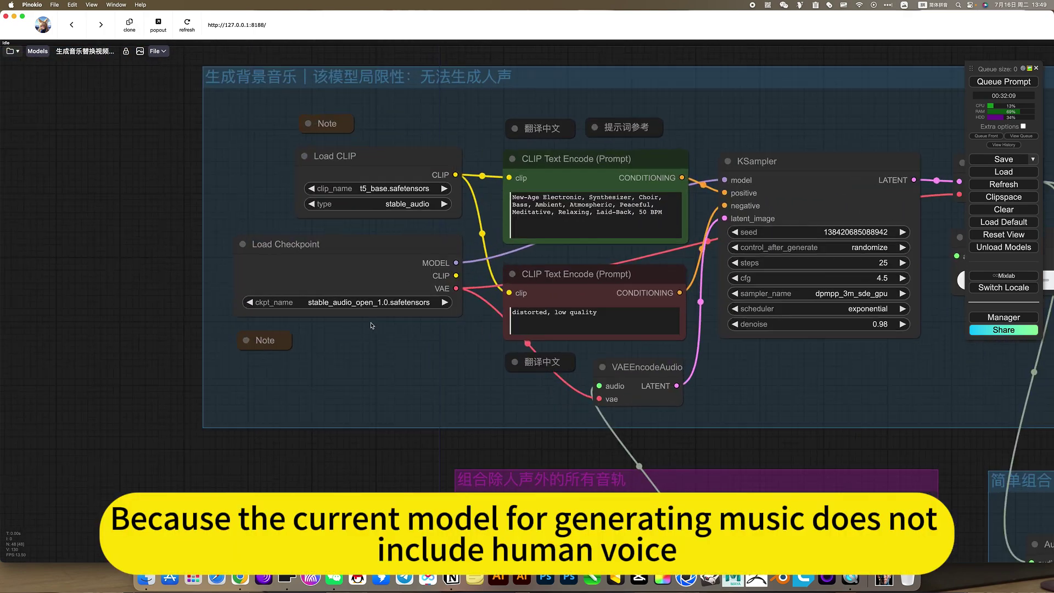
scroll(393, 337, "down", 8)
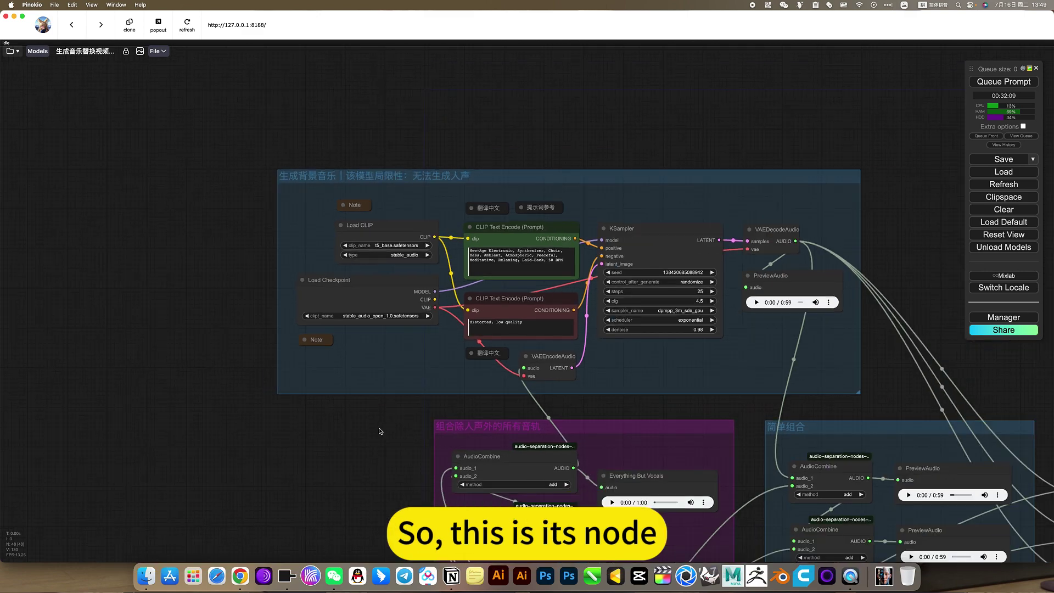
scroll(676, 449, "down", 5)
scroll(676, 448, "right", 5)
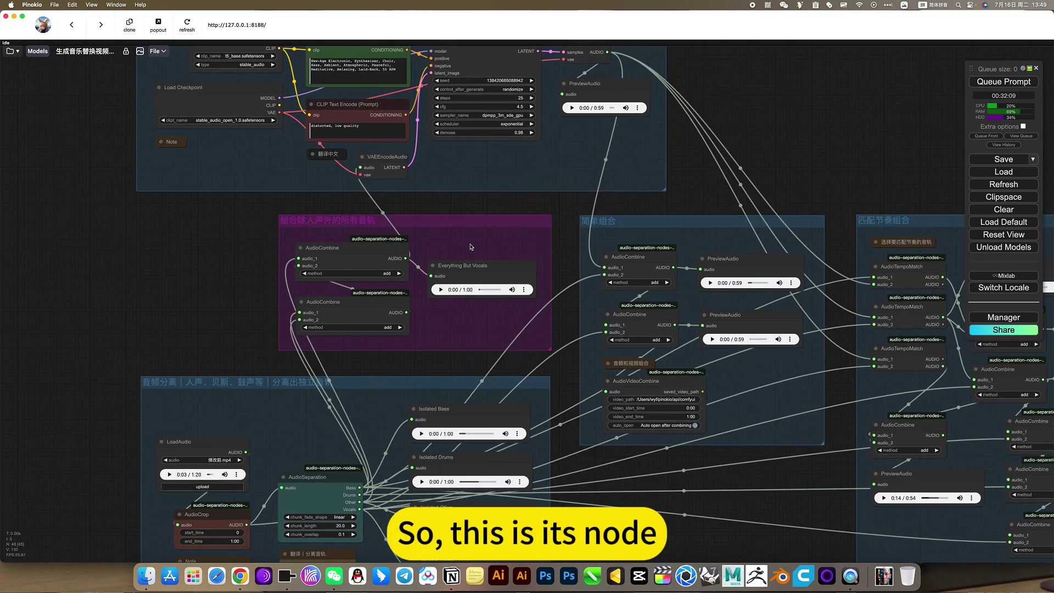
scroll(589, 416, "down", 5)
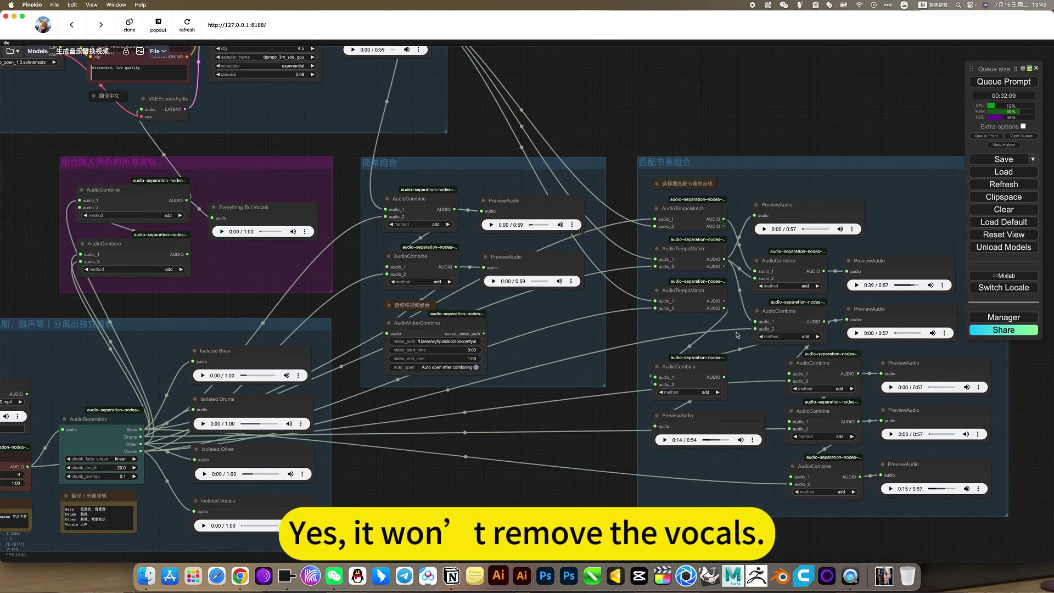
scroll(590, 416, "down", 3)
scroll(546, 465, "up", 10)
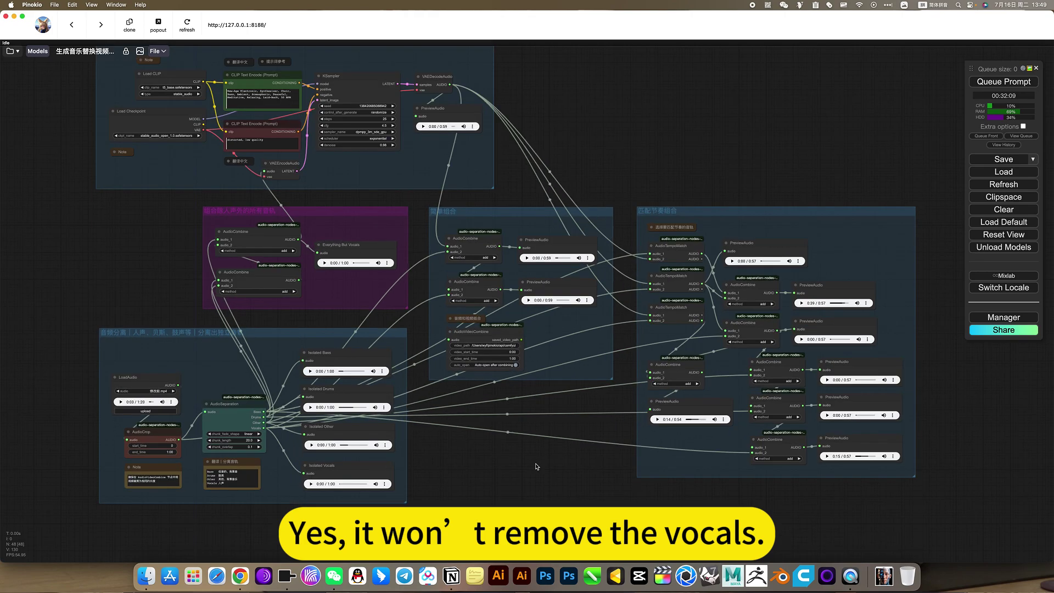
scroll(420, 372, "up", 6)
scroll(685, 400, "down", 8)
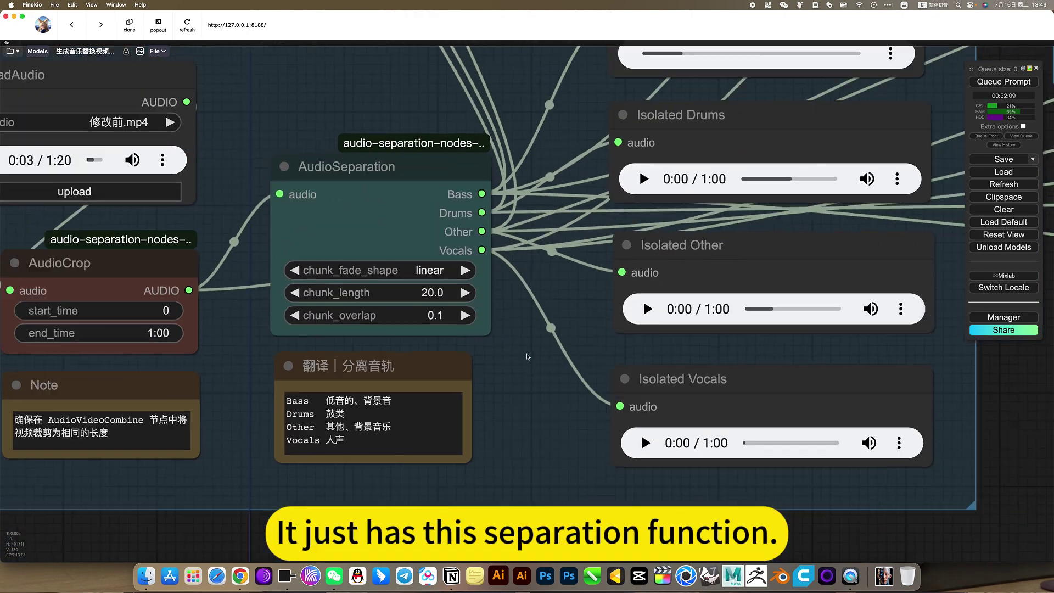
scroll(658, 403, "right", 5)
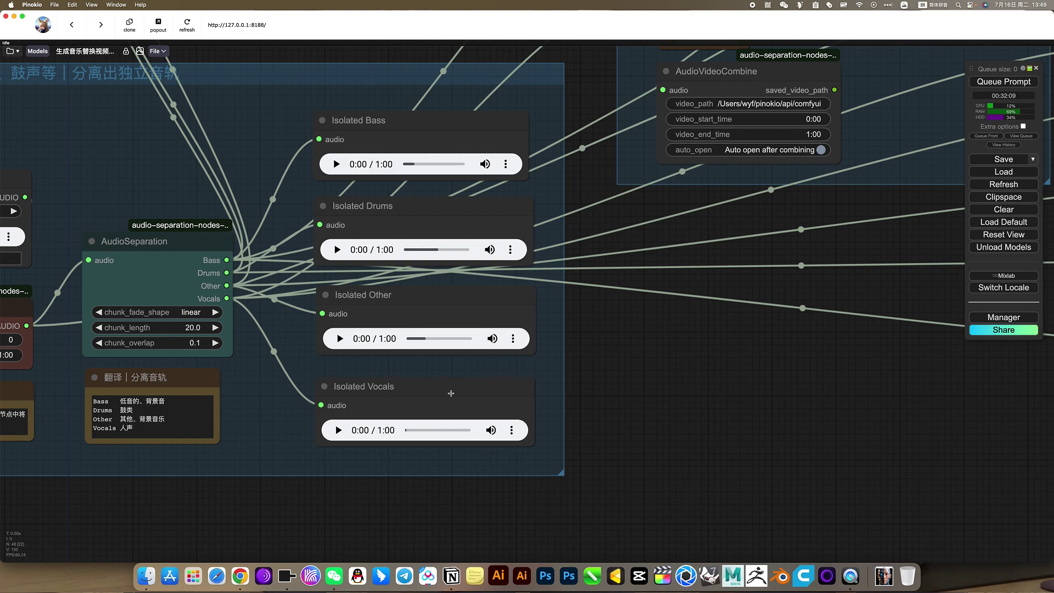
left_click(450, 388)
scroll(681, 426, "down", 10)
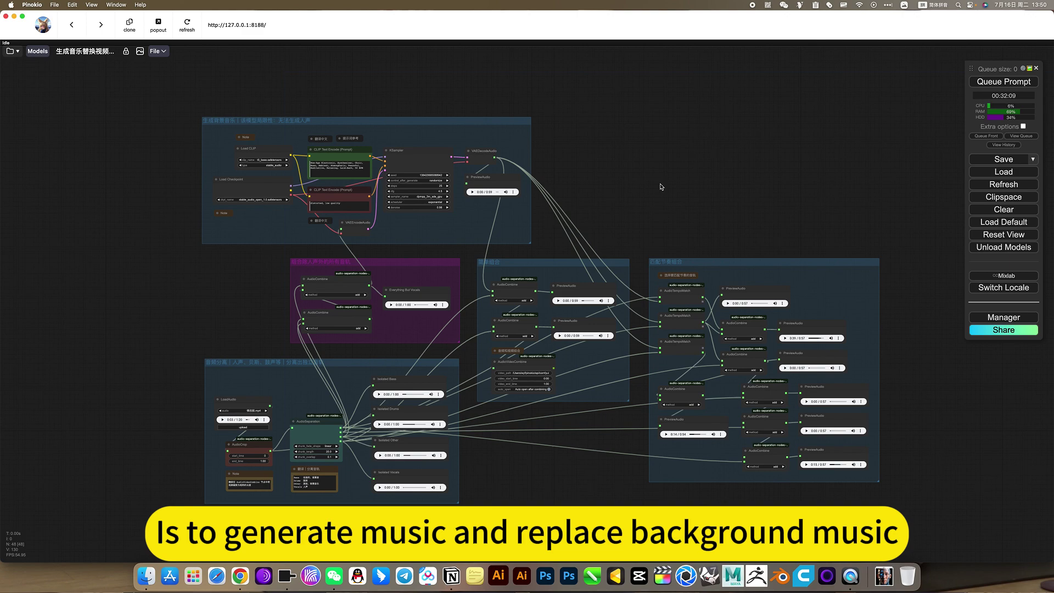
- Bypass all nodes in the 匹配节奏组合 group from the canvas menu
left_click_drag(670, 185, 614, 172)
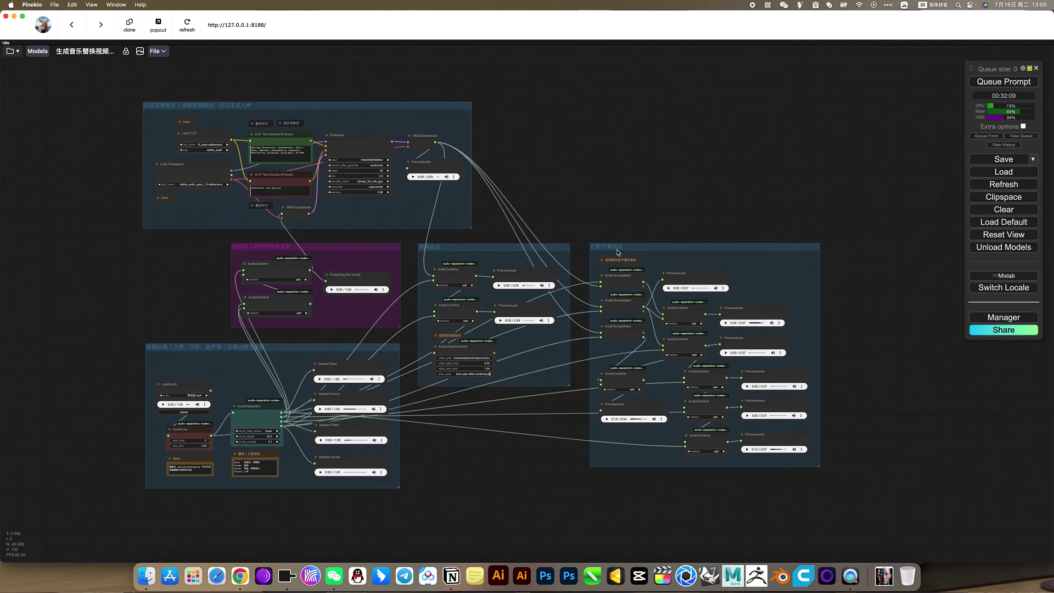
scroll(617, 252, "up", 5)
scroll(618, 252, "up", 3)
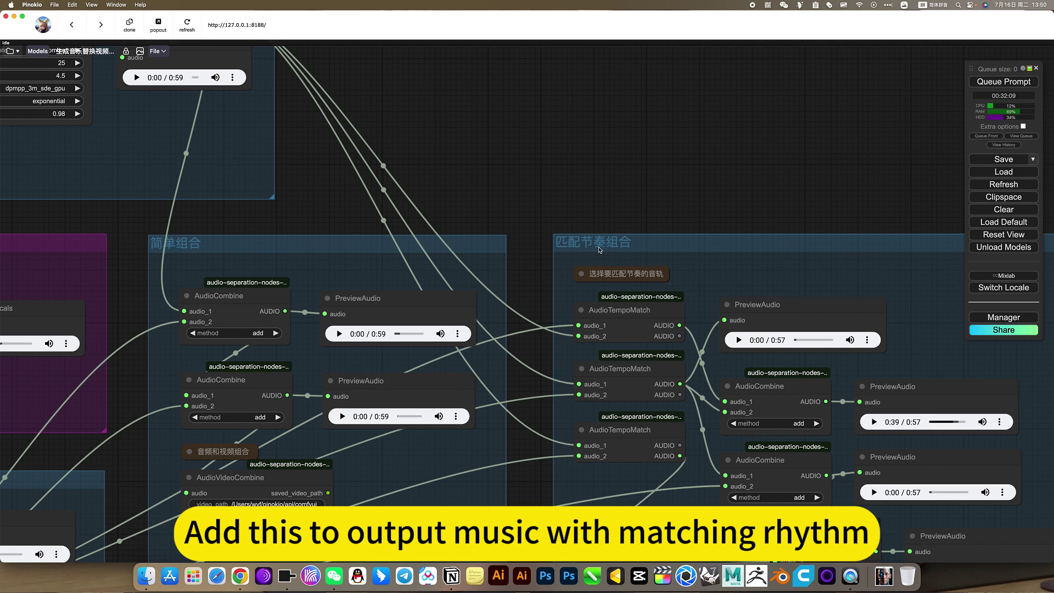
scroll(593, 250, "down", 10)
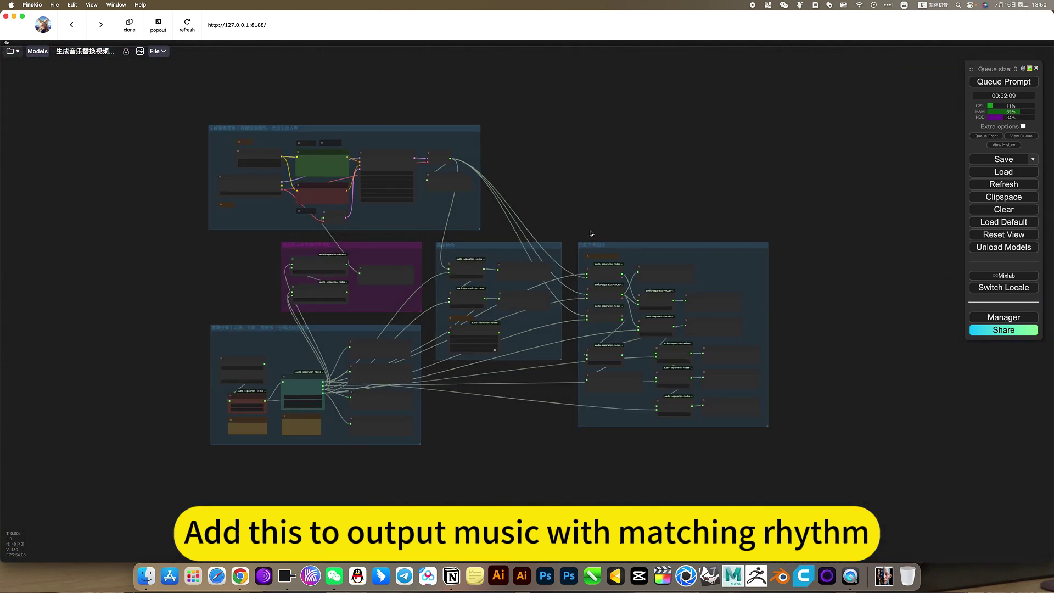
left_click_drag(586, 206, 652, 207)
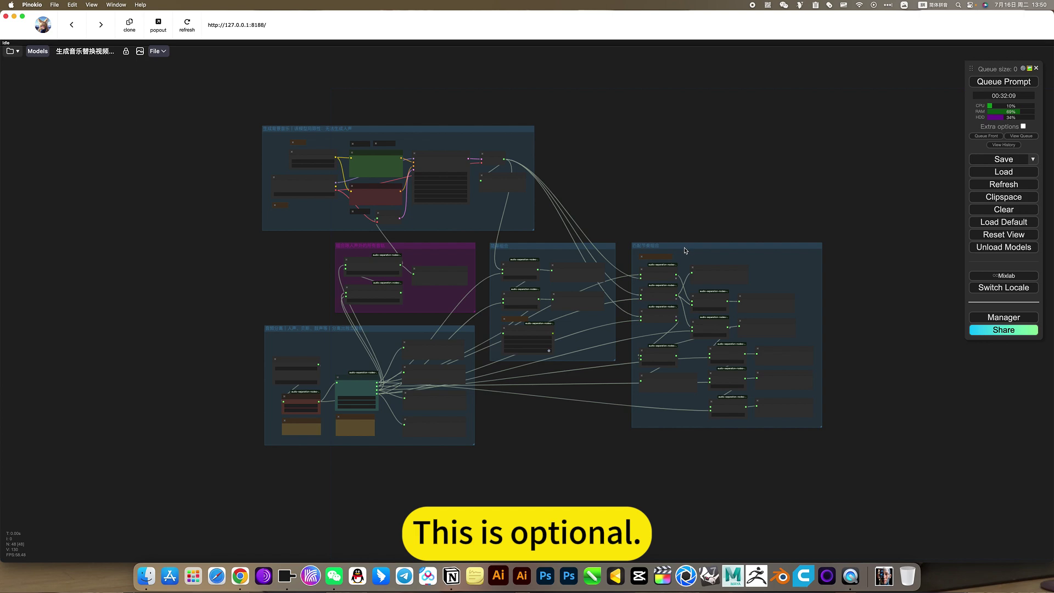
right_click(682, 250)
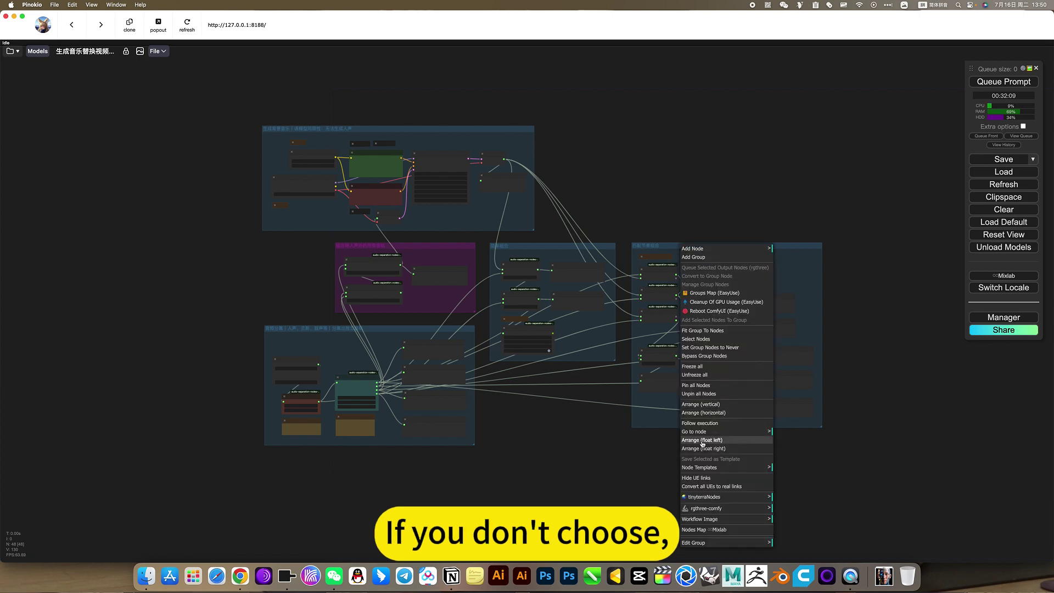
left_click(690, 356)
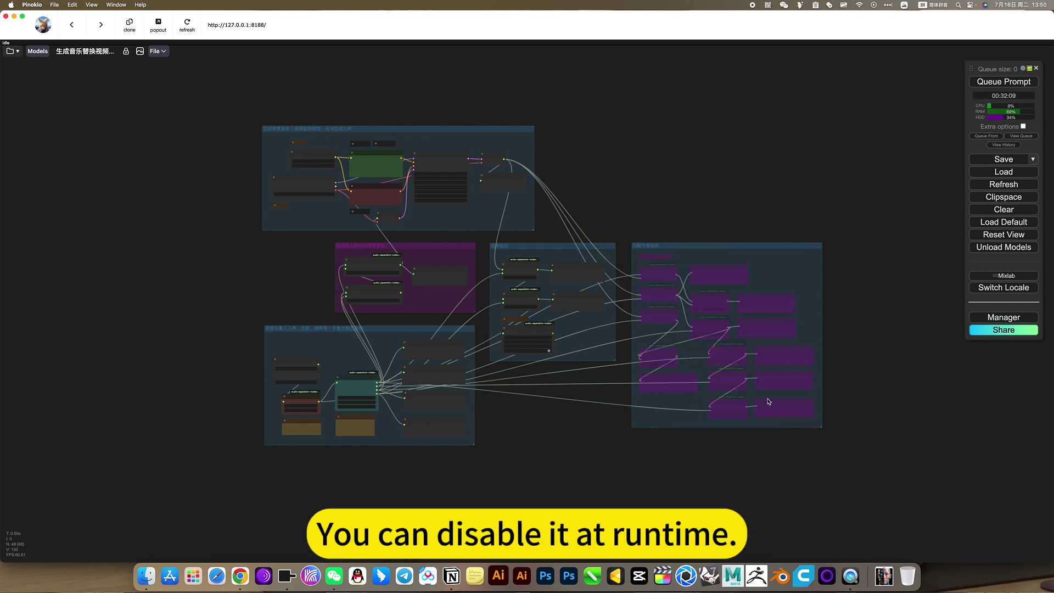
- Set the 匹配节奏组合 group's nodes back to Always, then bypass the 简单组合 group's nodes
scroll(537, 263, "up", 5)
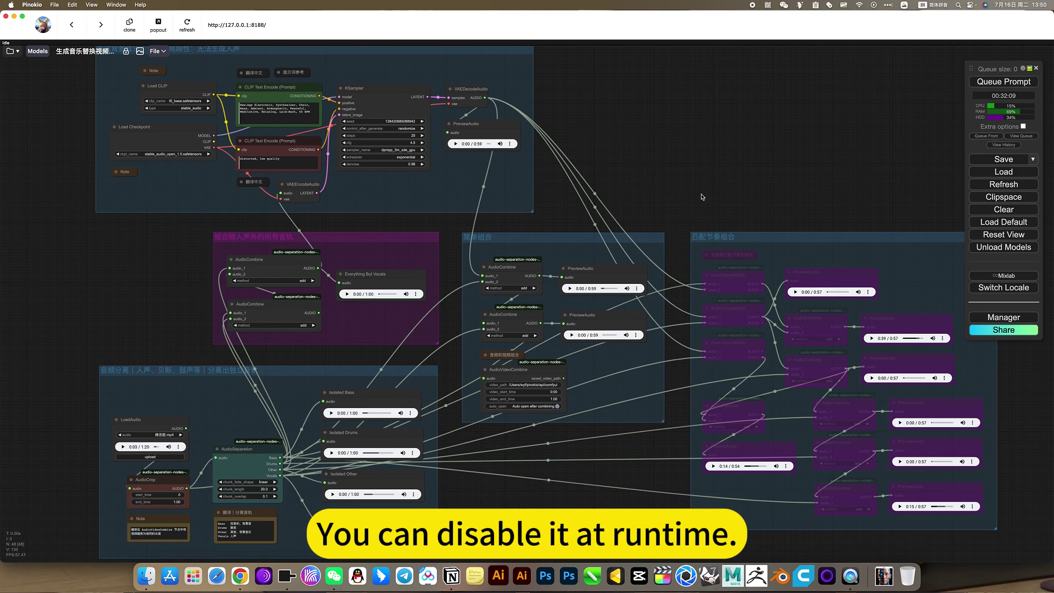
left_click_drag(702, 197, 788, 181)
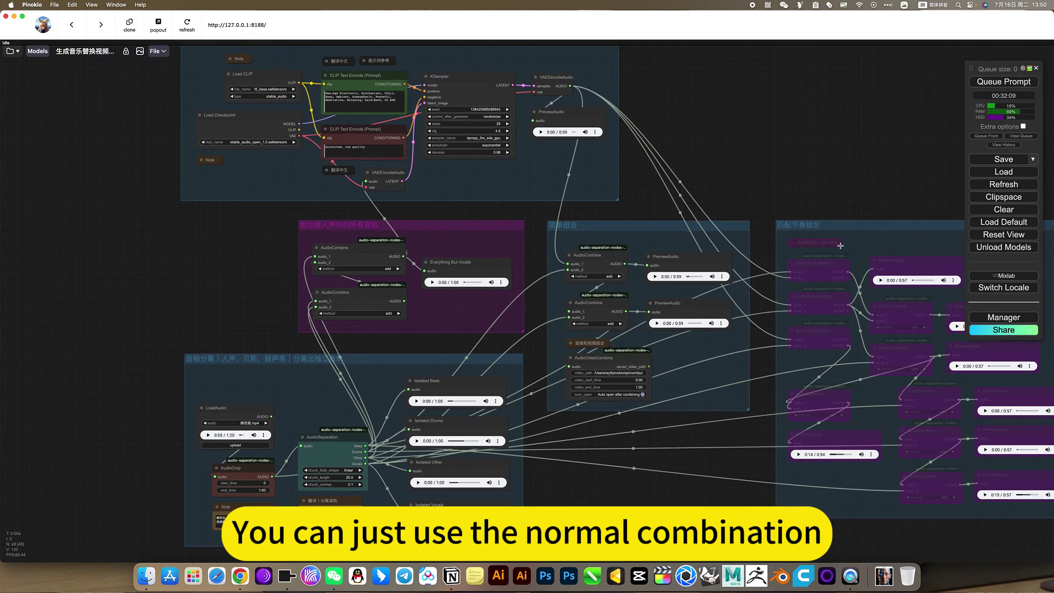
right_click(851, 235)
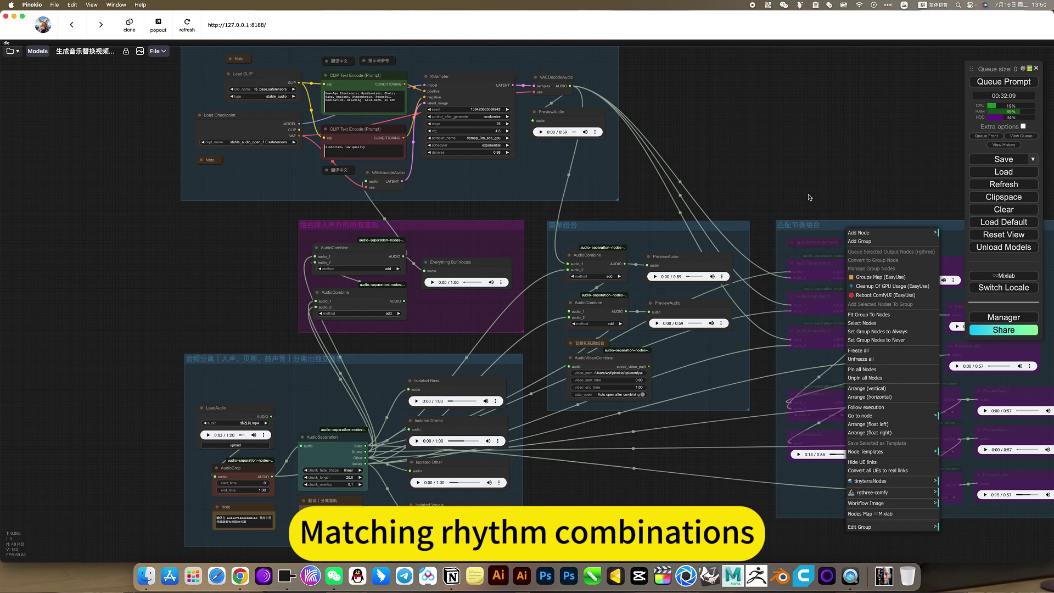
scroll(719, 208, "right", 5)
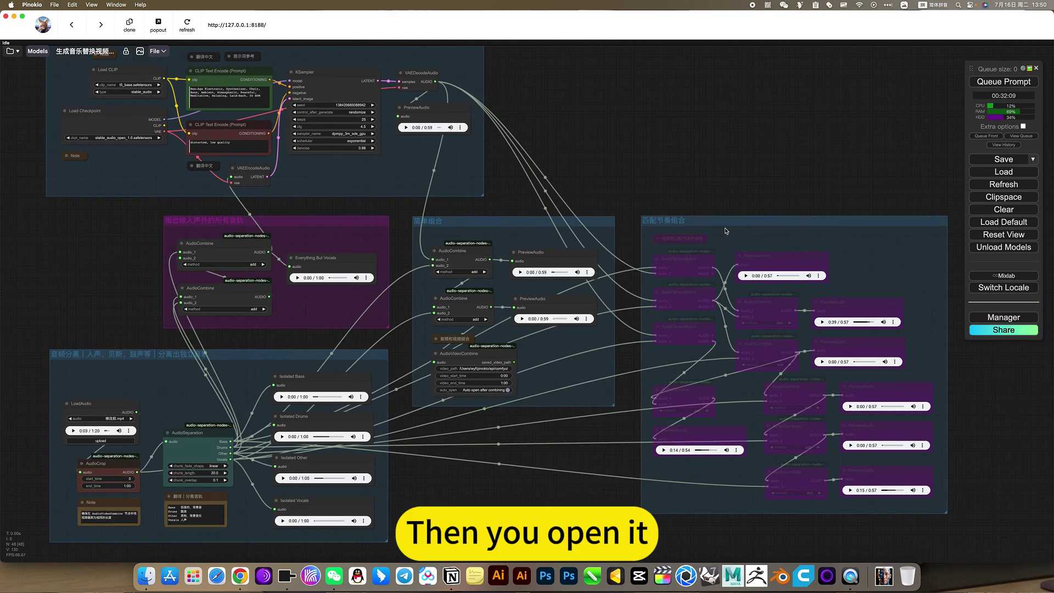
right_click(722, 227)
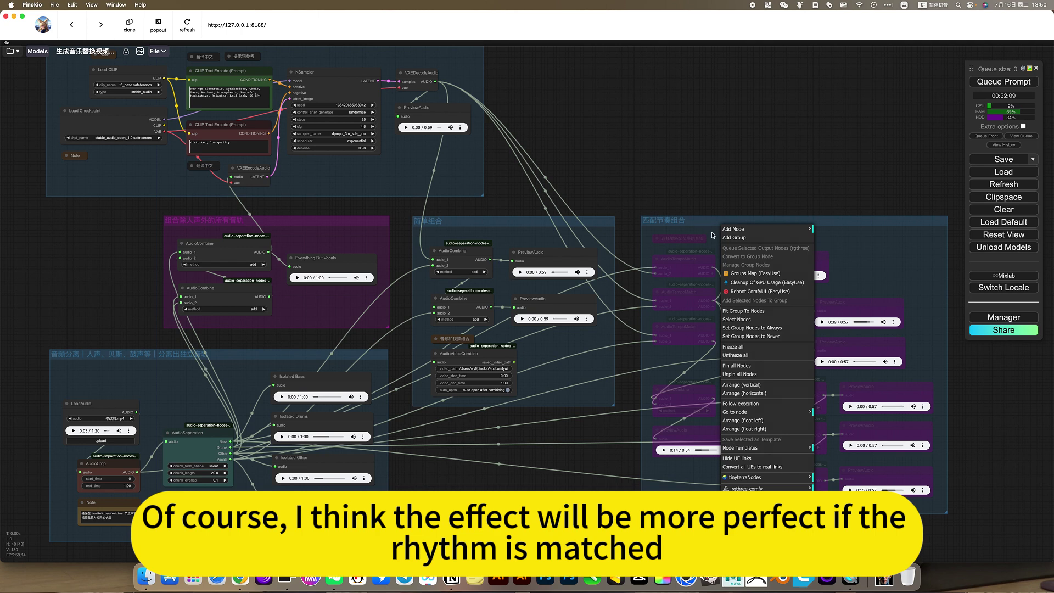
left_click(753, 328)
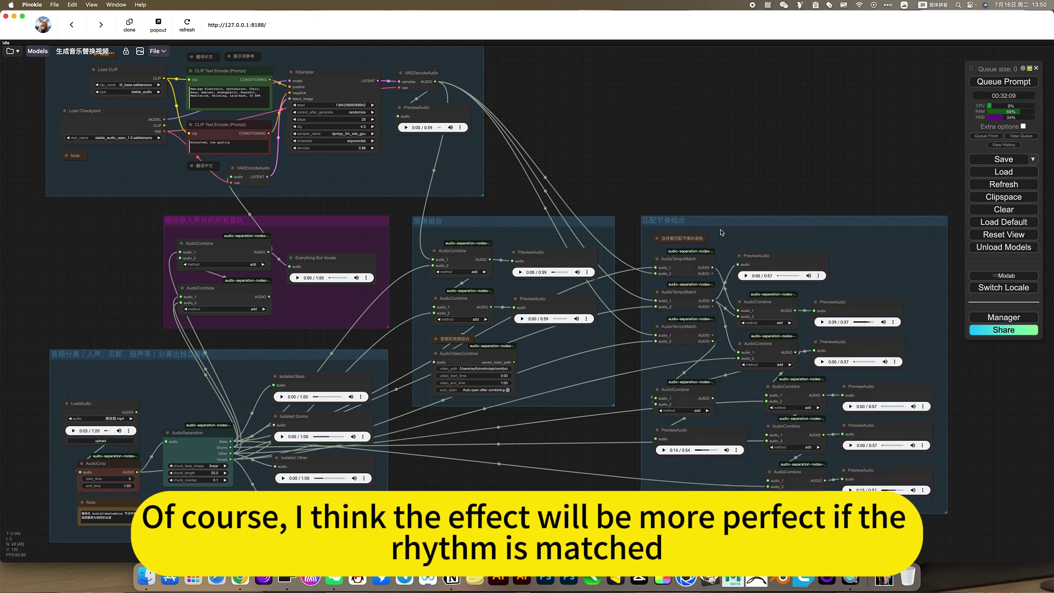
right_click(513, 232)
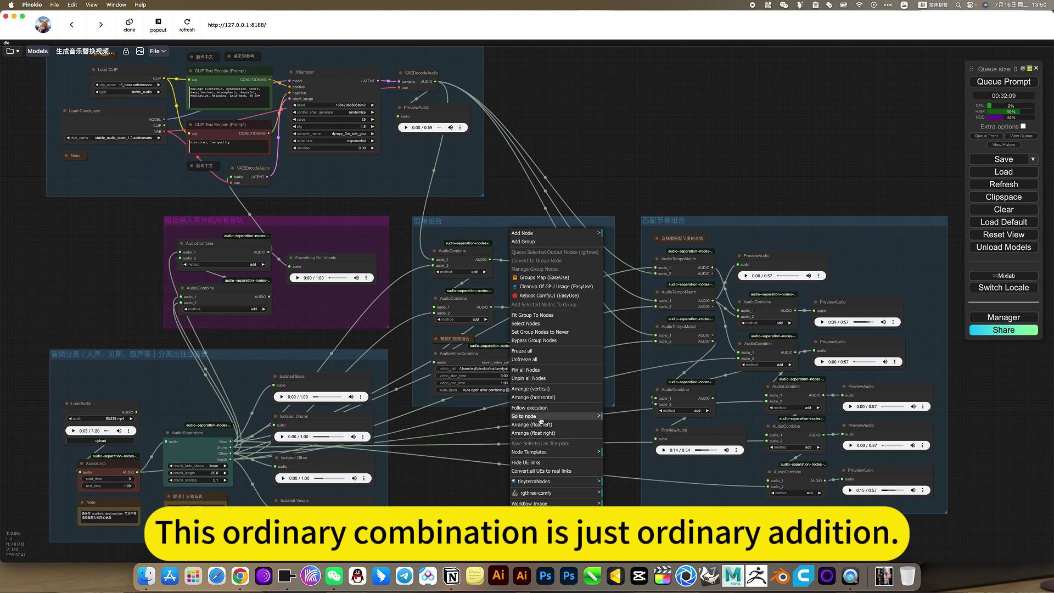
left_click(533, 340)
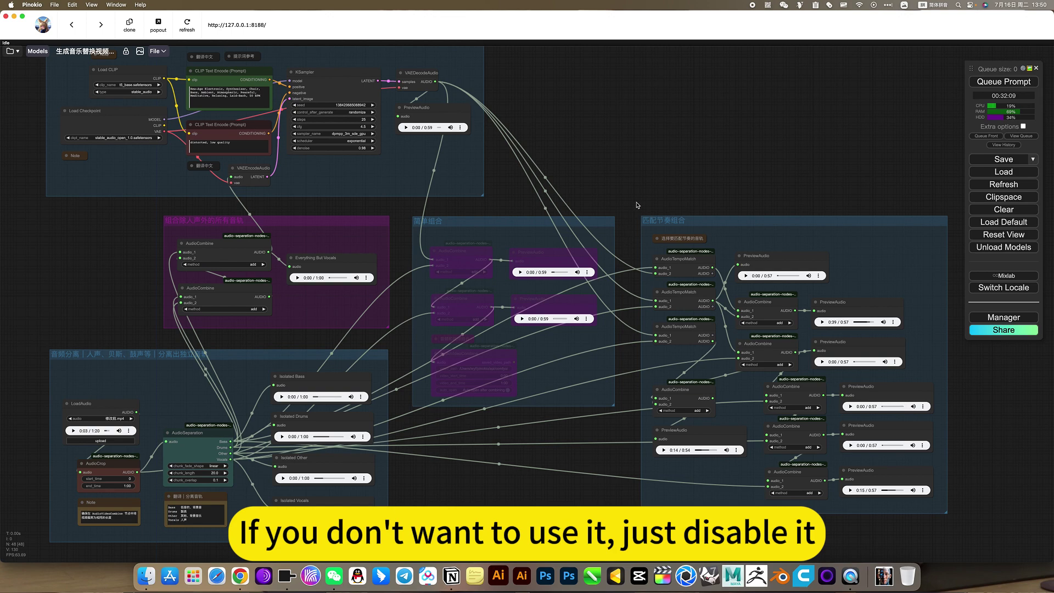
left_click_drag(620, 216, 503, 243)
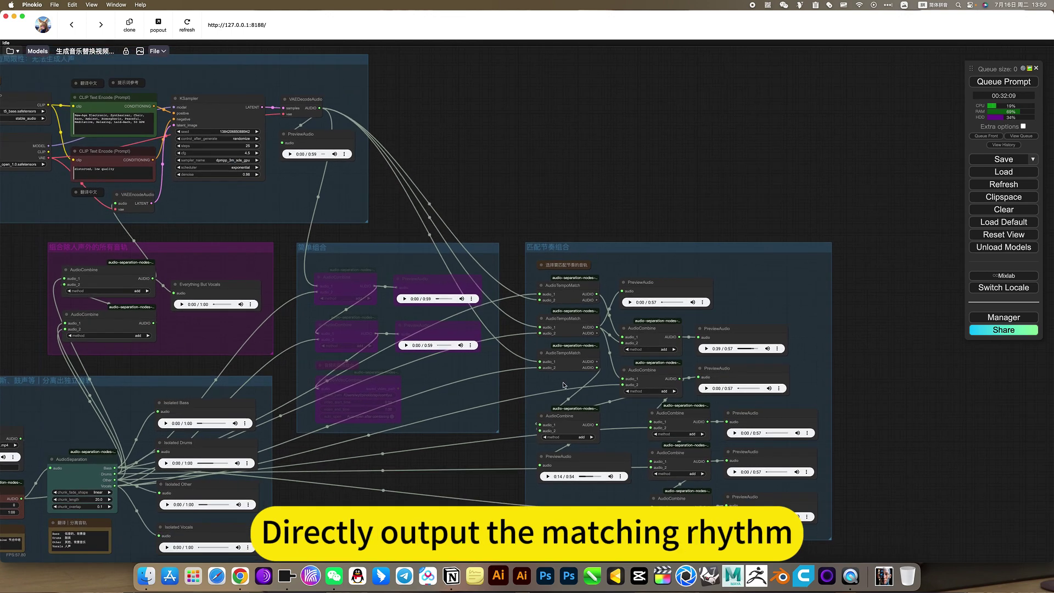
left_click_drag(721, 409, 642, 313)
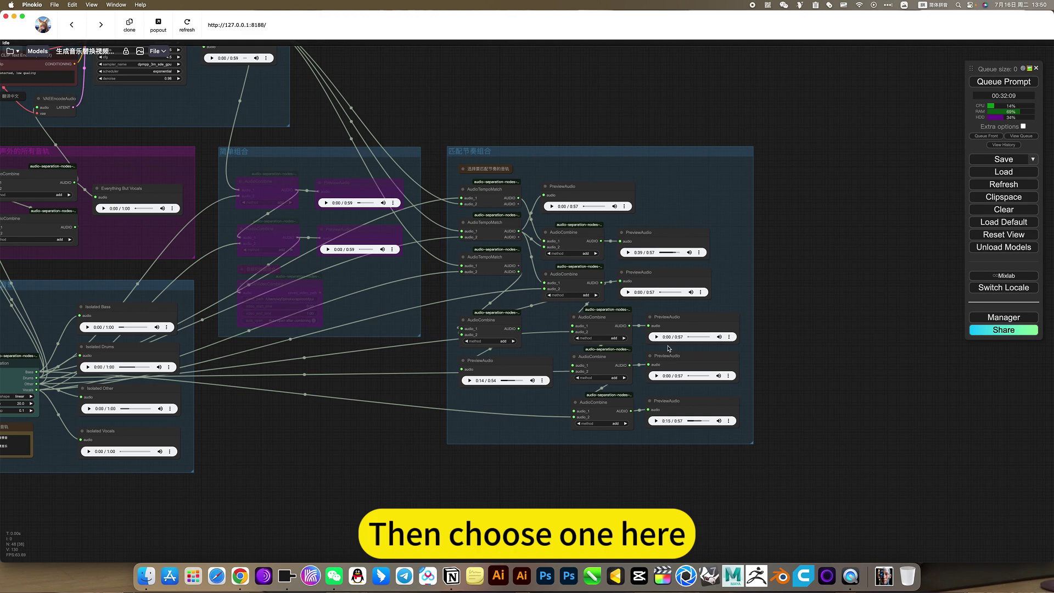
scroll(686, 391, "up", 6)
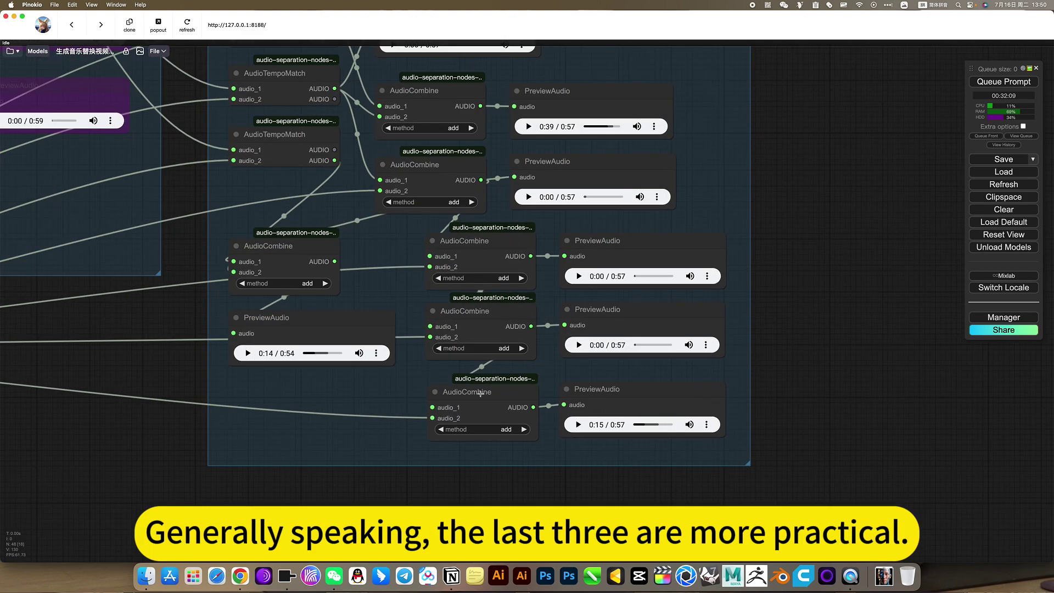
left_click(618, 394)
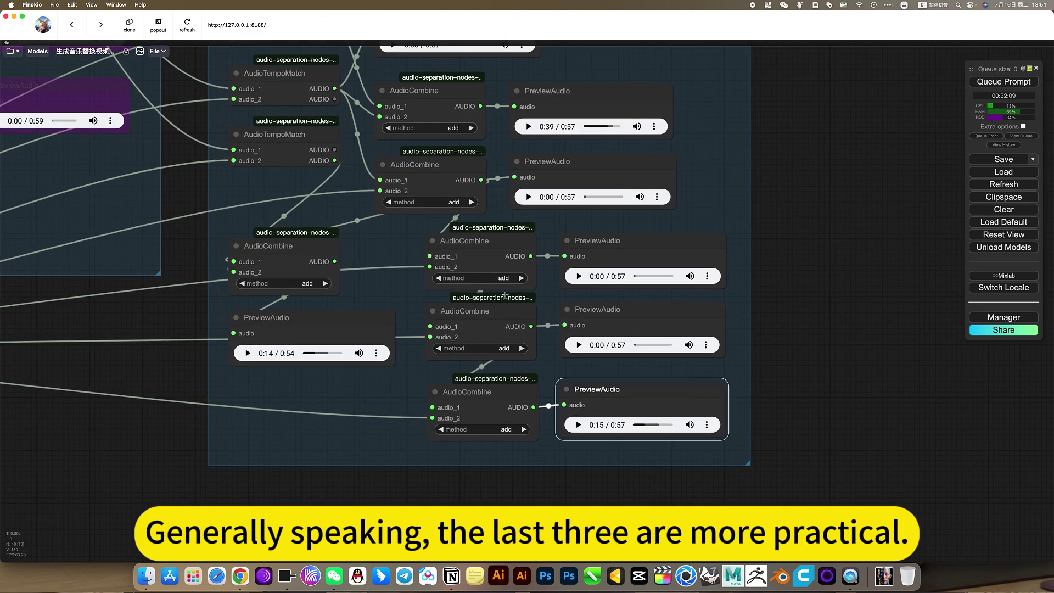
scroll(538, 394, "down", 7)
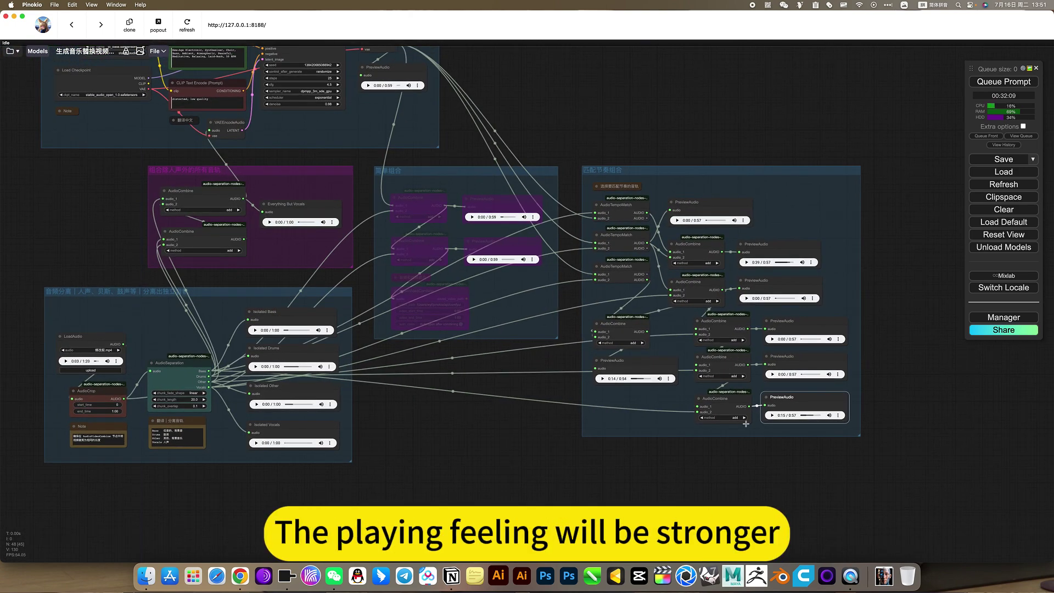
left_click_drag(478, 431, 618, 428)
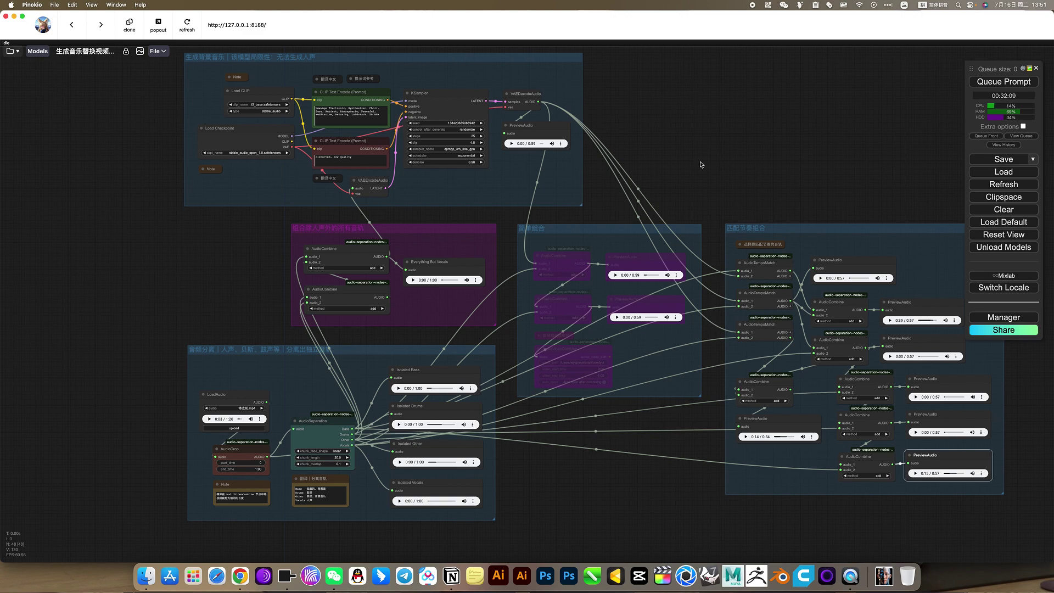
left_click_drag(698, 160, 692, 185)
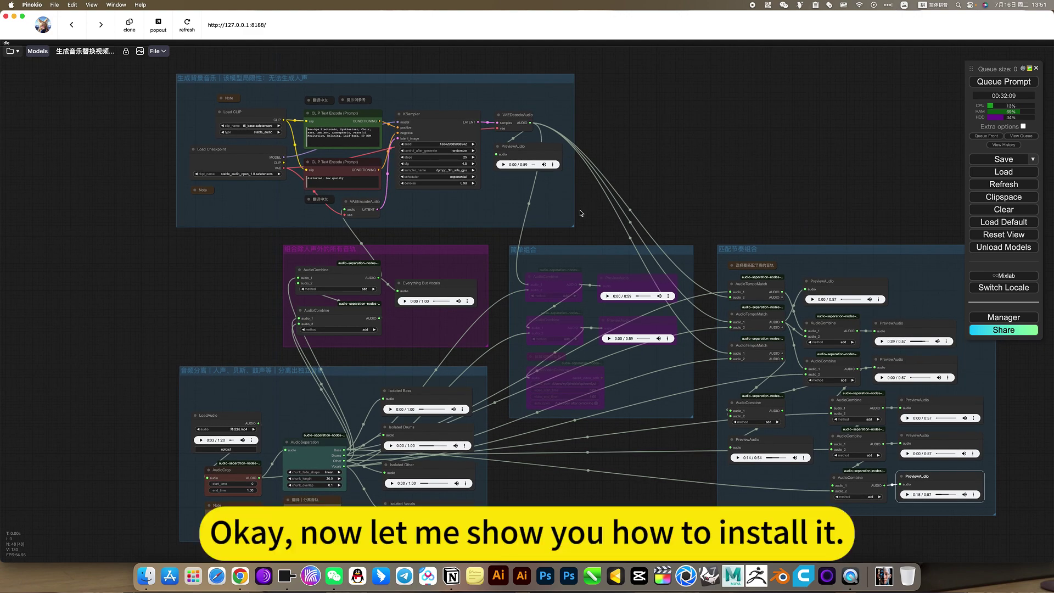
key("ctrl+Up")
- Bring the ComfyUI 教程 page to the front and jump to the workflow instructions section
left_click(407, 311)
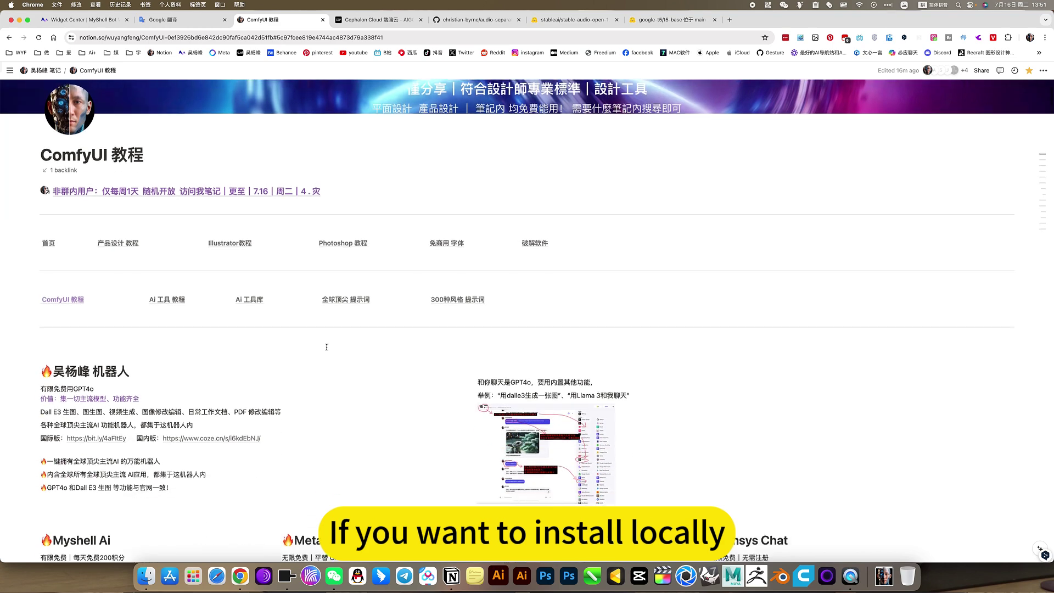
scroll(274, 246, "down", 5)
scroll(220, 263, "up", 5)
scroll(139, 287, "down", 3)
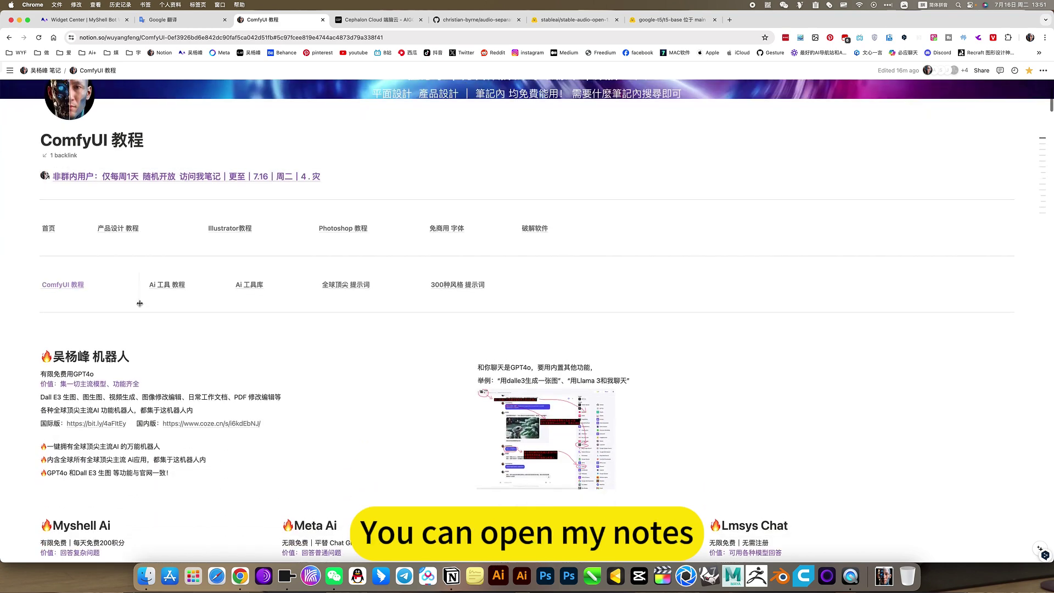
left_click(65, 279)
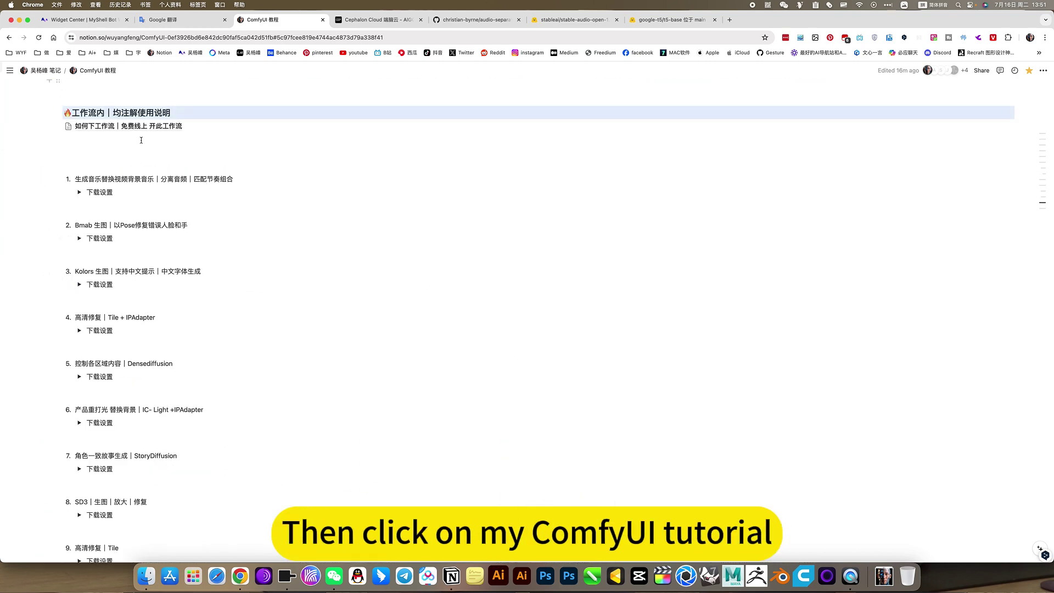
scroll(141, 140, "up", 1)
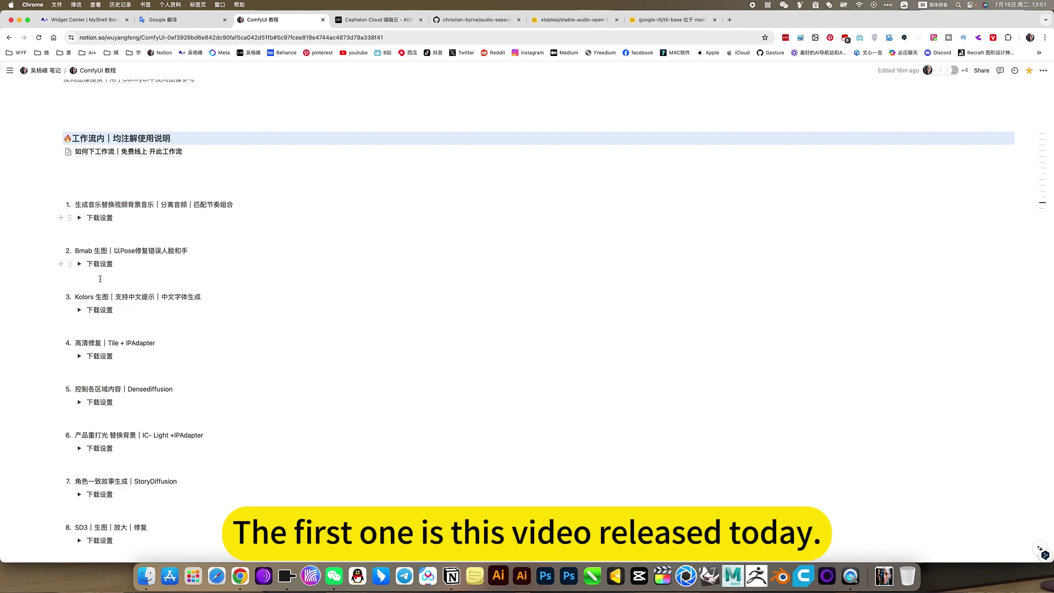
- Expand the first 下载设置 toggle to list t5_base.safetensors and Stable Audio_Open_1.0.safetensors with their folders
left_click(80, 218)
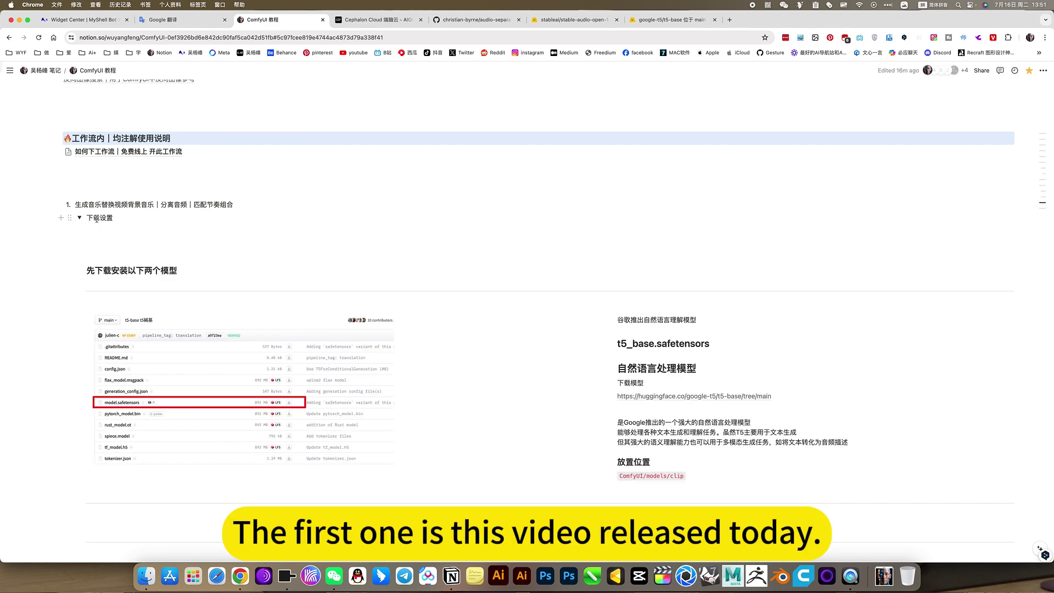
scroll(220, 328, "down", 4)
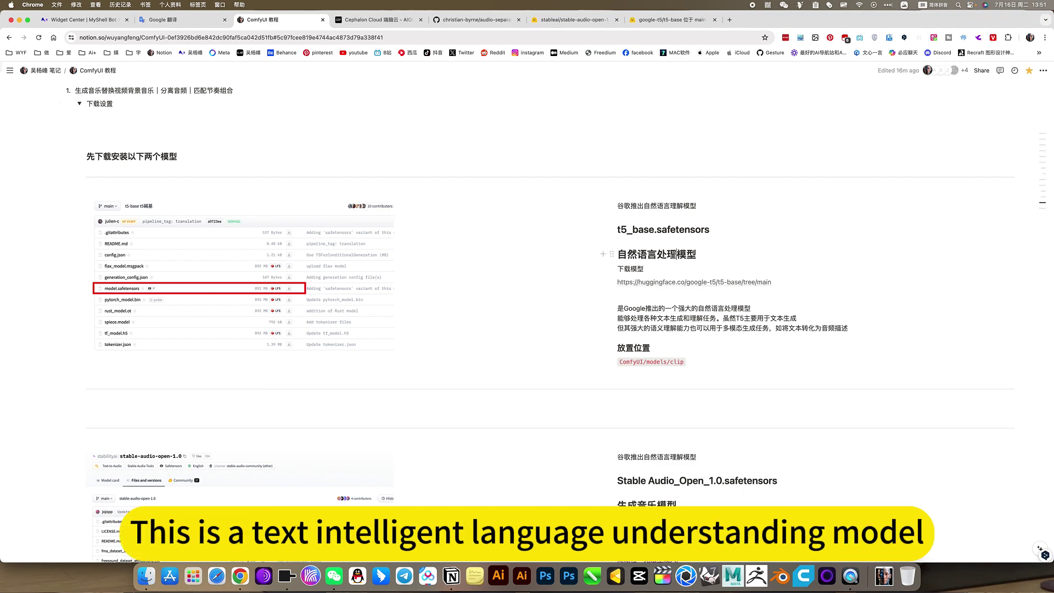
scroll(665, 261, "down", 3)
scroll(665, 261, "down", 3)
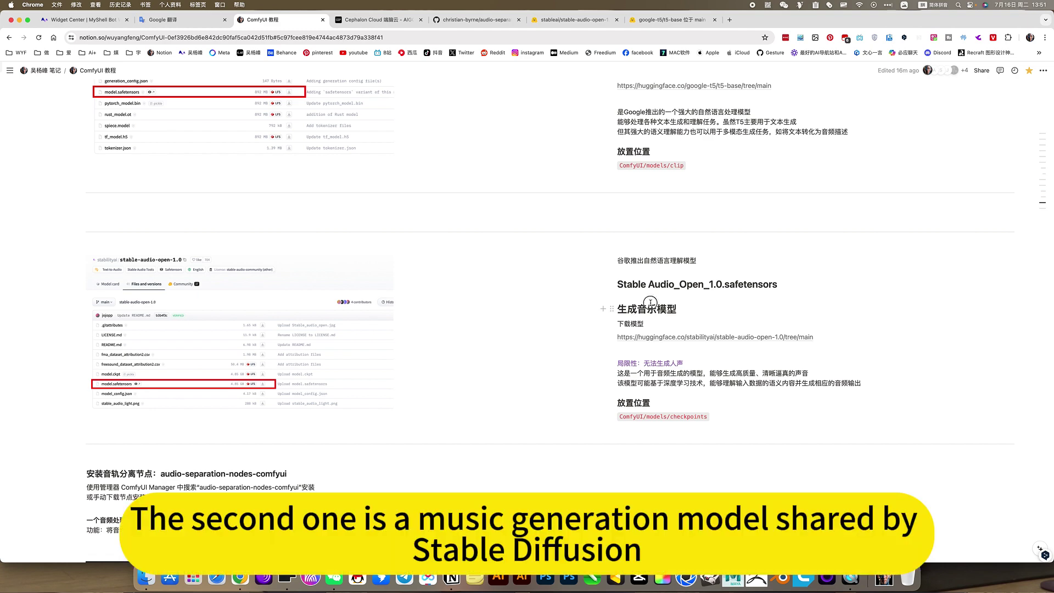
scroll(669, 296, "down", 1)
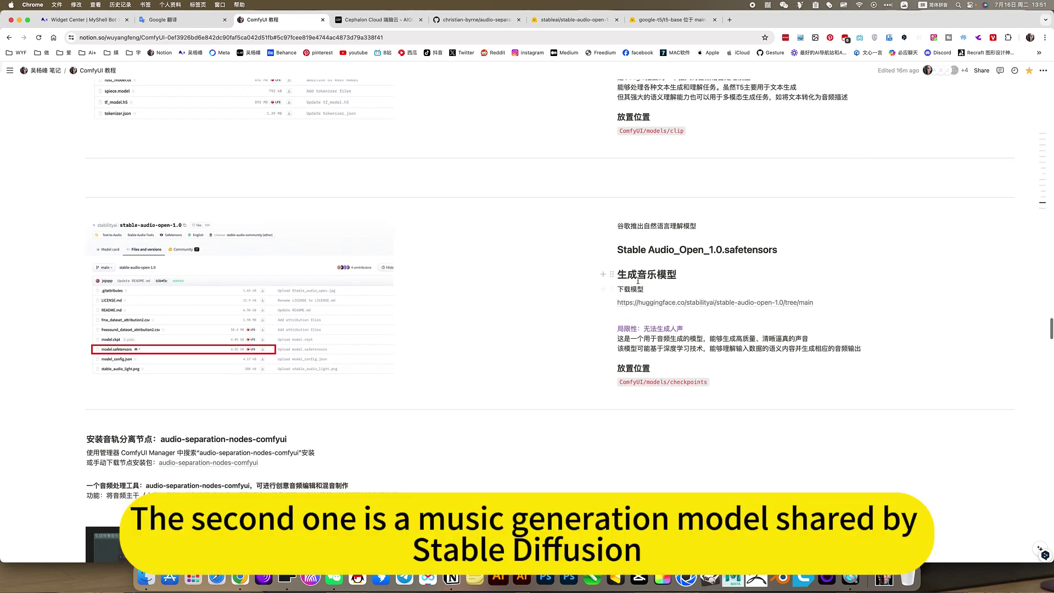
scroll(649, 303, "down", 3)
scroll(649, 303, "down", 2)
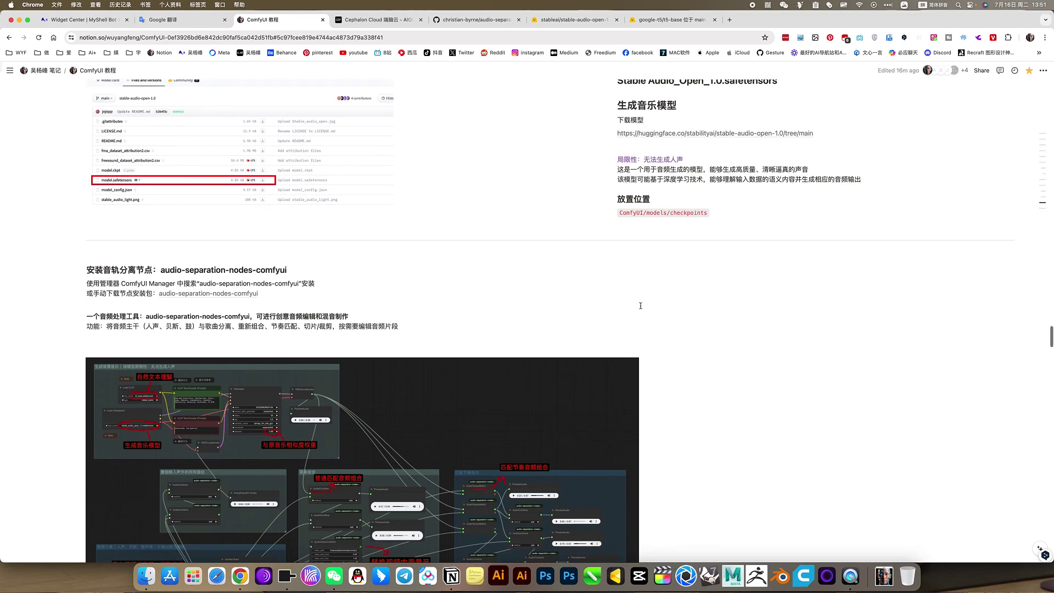
left_click_drag(159, 270, 287, 270)
scroll(382, 324, "down", 1)
scroll(382, 324, "down", 4)
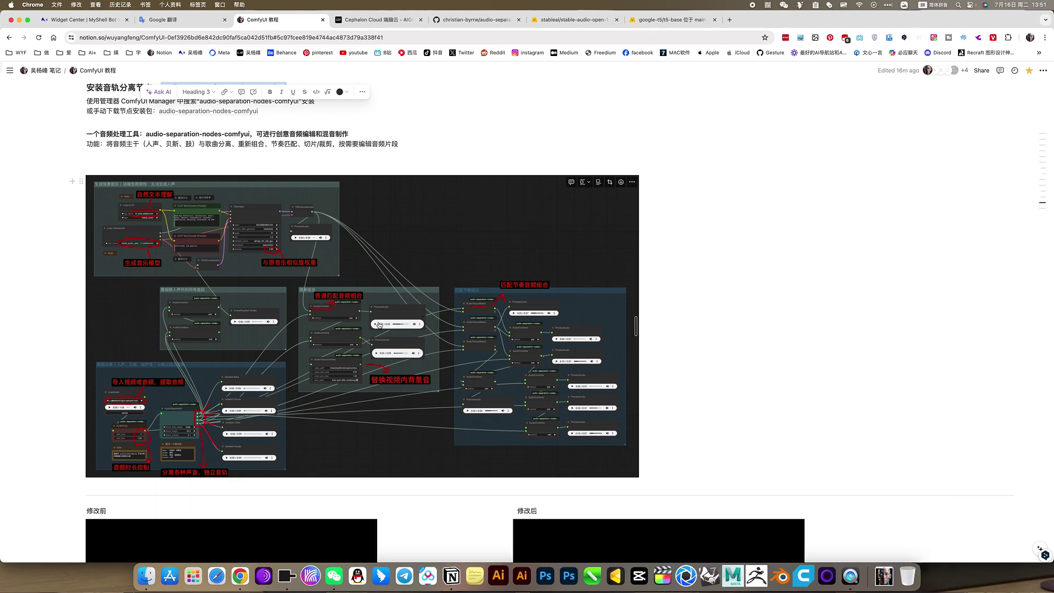
scroll(464, 360, "up", 3)
scroll(378, 325, "down", 7)
scroll(379, 326, "up", 1)
scroll(379, 325, "down", 5)
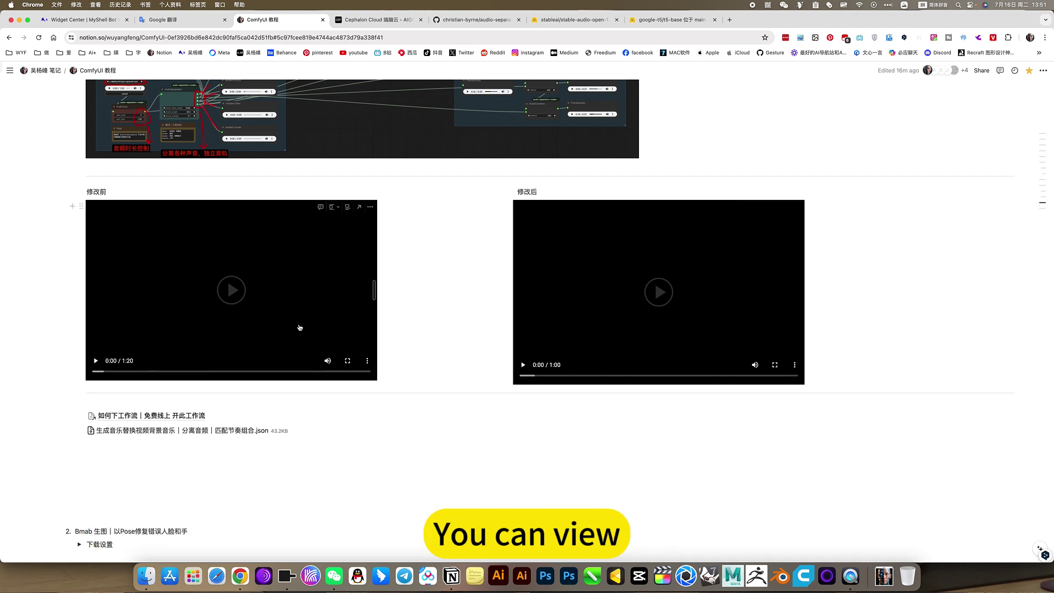
scroll(299, 328, "down", 1)
scroll(299, 327, "down", 3)
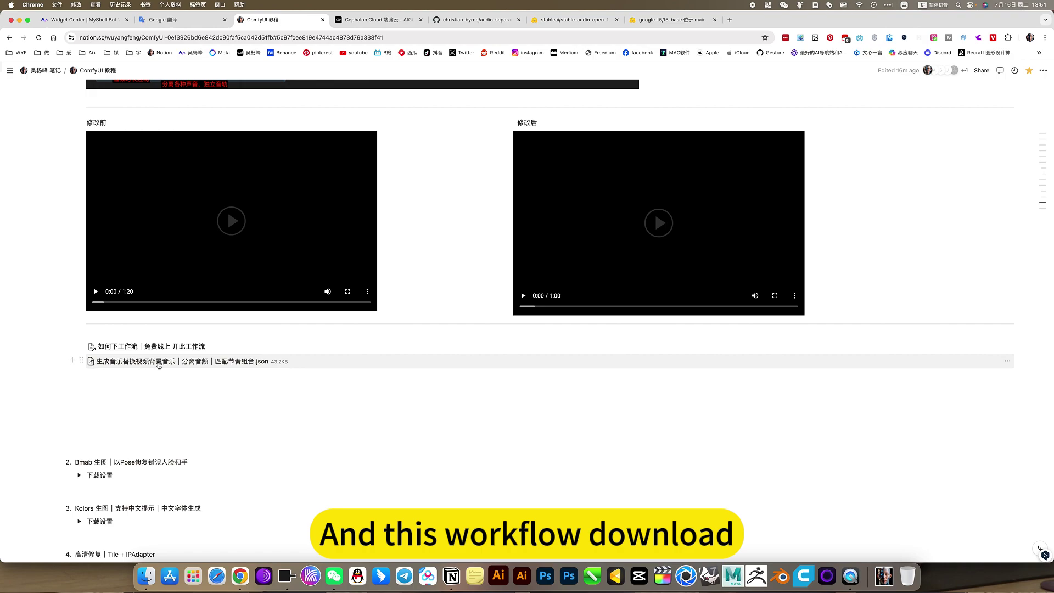
scroll(324, 272, "up", 20)
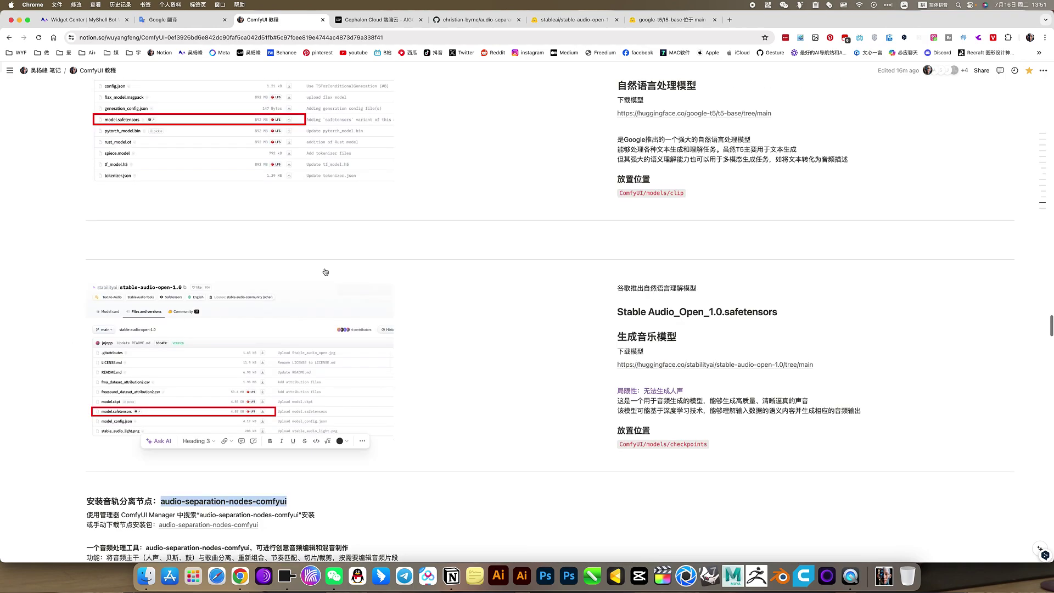
scroll(325, 272, "up", 8)
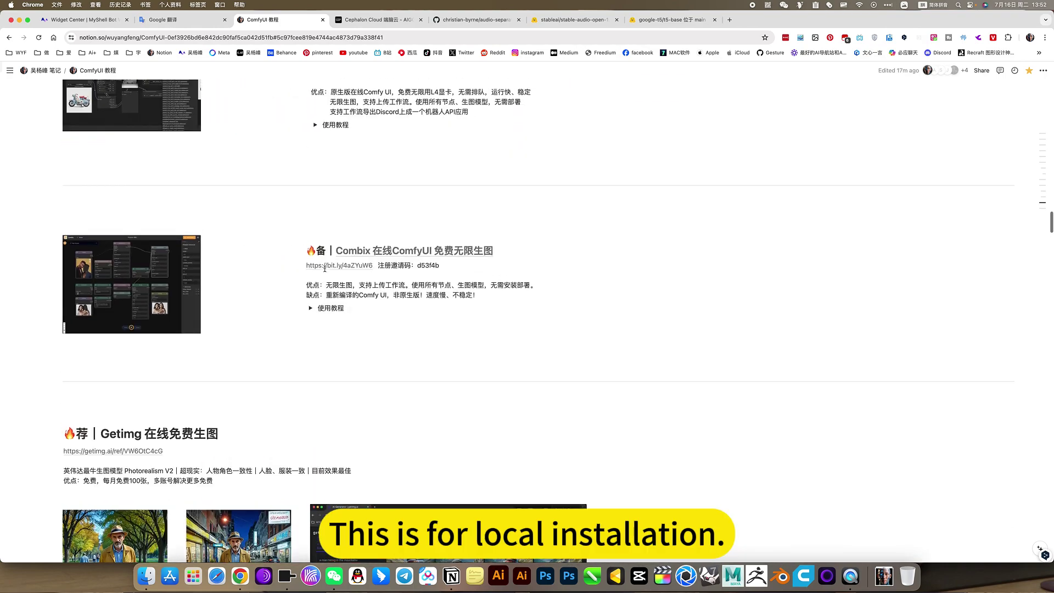
- Switch to the Cephalon Cloud AIGC apps page listing ComfyUI 氪学家版 and Fooocus 兰雀中文版
left_click(371, 22)
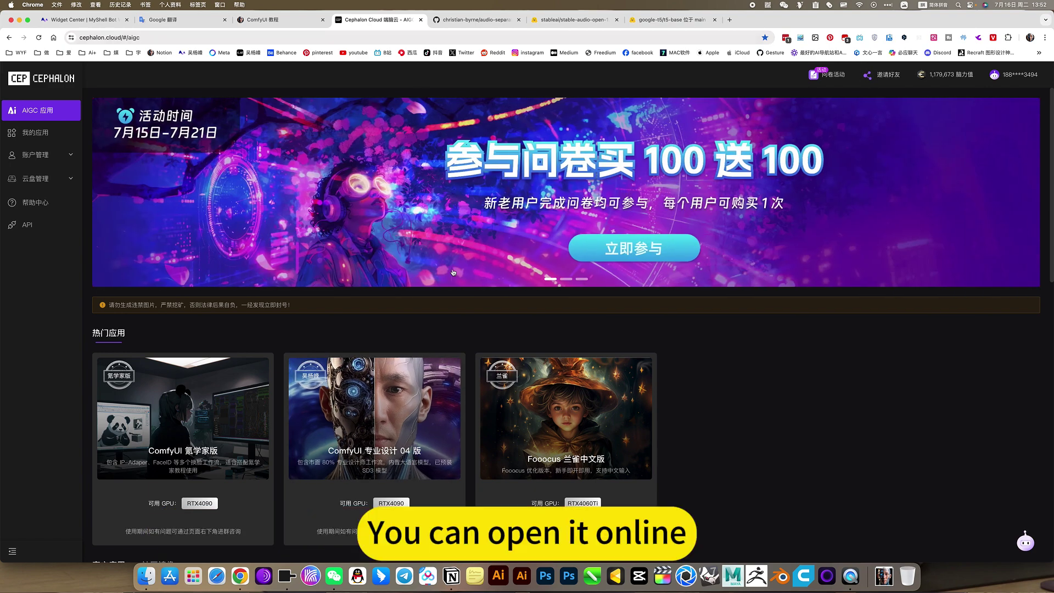
- Switch to christian-byrne's audio-separation-nodes-comfyui repository and scroll through its README
left_click(484, 23)
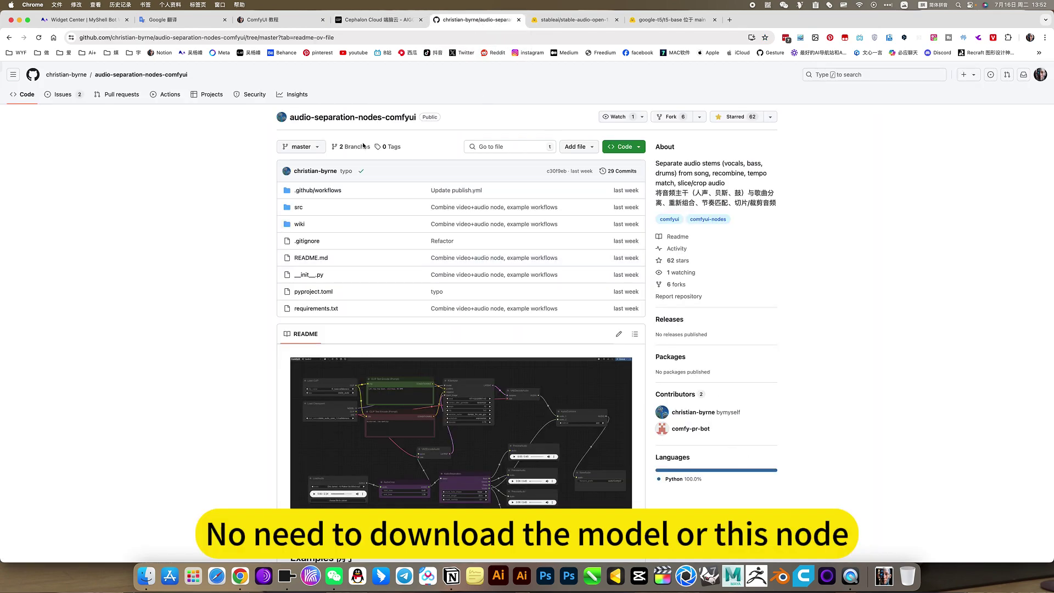
scroll(351, 220, "down", 4)
scroll(466, 227, "up", 4)
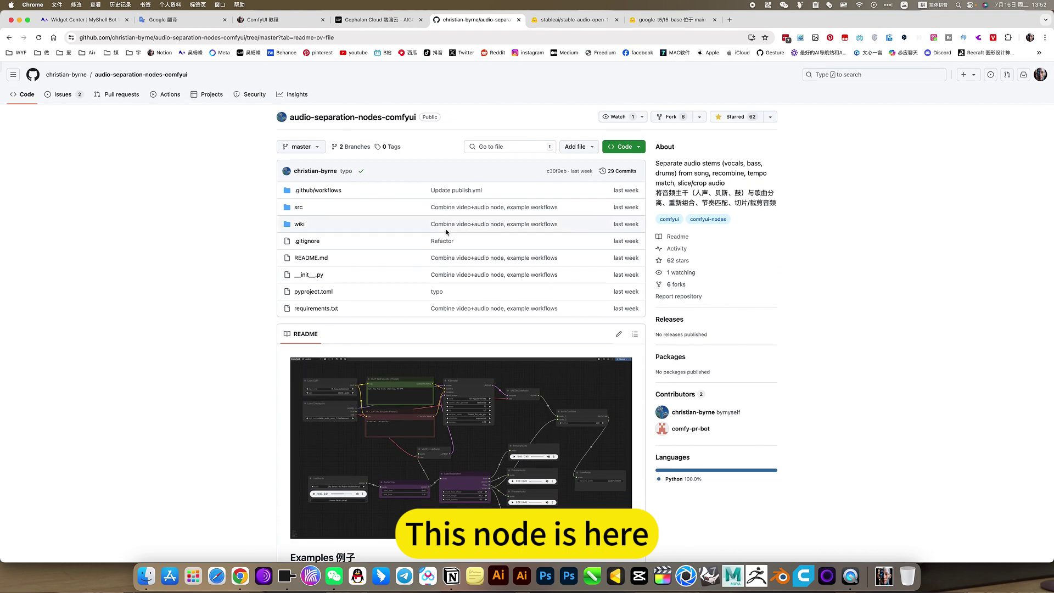
scroll(465, 226, "down", 5)
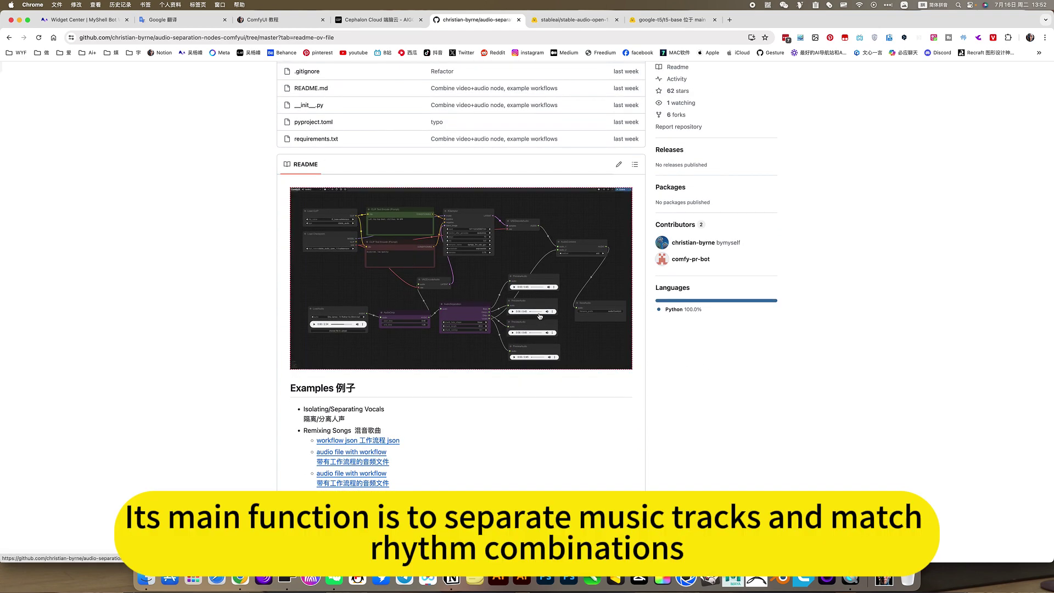
scroll(484, 268, "up", 5)
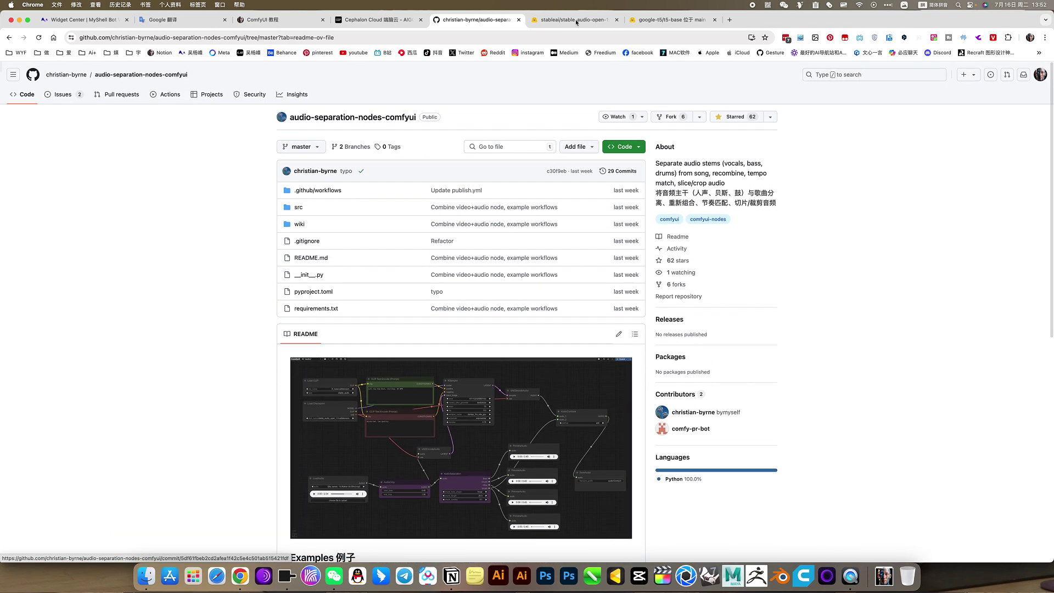
- Look over the stable-audio-open-1.0 and t5-base model file lists on Hugging Face
key("ctrl+Tab")
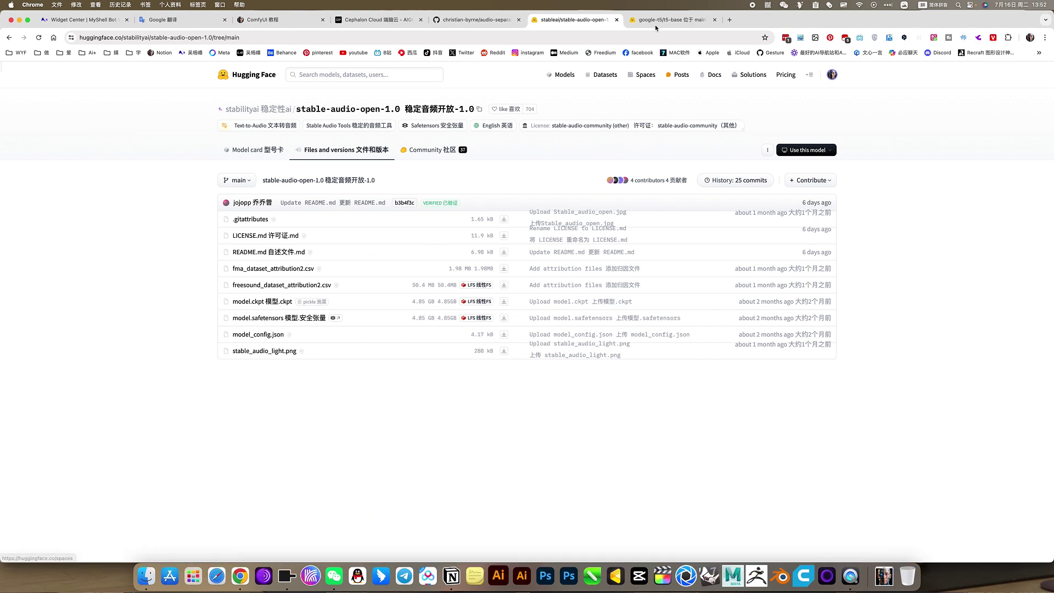
key("ctrl+Tab")
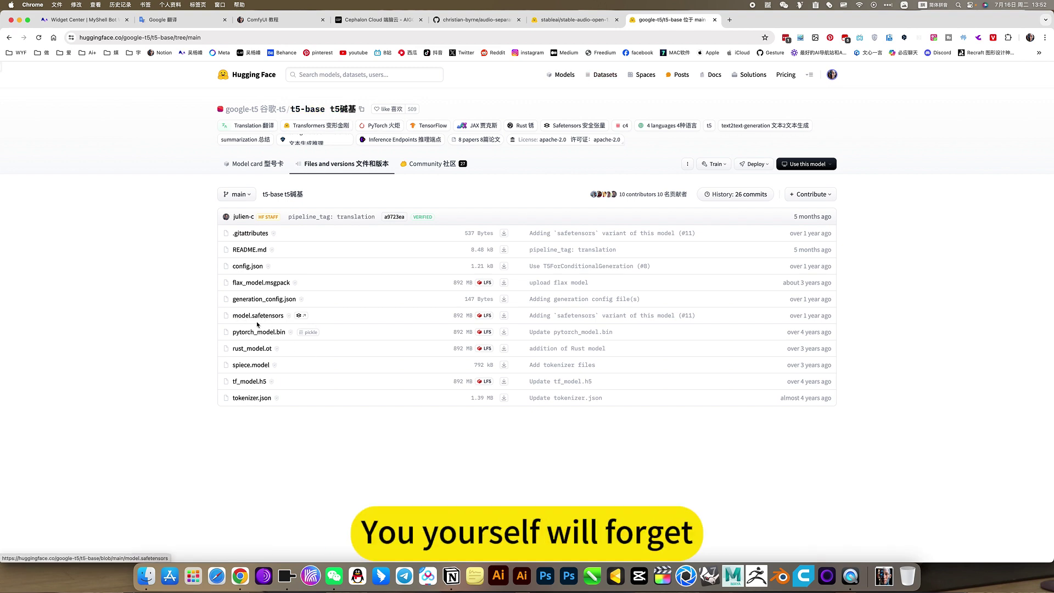
left_click(571, 20)
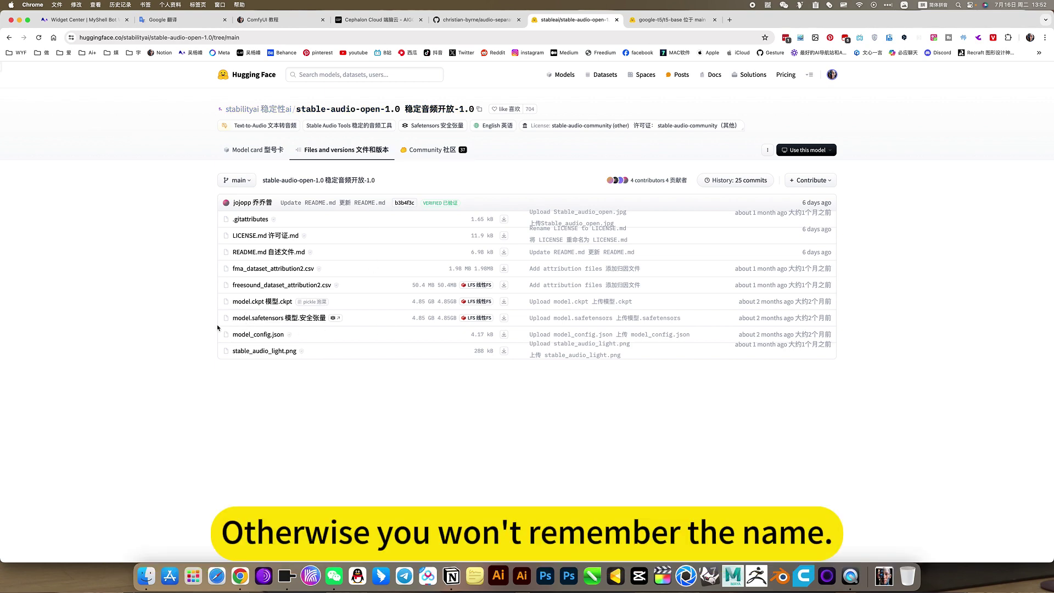
- Bring the Pinokio ComfyUI audio workflow back to full screen and recentre its groups
key("ctrl+Up")
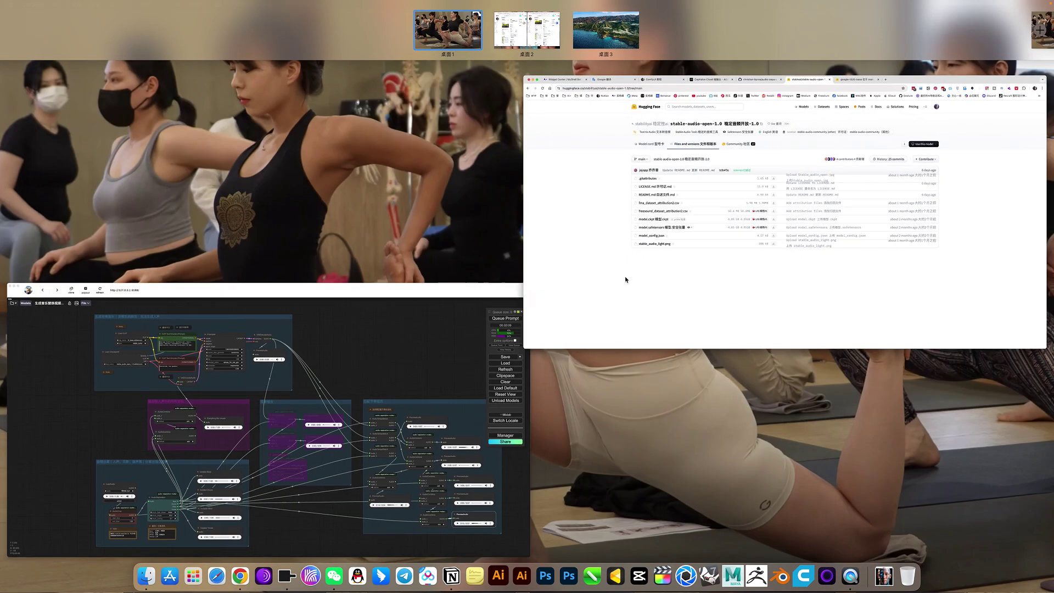
left_click(445, 353)
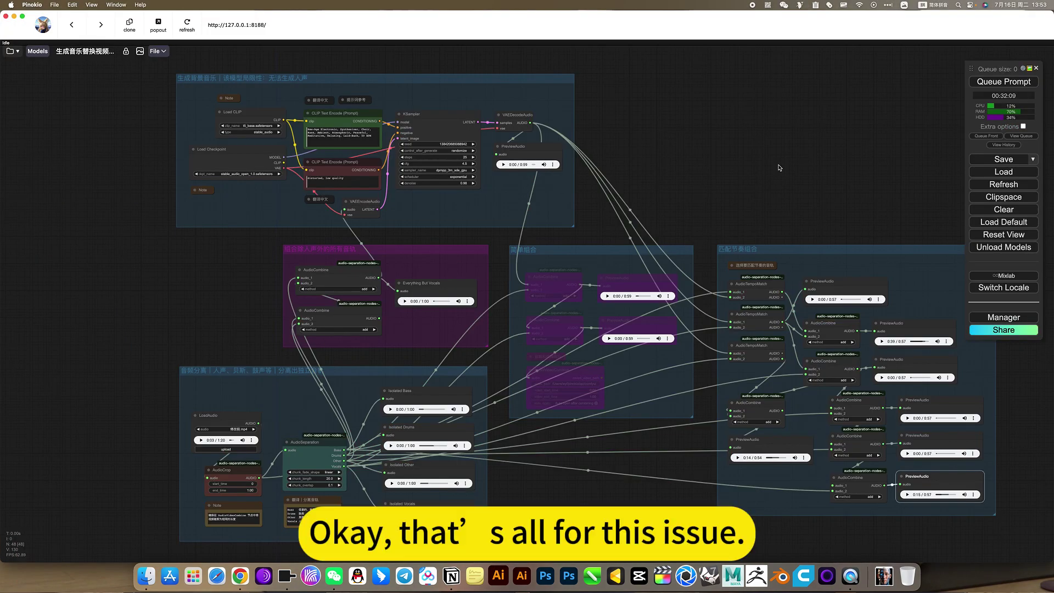
left_click_drag(778, 184, 741, 167)
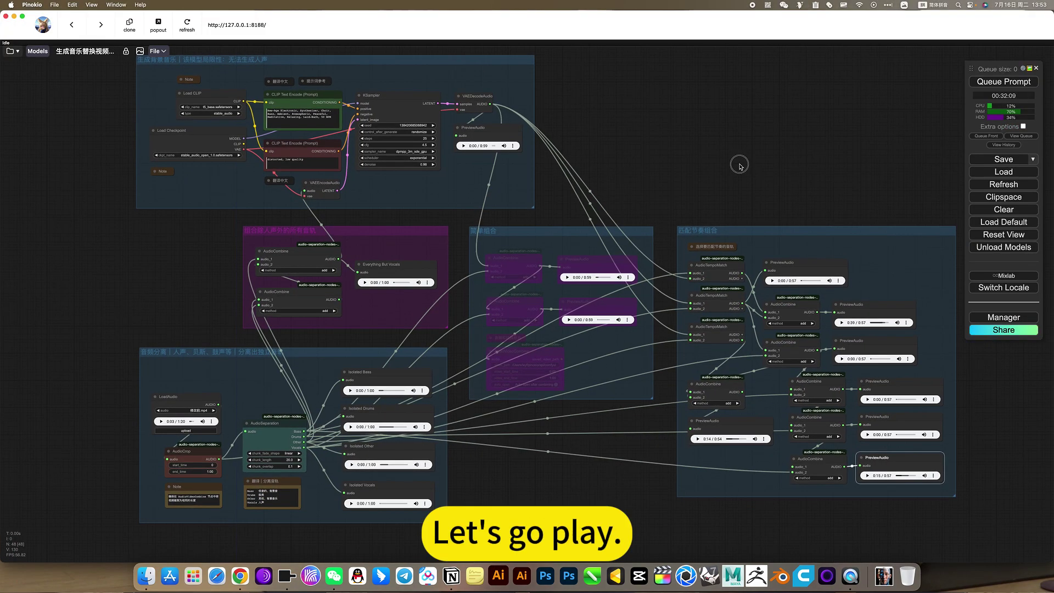